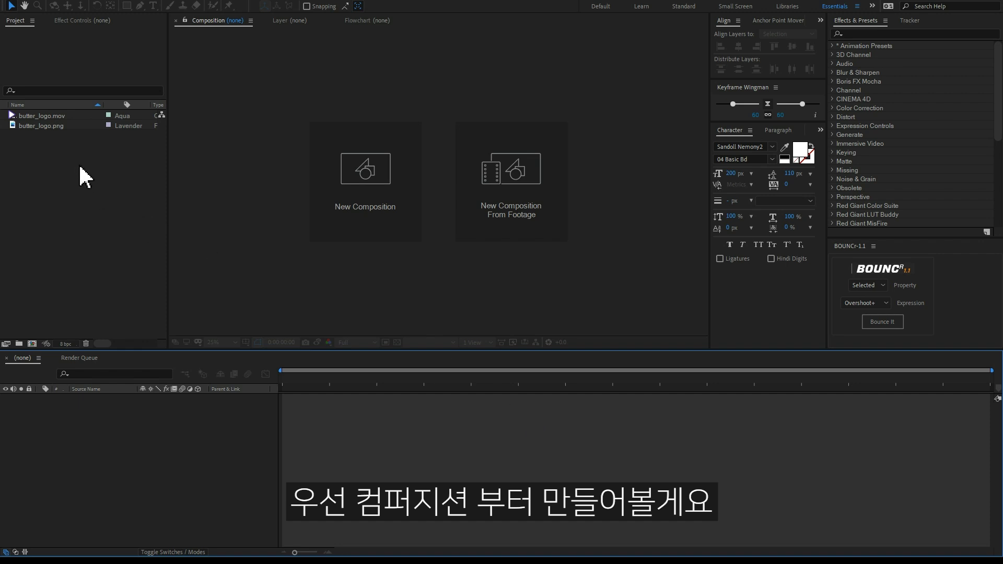
- Create Comp 1 from the HDTV 1080 29.97 preset with a 10-second duration
right_click(70, 158)
click(79, 162)
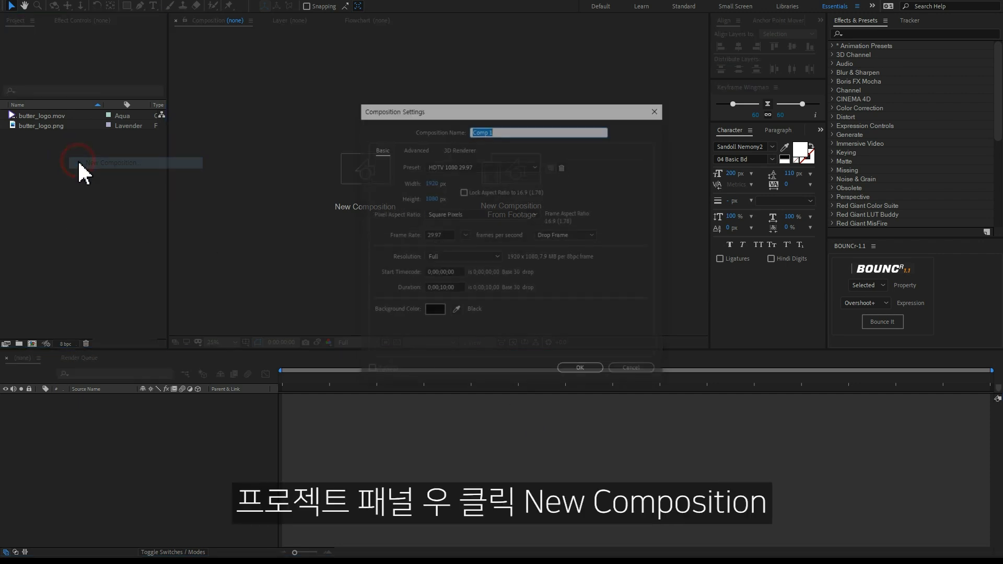
click(443, 168)
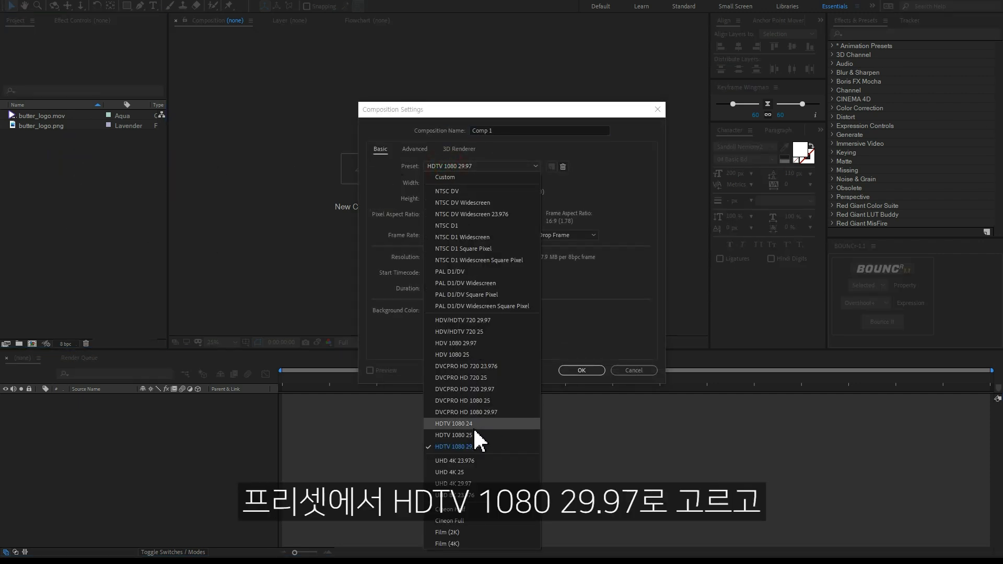
click(475, 448)
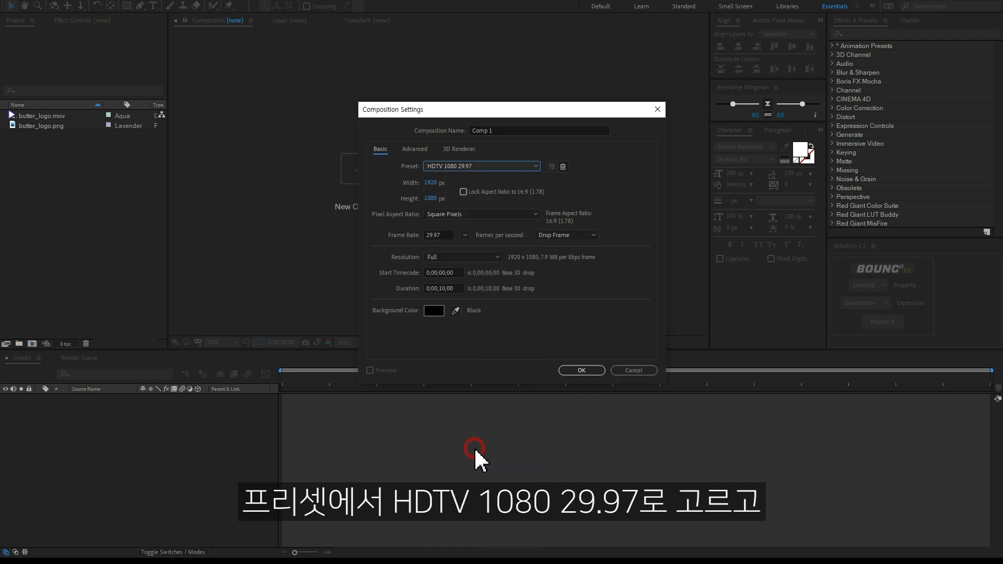
click(455, 287)
text(10.)
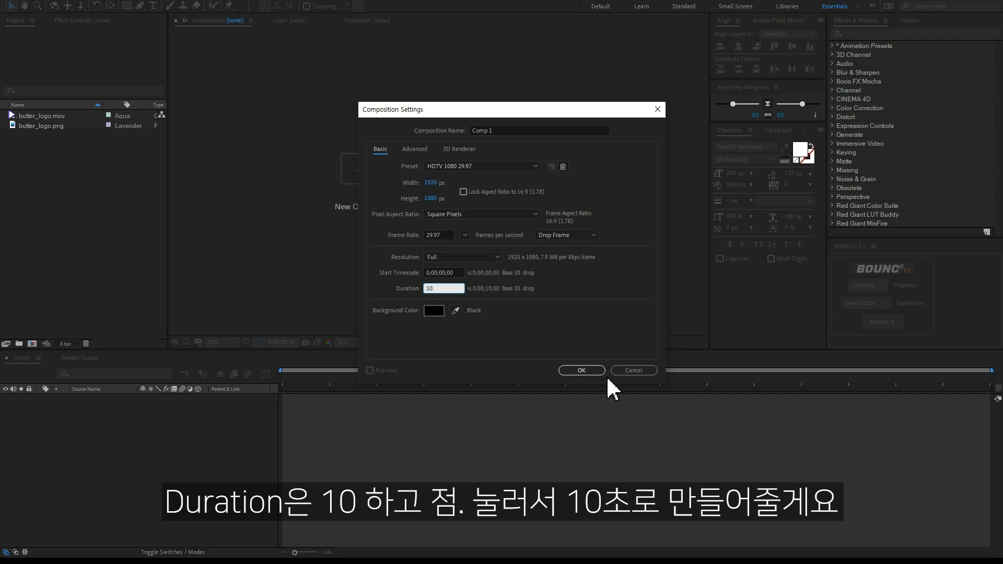
click(585, 369)
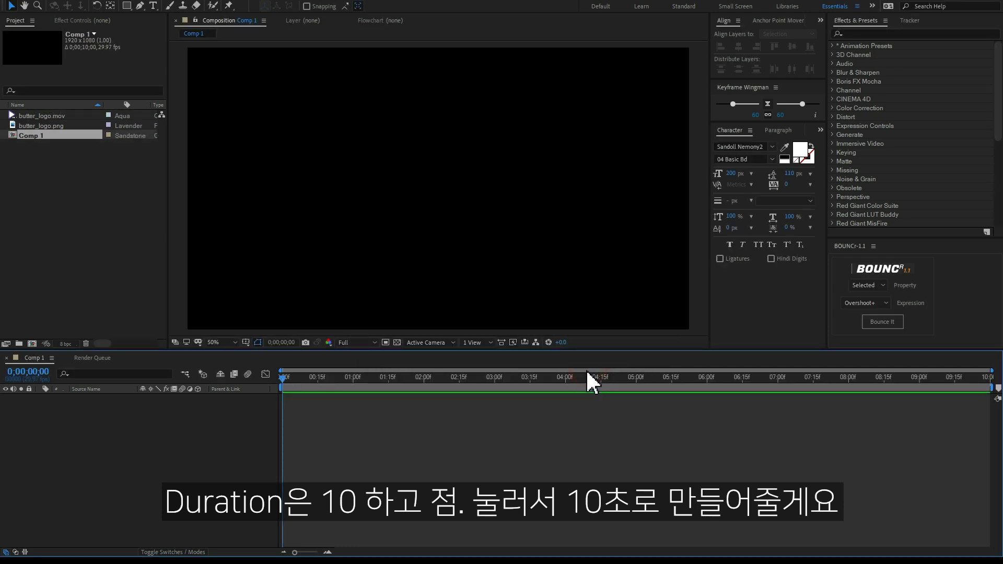
- Drop butter_logo.mov into Comp 1 and scrub through it to watch the letters write on
drag(62, 116, 230, 401)
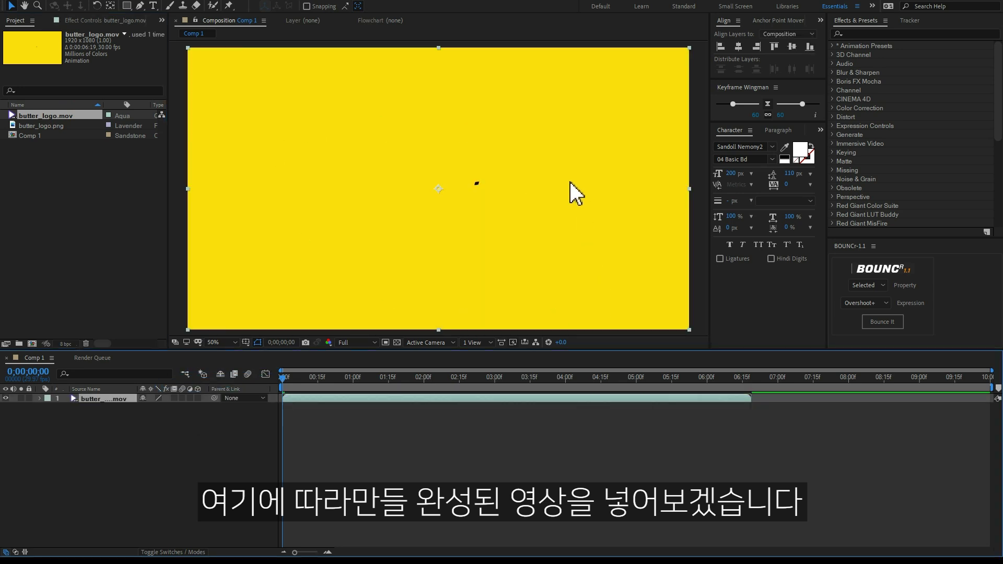
mouse_move(296, 395)
mouse_down()
mouse_move(440, 390)
mouse_move(301, 381)
mouse_up()
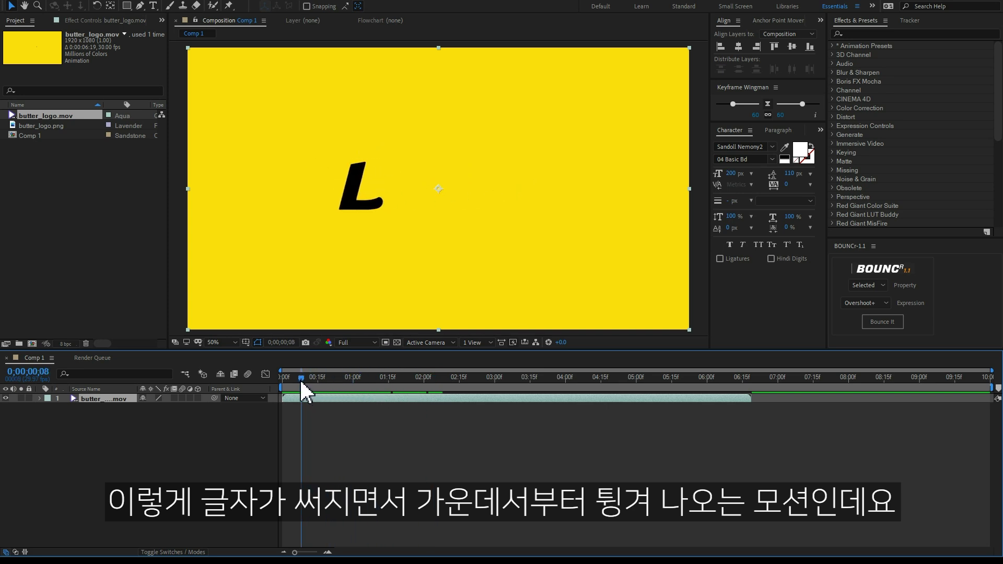
drag(311, 367, 349, 376)
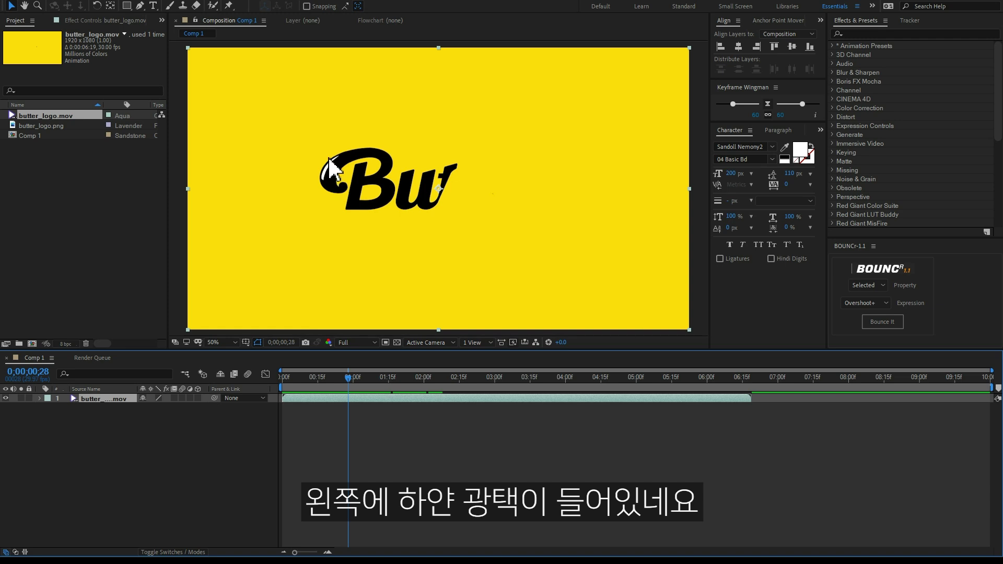
mouse_move(345, 375)
mouse_down()
mouse_move(445, 377)
mouse_move(273, 377)
mouse_move(438, 368)
mouse_up()
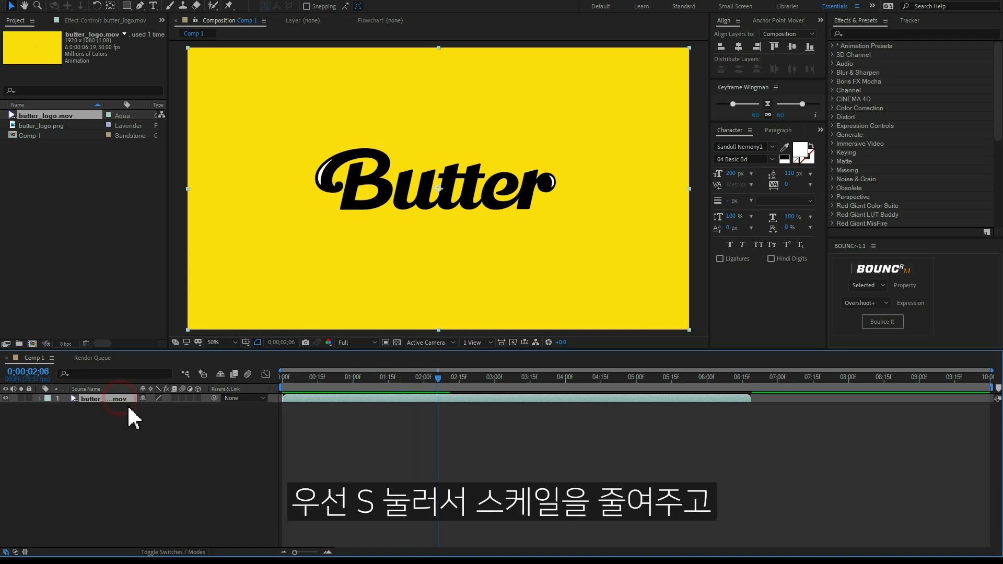
- Scale the reference video to 34% and park it in the top-right corner
key(s)
drag(168, 407, 136, 408)
drag(478, 205, 656, 104)
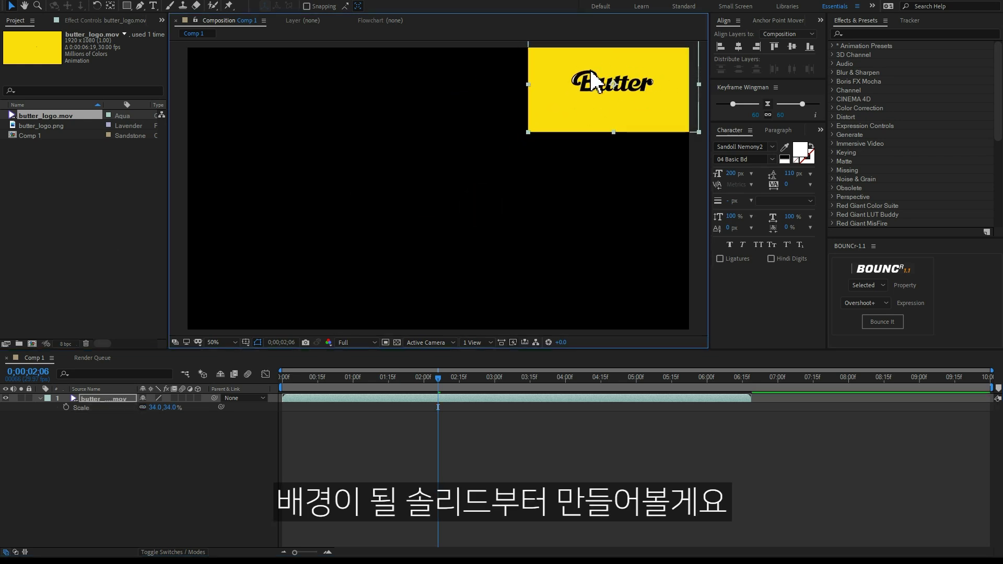
- Add a full-frame solid eyedropped to the logo's yellow and place it beneath the reference
right_click(139, 439)
mouse_move(156, 441)
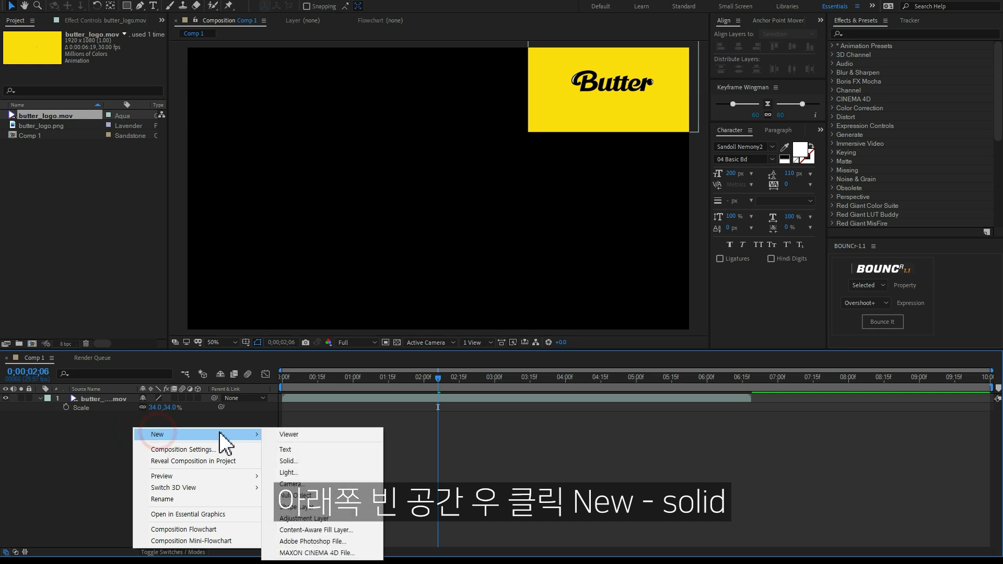
click(303, 459)
click(698, 334)
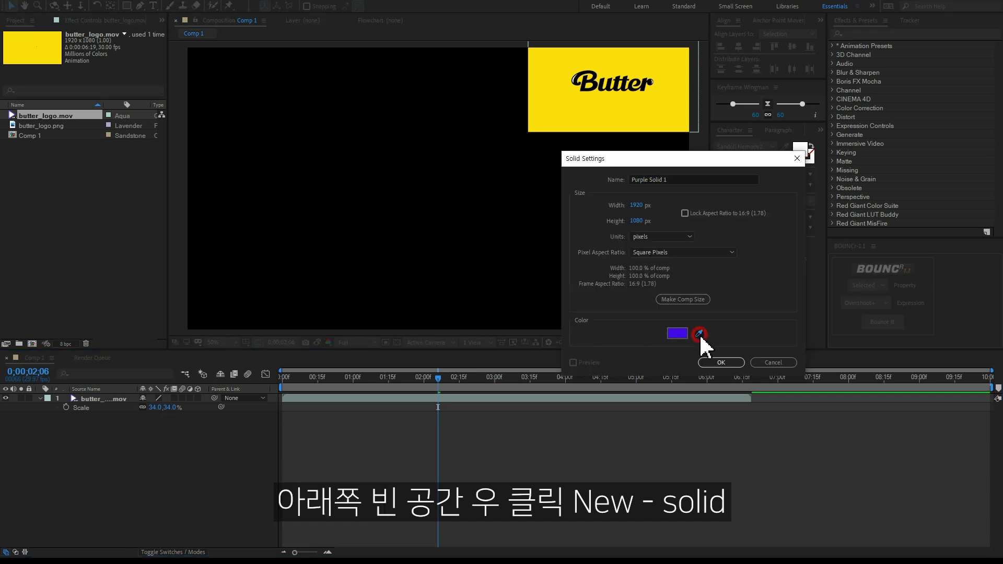
click(558, 121)
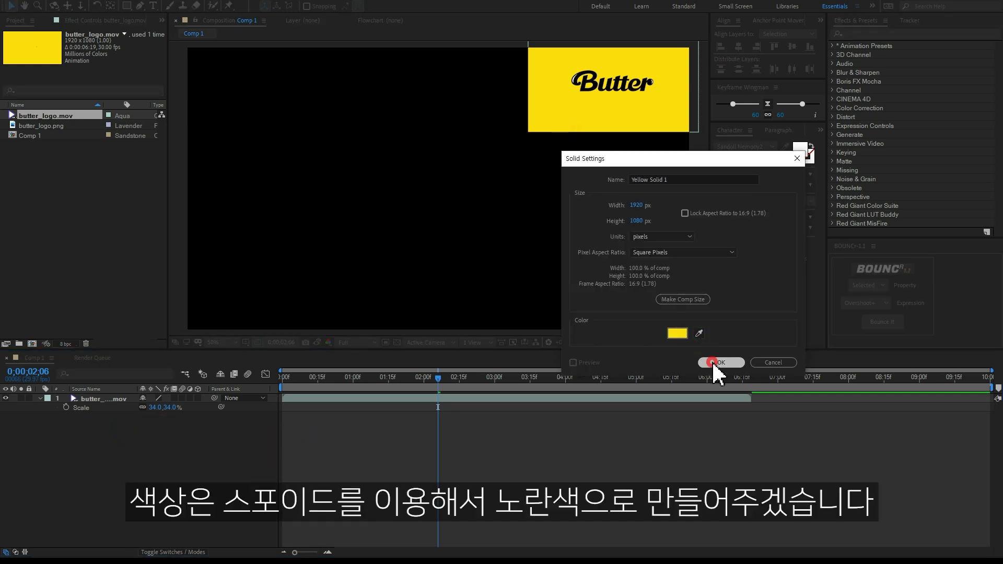
click(720, 364)
drag(123, 399, 123, 436)
click(123, 436)
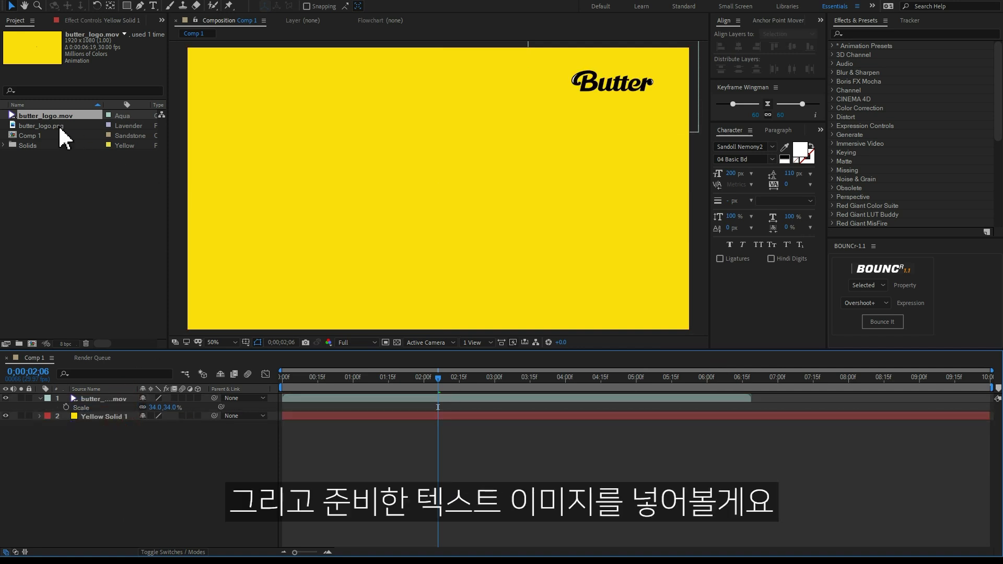
- Add butter_logo.png above the yellow solid, then scrub the reference to study the write-on
drag(59, 127, 126, 416)
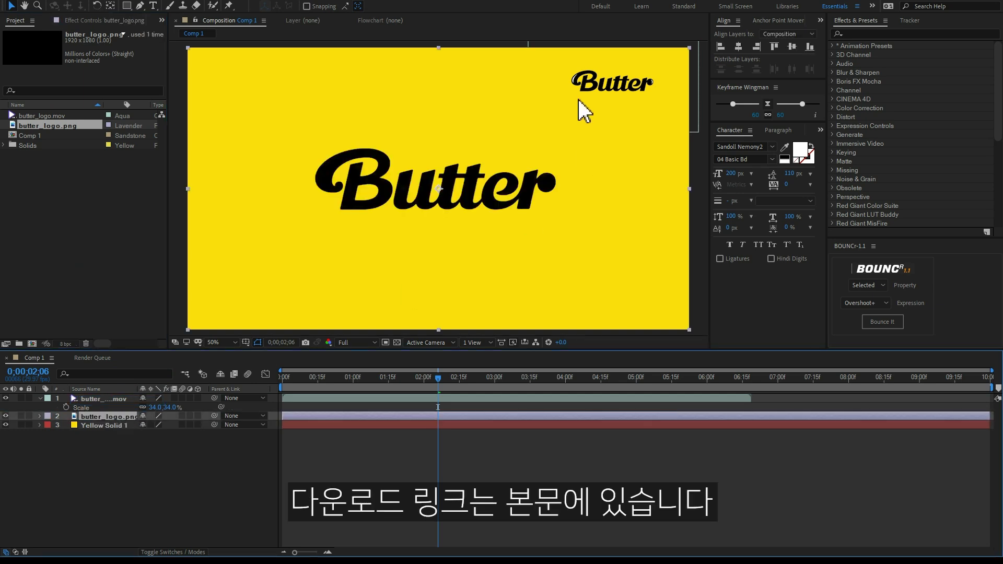
click(214, 475)
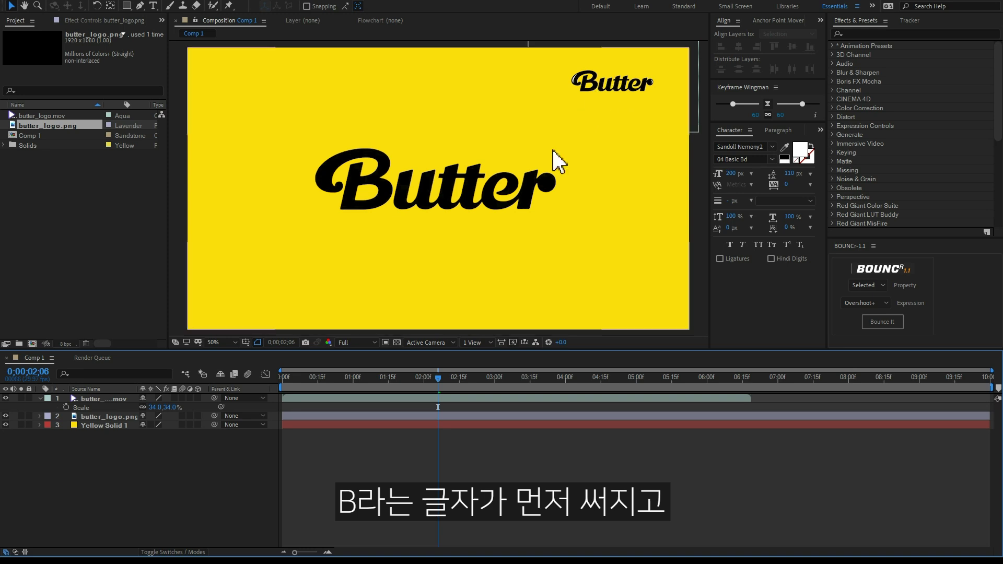
click(332, 380)
drag(332, 379, 362, 378)
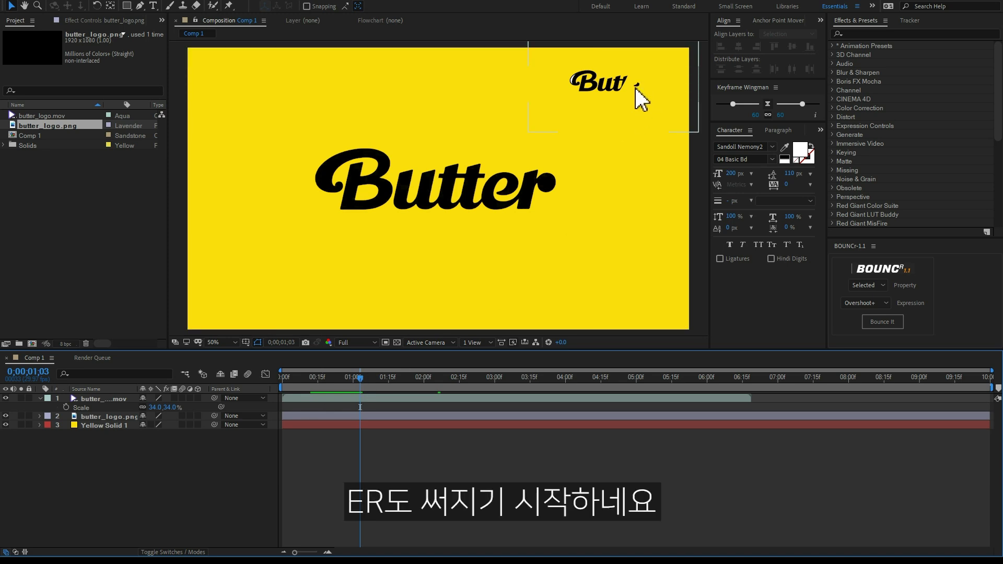
drag(384, 378, 420, 378)
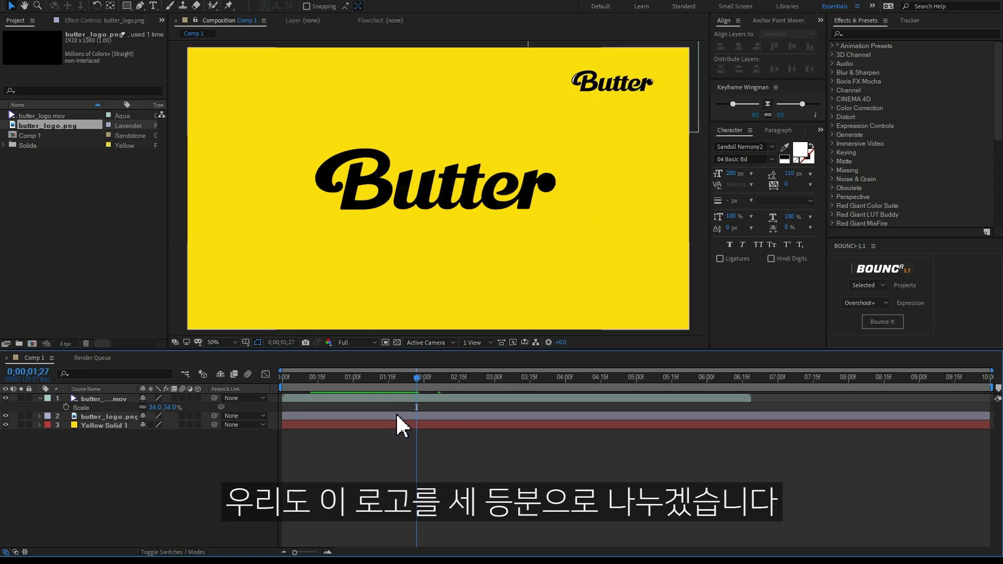
- Draw a closed five-point Pen mask around the B on butter_logo.png
click(131, 417)
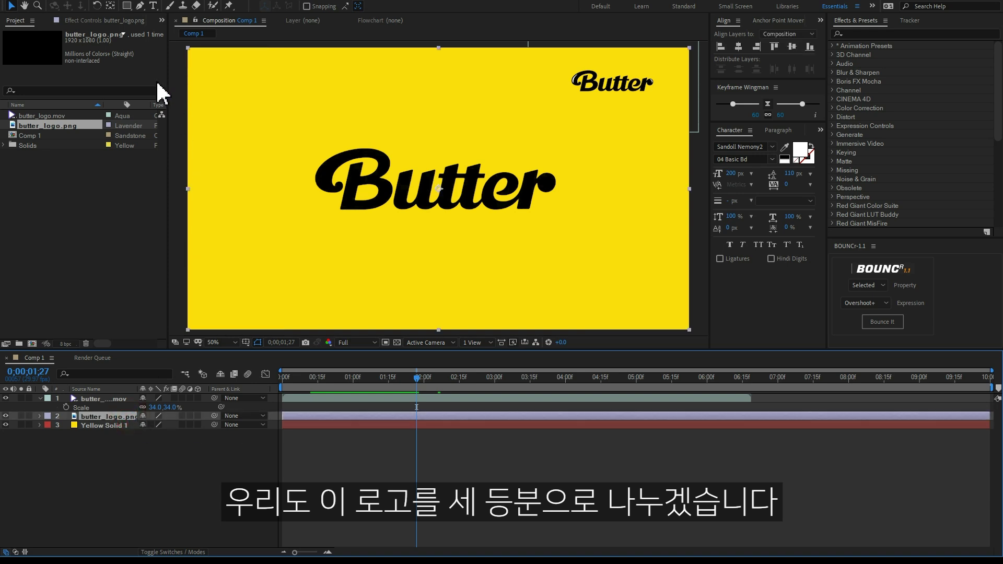
click(140, 6)
click(400, 156)
click(388, 219)
click(315, 221)
click(296, 167)
click(340, 120)
click(400, 156)
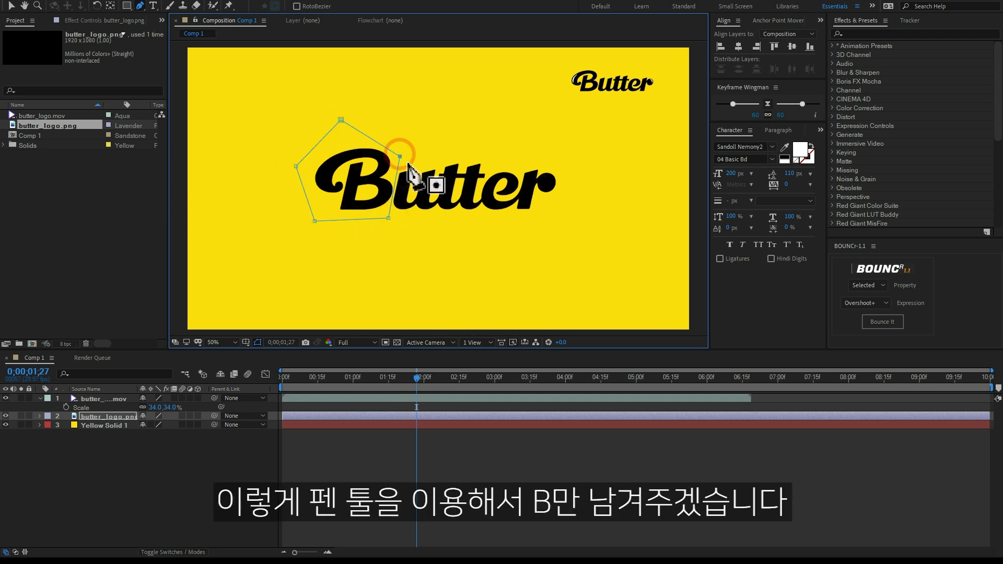
- Check the masked B, then duplicate the masked logo layer
click(216, 462)
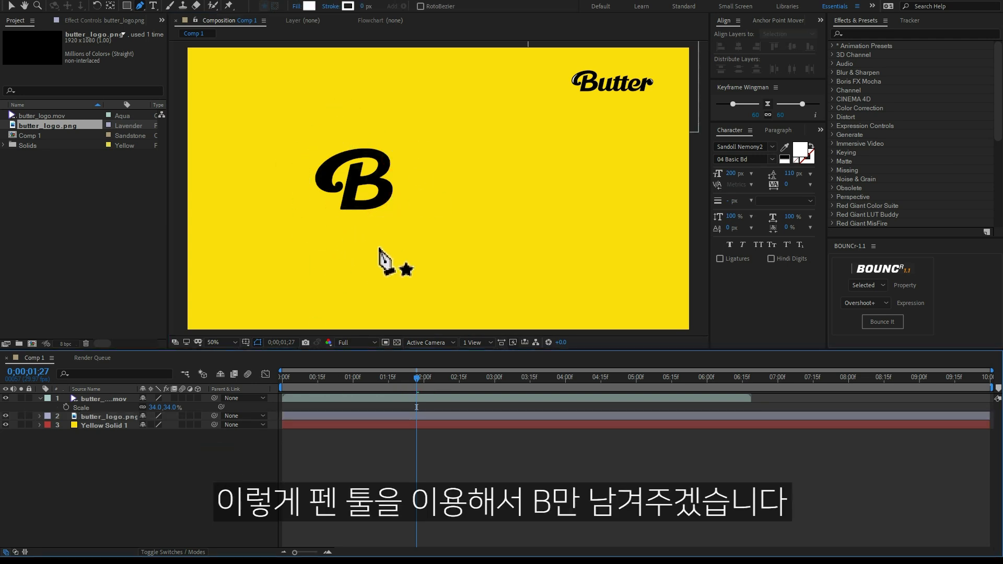
click(113, 416)
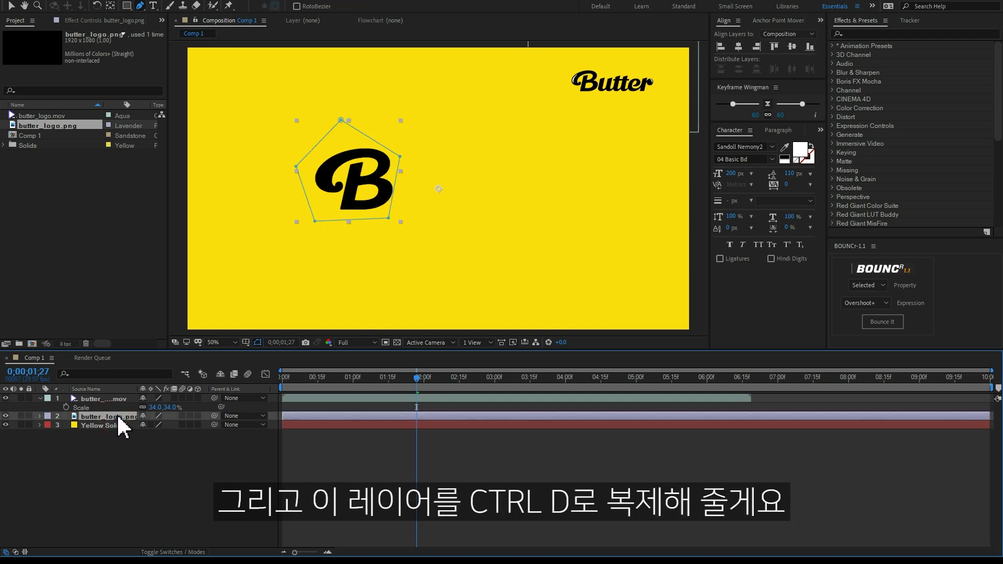
key(ctrl+d)
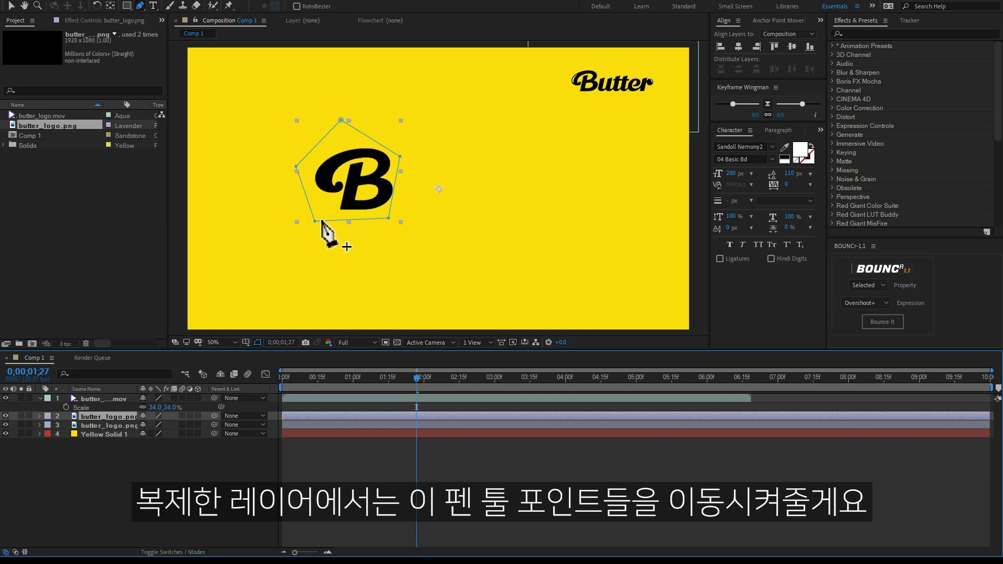
- Reshape the duplicate's mask so it frames only the 'utt' letters
drag(314, 220, 495, 236)
mouse_move(296, 167)
mouse_down()
mouse_move(473, 176)
mouse_move(501, 168)
mouse_up()
drag(341, 120, 496, 160)
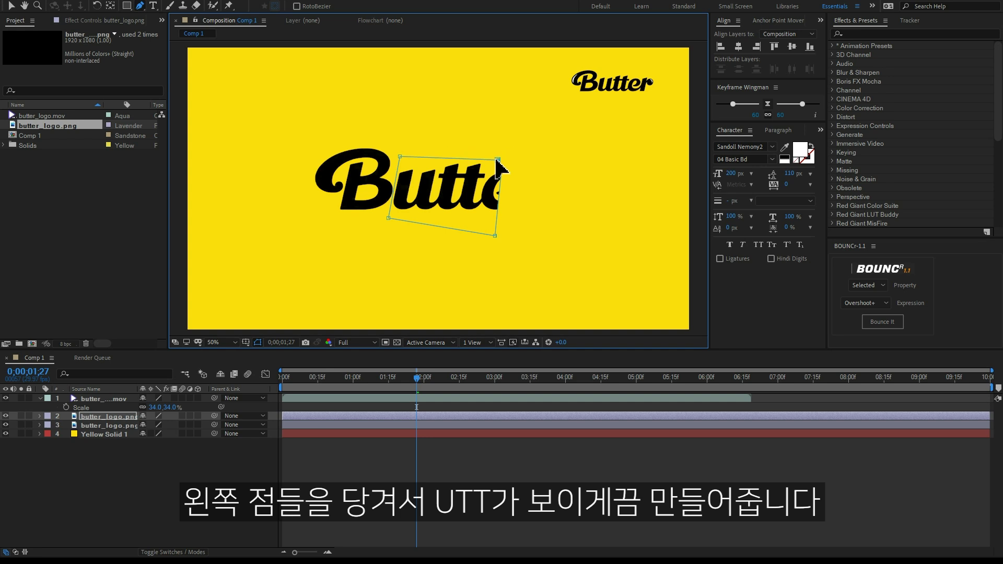
key(period)
drag(565, 146, 520, 193)
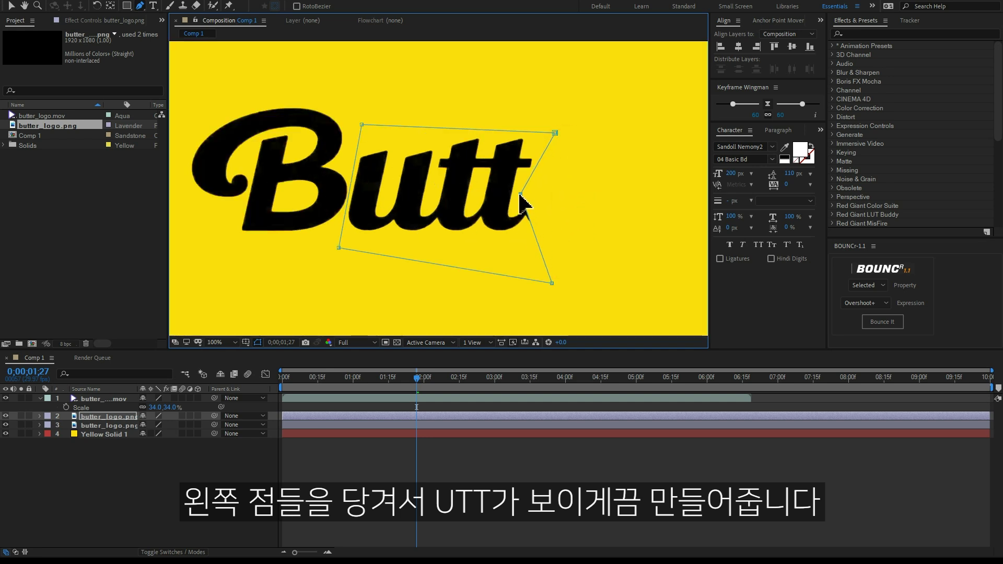
click(529, 219)
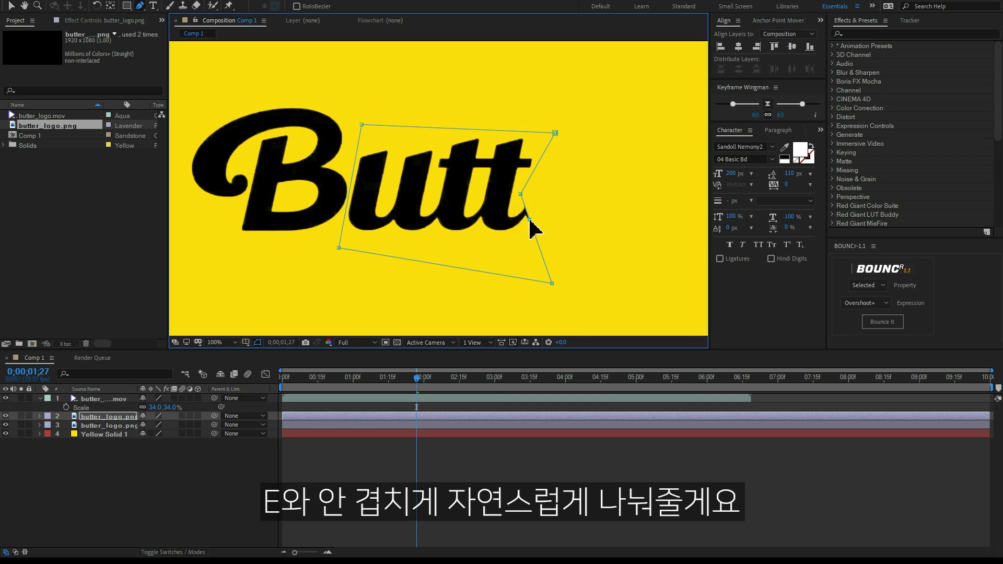
drag(551, 282, 531, 245)
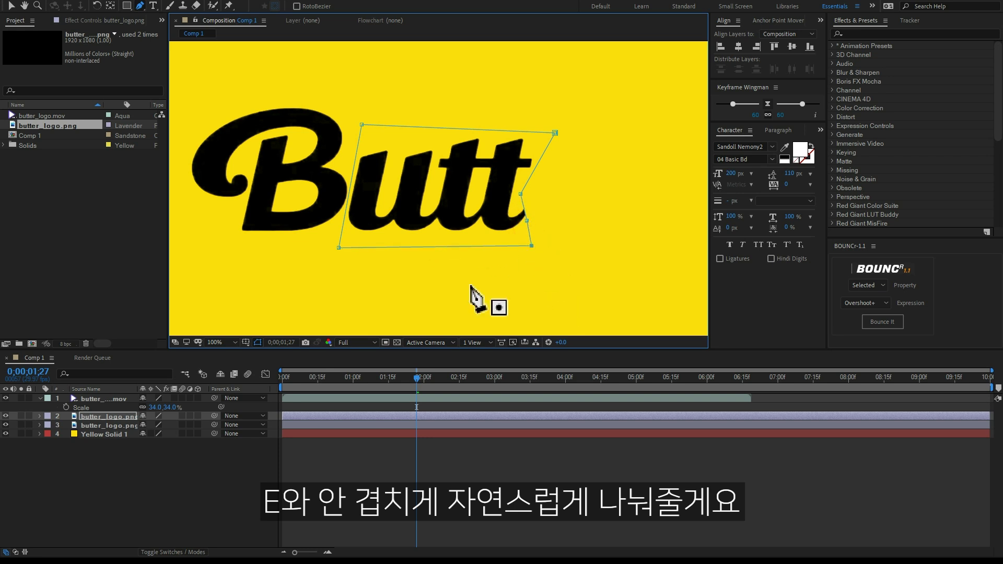
click(172, 479)
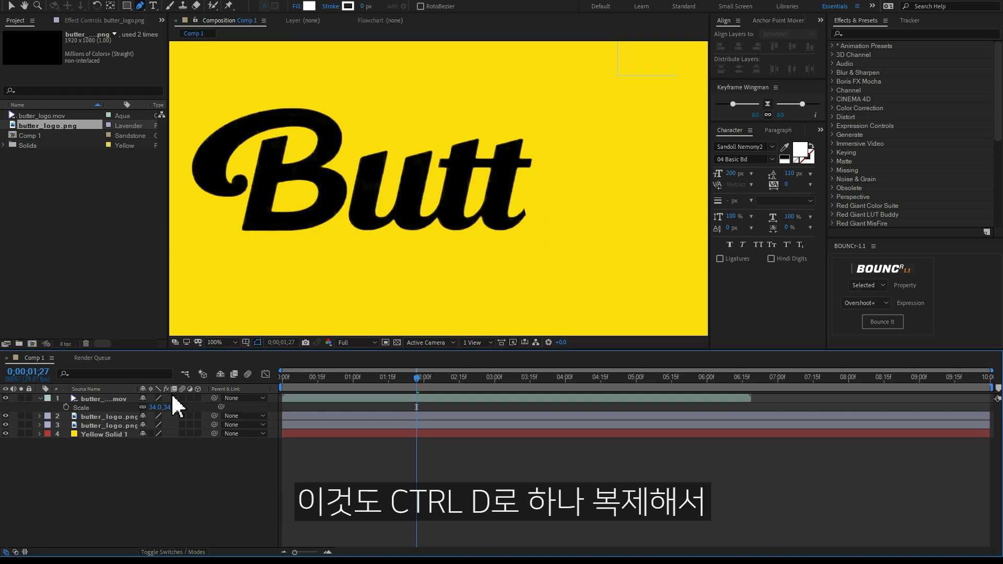
- Duplicate the utt layer and move the copy's mask over the 'er' letters
click(112, 413)
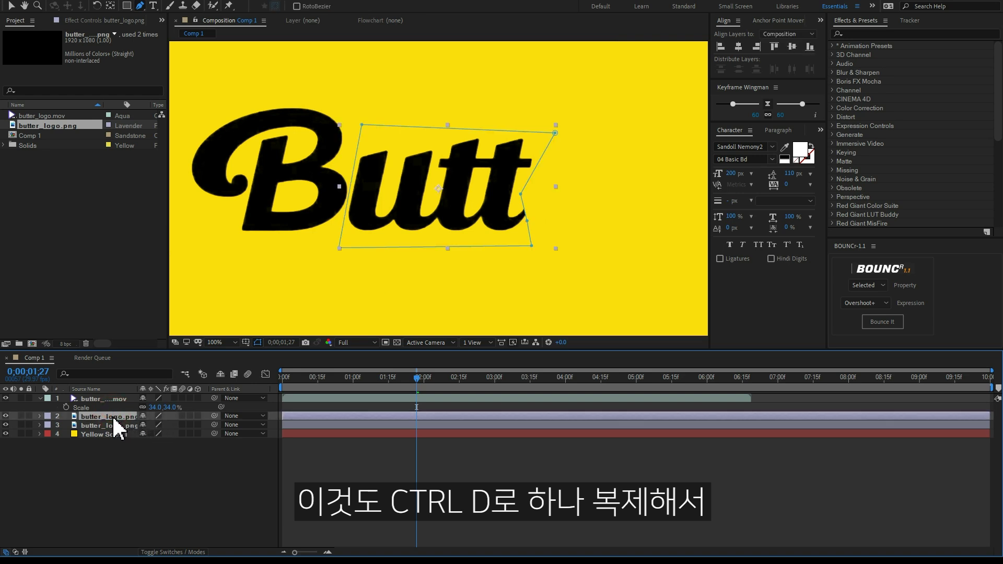
key(ctrl+d)
mouse_move(340, 247)
mouse_down()
mouse_move(676, 246)
mouse_move(666, 229)
mouse_up()
mouse_move(362, 125)
mouse_down()
mouse_move(661, 133)
mouse_move(685, 142)
mouse_up()
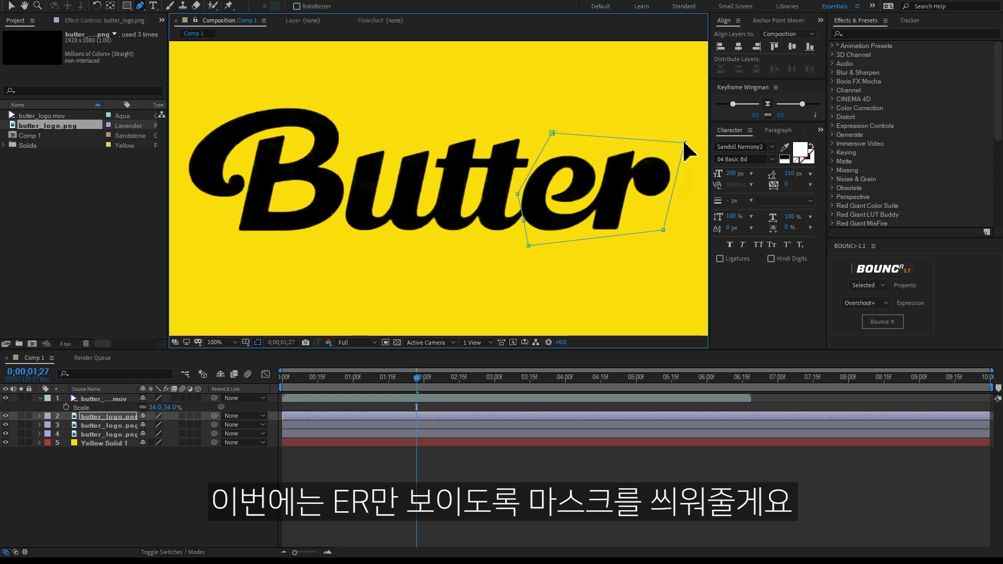
- Toggle the er and utt layers off and back on, and fit the whole frame in view
click(78, 522)
click(6, 416)
click(6, 425)
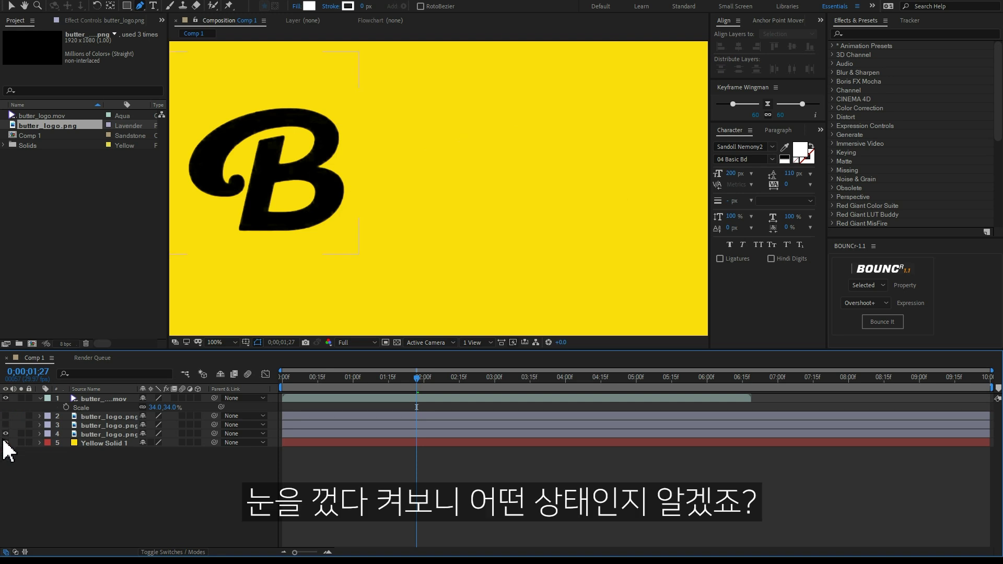
click(6, 425)
click(5, 415)
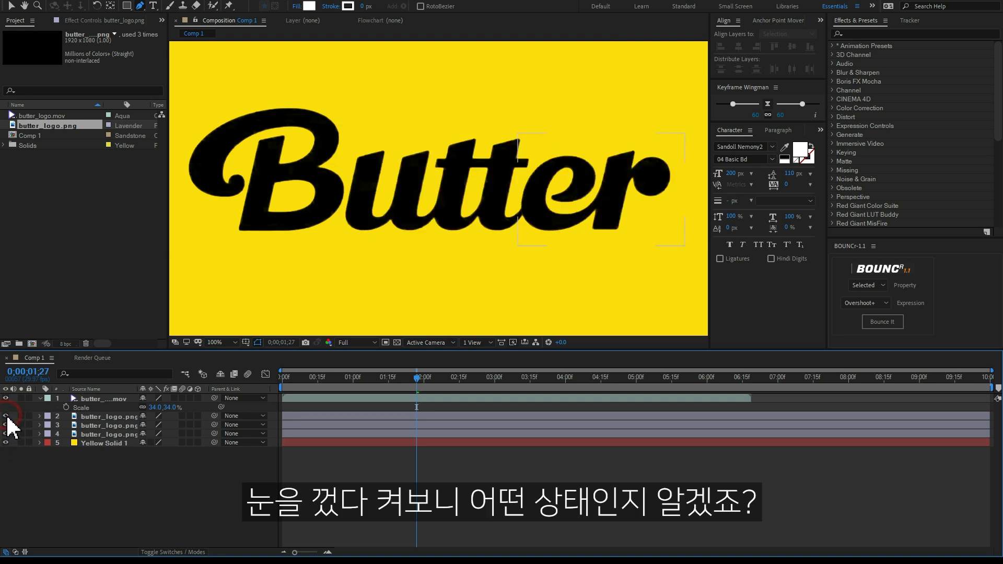
key(comma)
key(comma)
- With the Selection tool, inspect the B and tt masks, then pre-compose the B layer
click(13, 8)
click(349, 195)
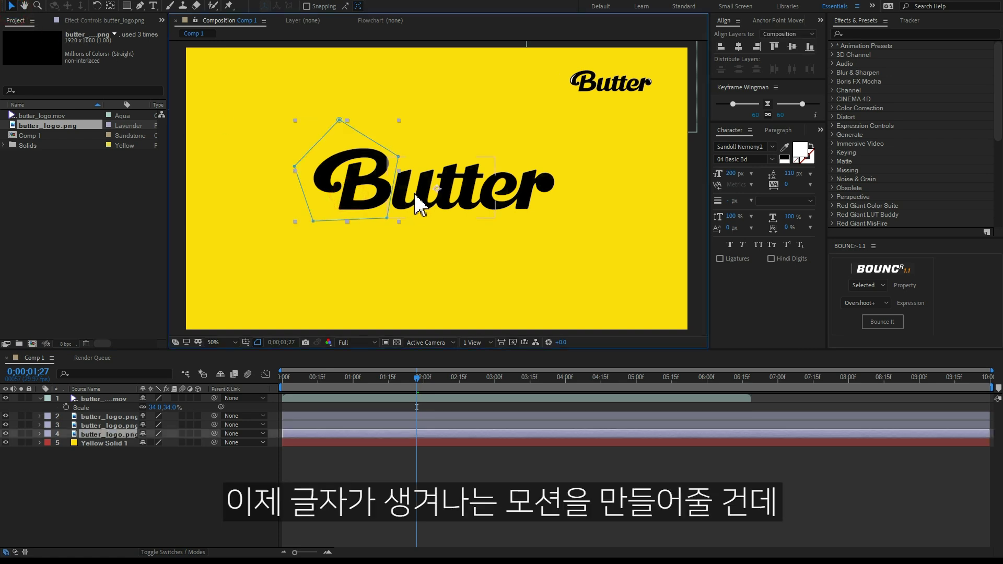
click(444, 196)
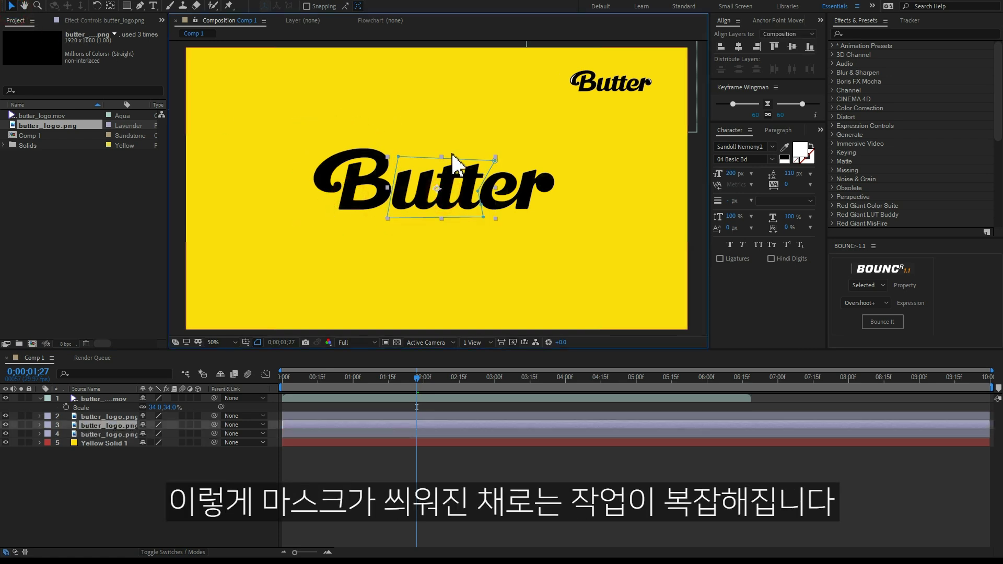
click(114, 434)
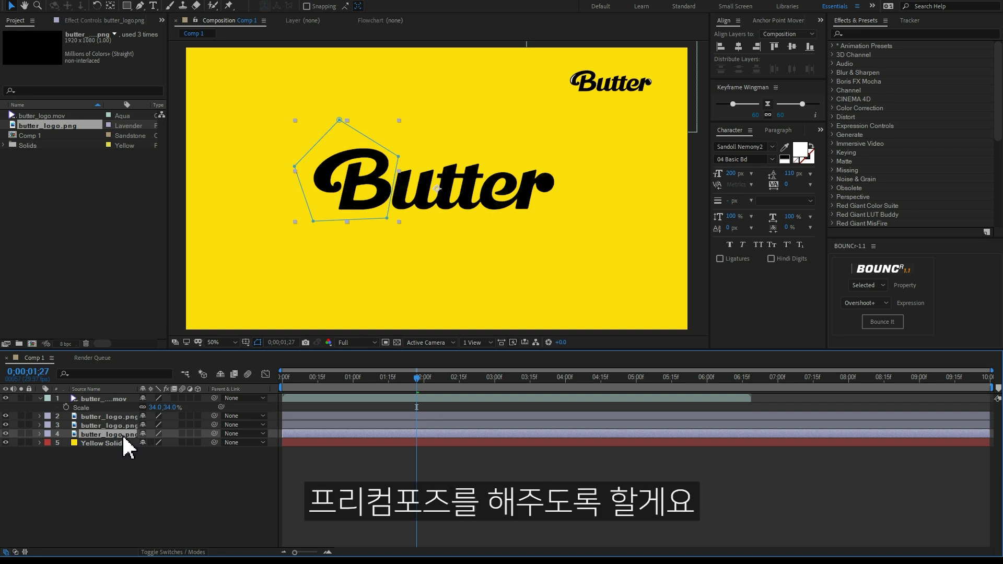
key(ctrl+shift+c)
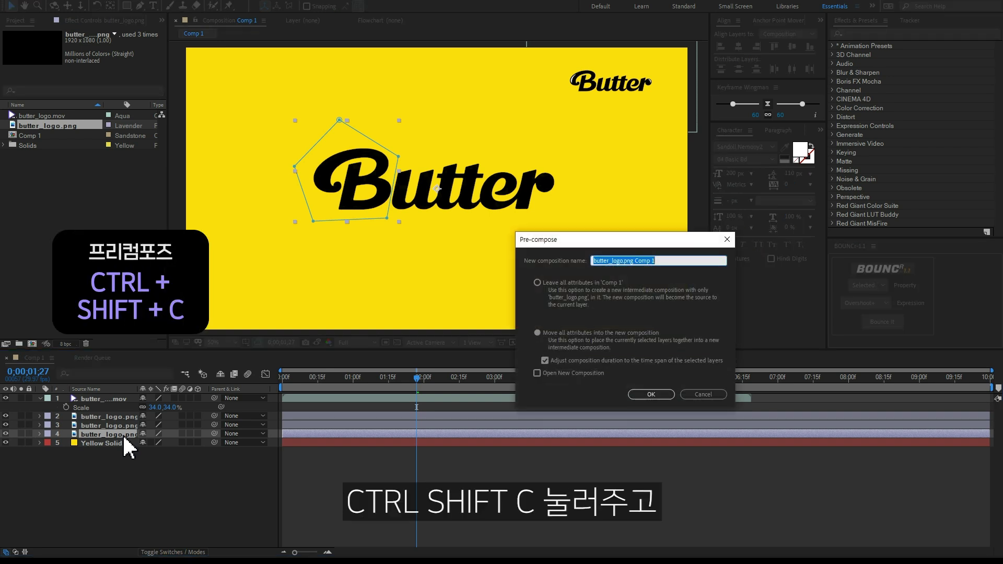
- Pre-compose the three masked logo layers into precomps named B, UTT and ER
text(B)
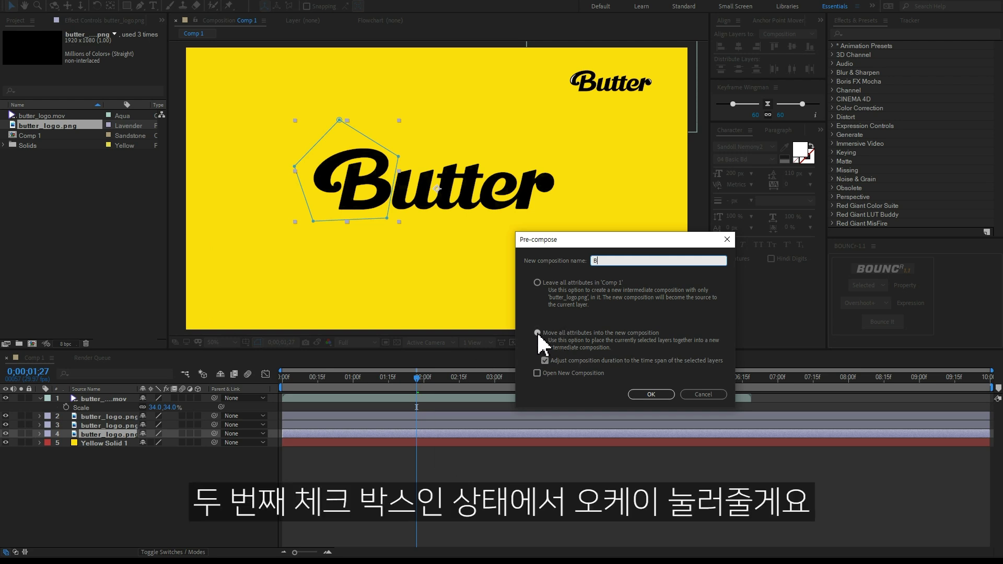
click(647, 395)
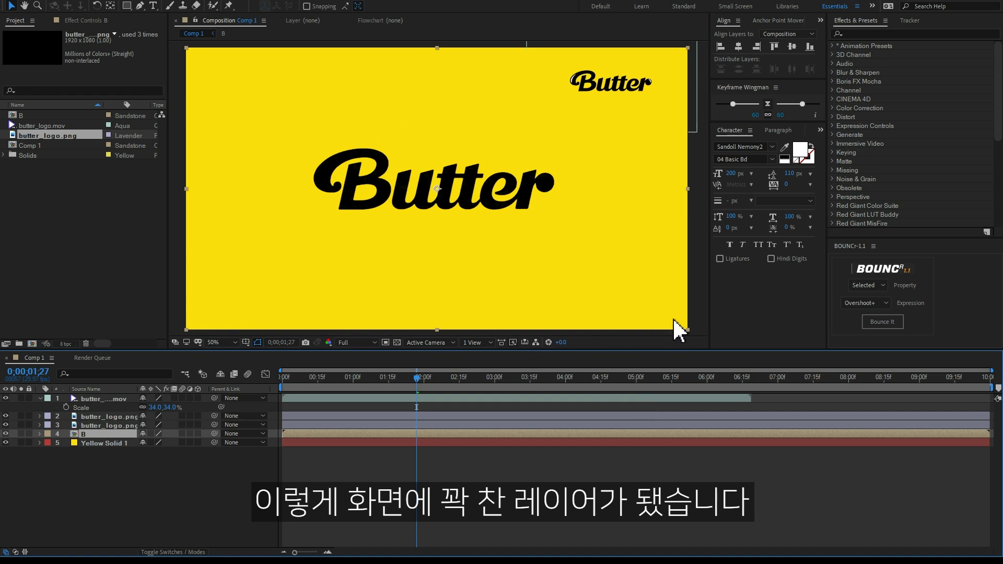
click(110, 425)
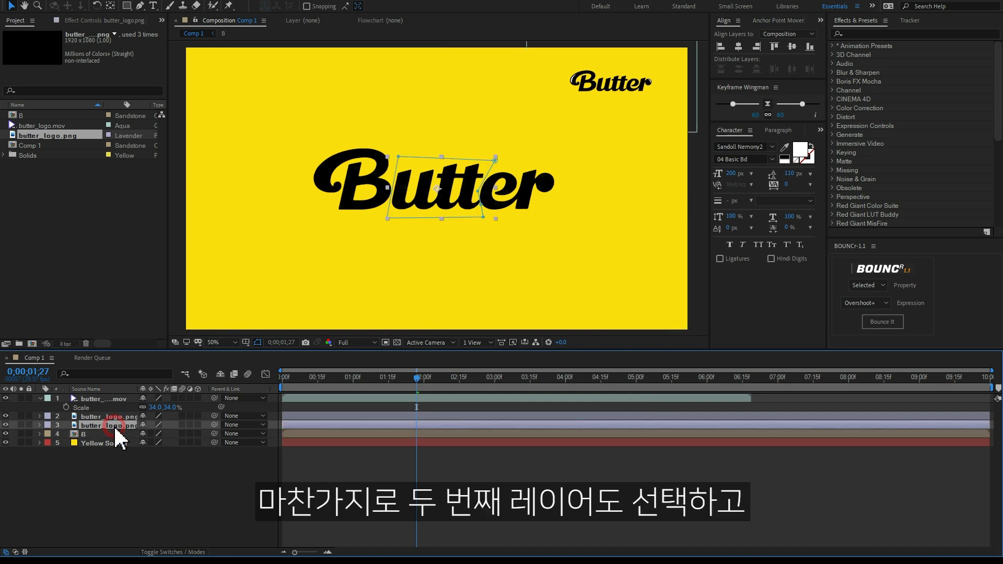
key(ctrl+shift+c)
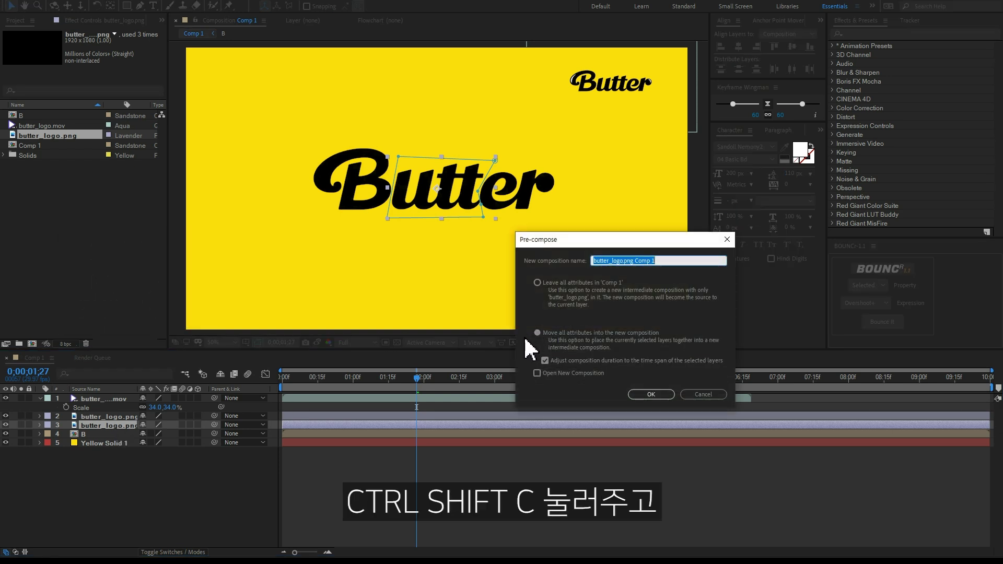
text(UTT)
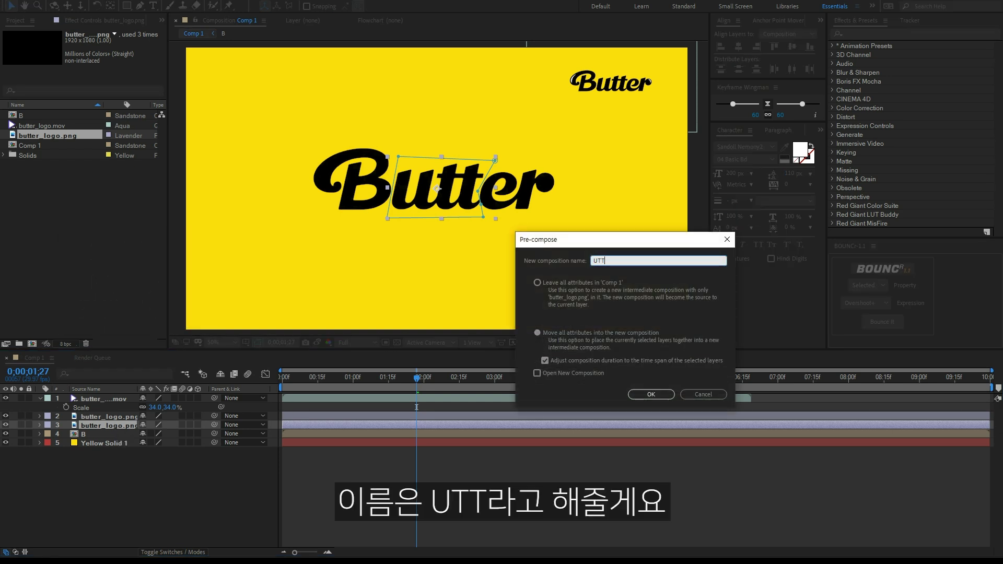
click(649, 396)
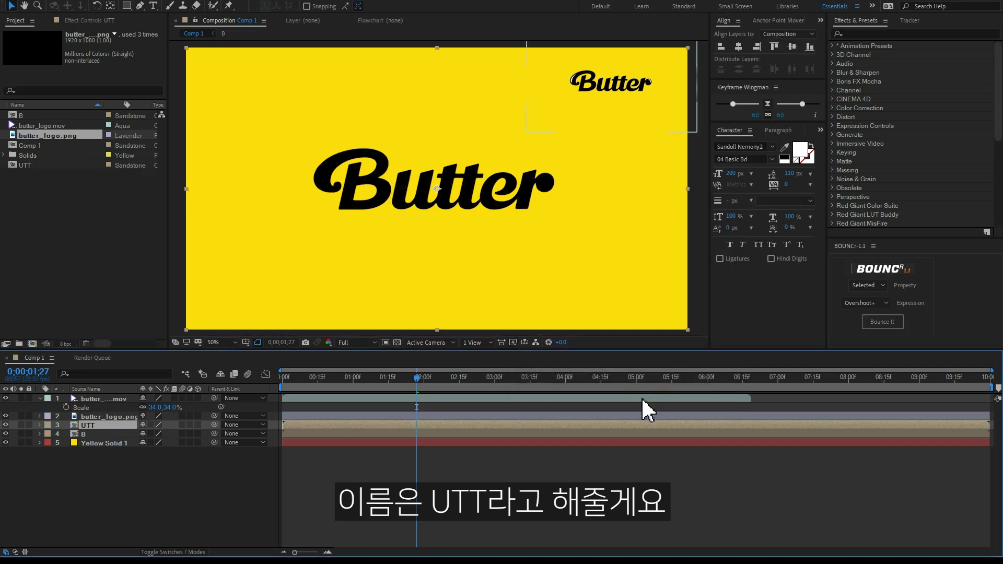
click(103, 418)
key(ctrl+shift+c)
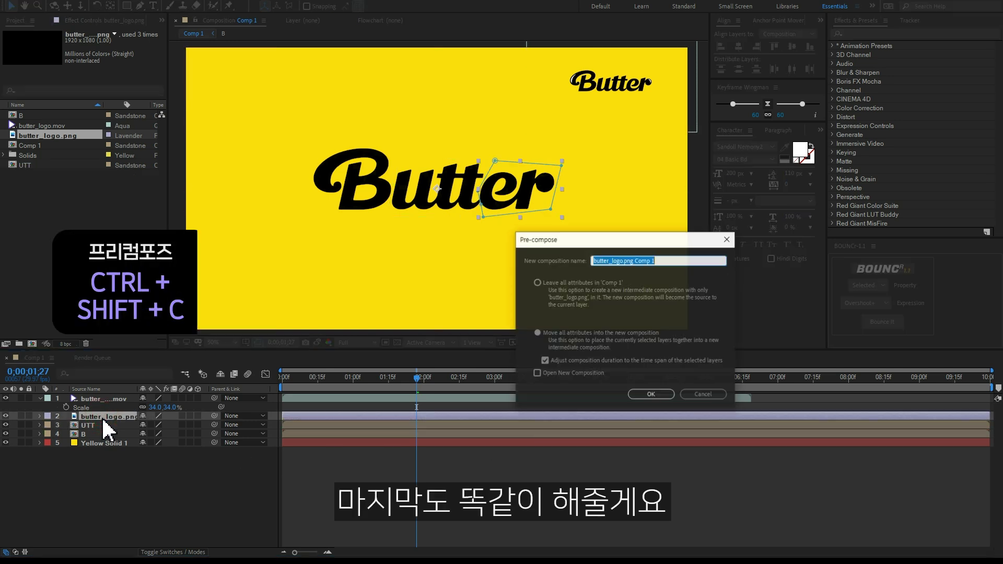
text(ER)
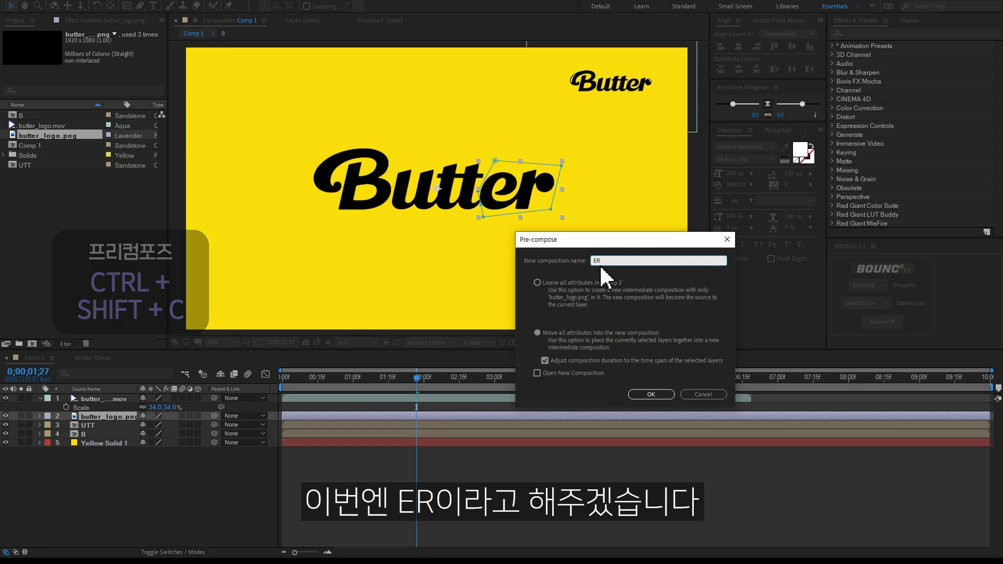
click(650, 395)
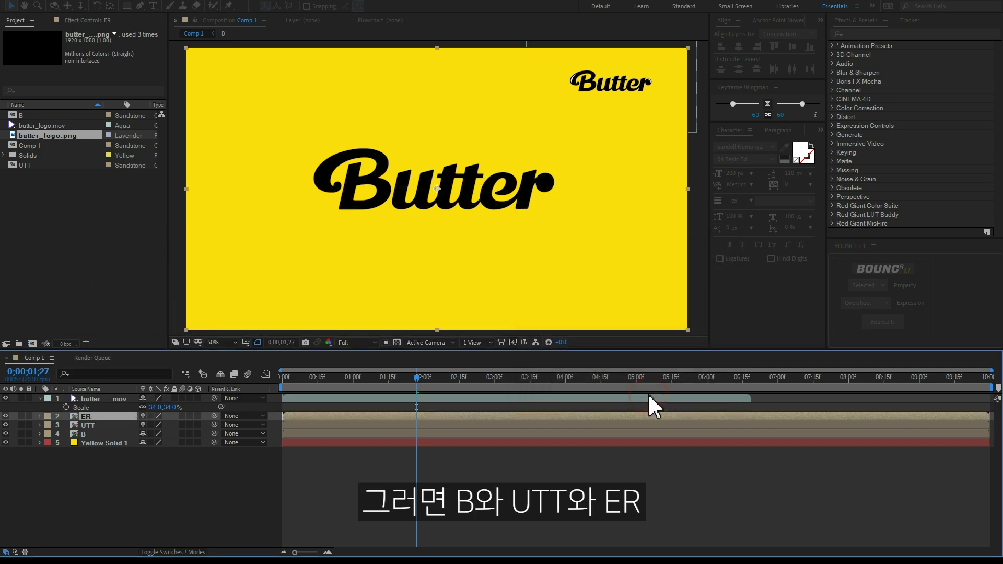
- Toggle the ER layer and scrub the reference from 0;00;00;25 to preview the write-on
click(7, 416)
click(10, 417)
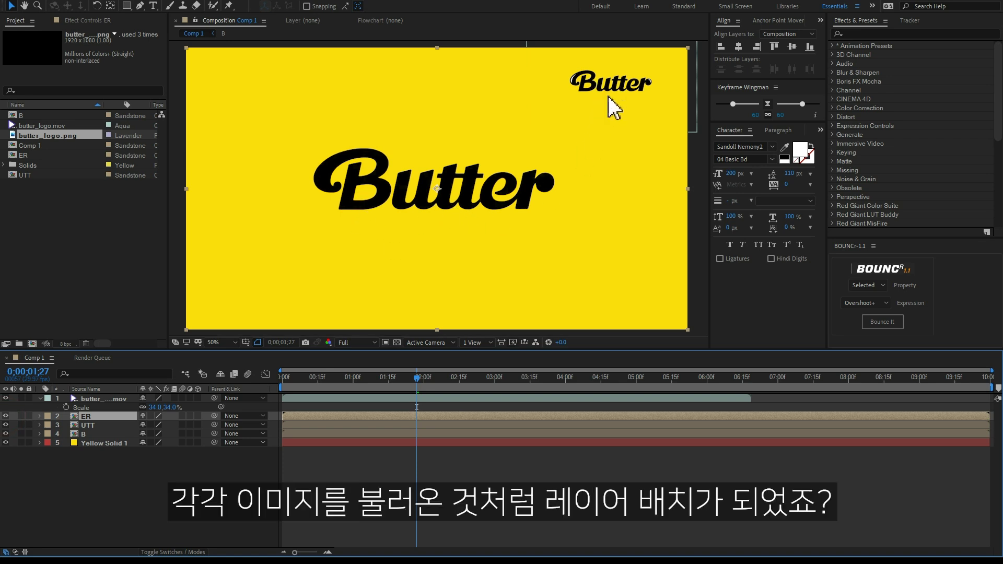
mouse_move(322, 371)
mouse_down()
mouse_move(342, 376)
mouse_move(321, 376)
mouse_up()
drag(310, 376, 340, 376)
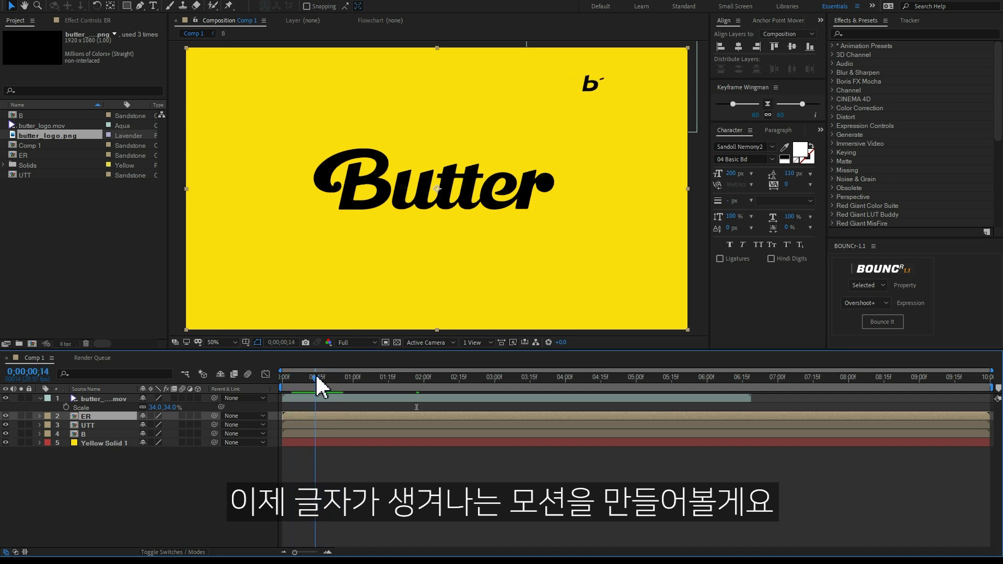
- Start an open Pen mask on the B precomp, tracing down the stem and along the curve
click(140, 6)
click(92, 435)
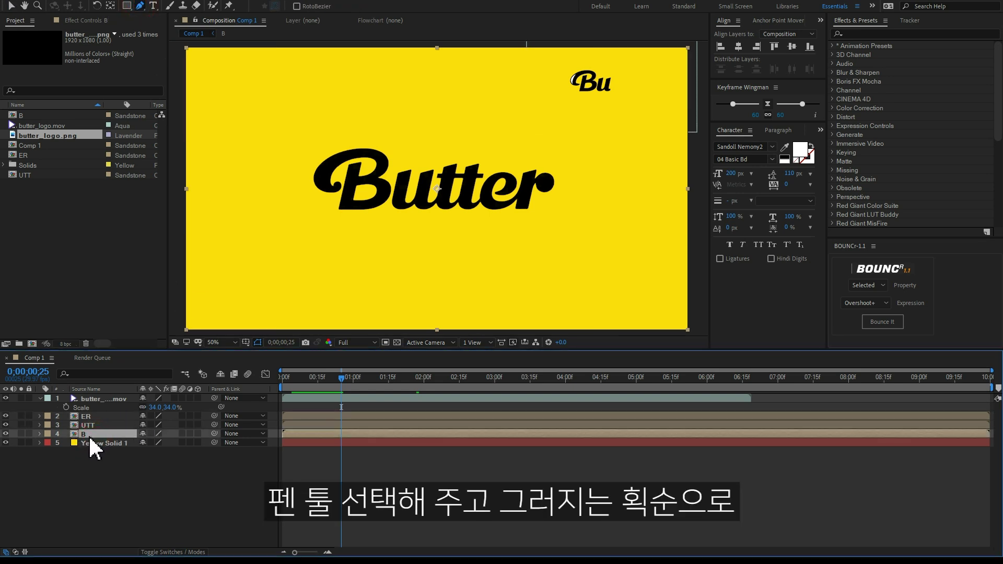
scroll(340, 209, up, 2)
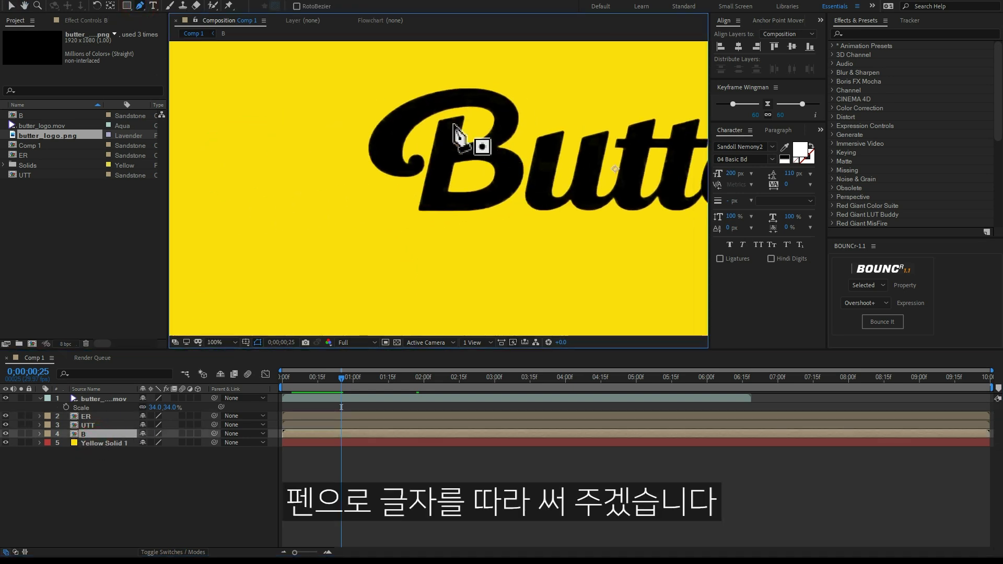
click(452, 114)
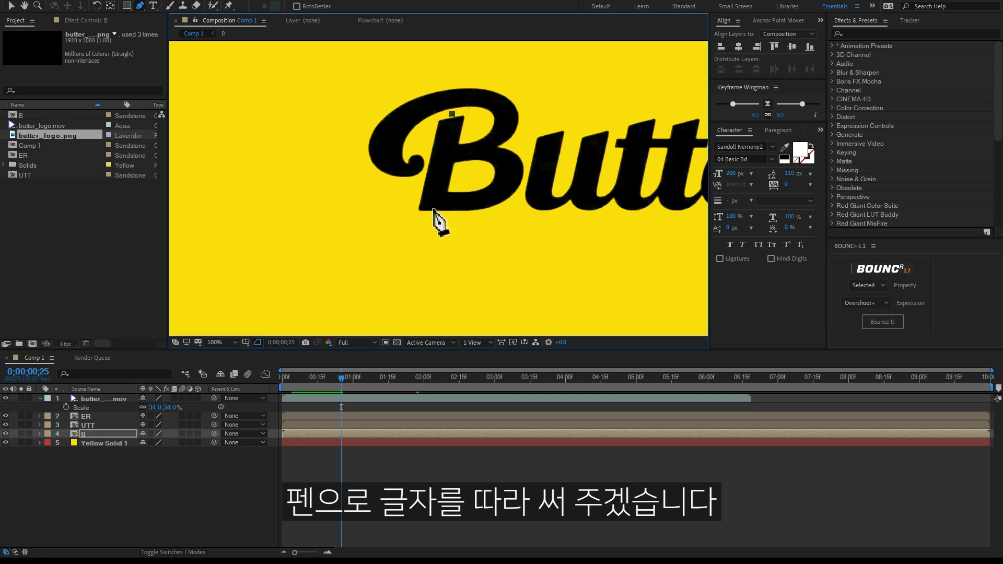
click(433, 208)
drag(503, 193, 512, 177)
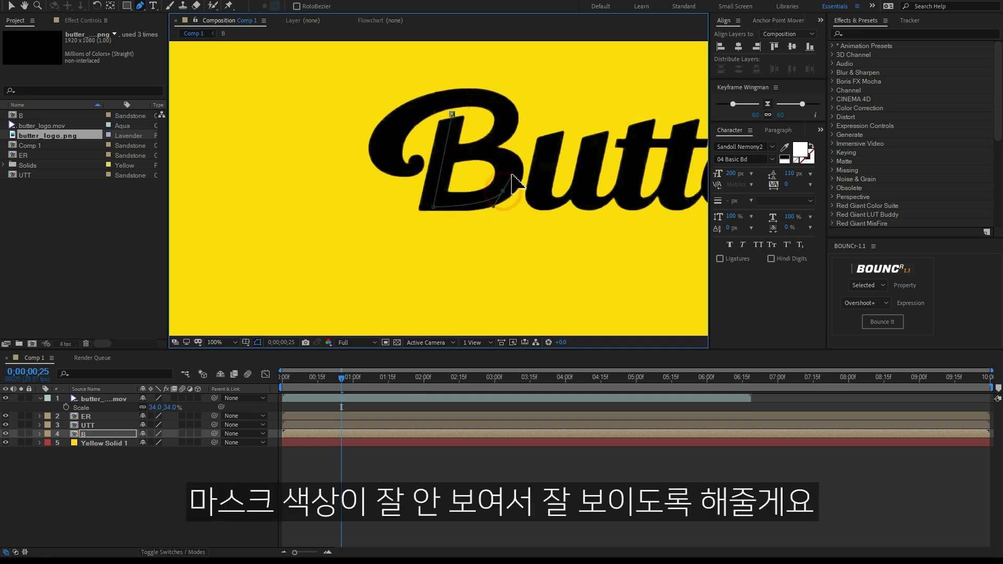
- Set Mask 1's colour to bright green
key(m)
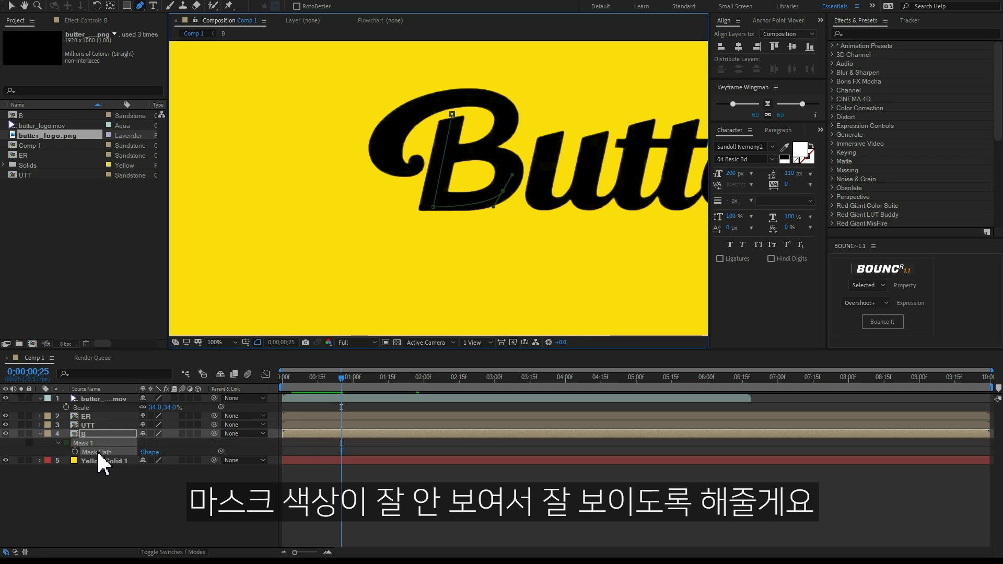
click(67, 443)
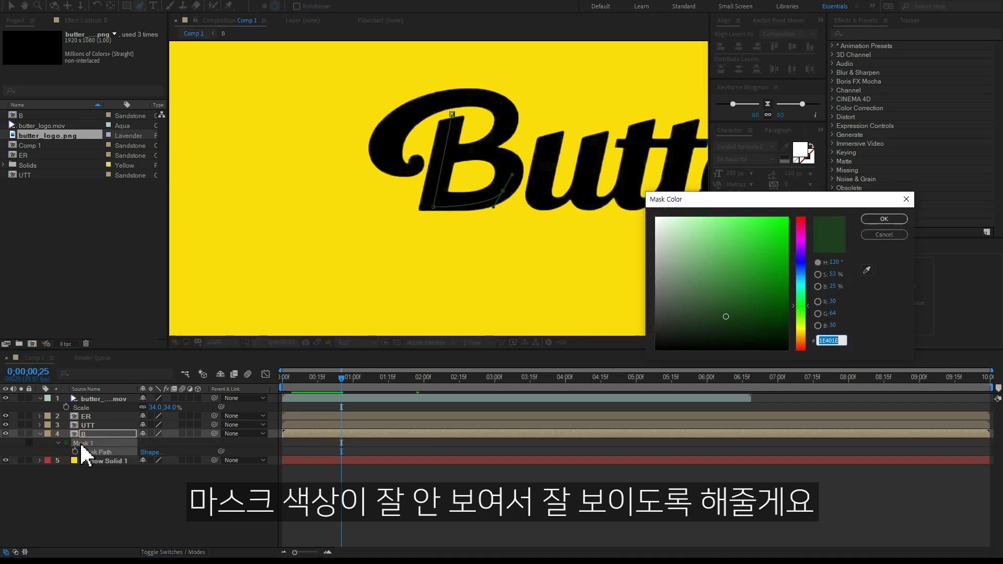
click(760, 272)
click(883, 219)
- Continue the mask path around the top and inner curve of the B
click(448, 154)
drag(502, 129, 505, 112)
drag(478, 96, 460, 95)
drag(397, 123, 398, 172)
click(417, 153)
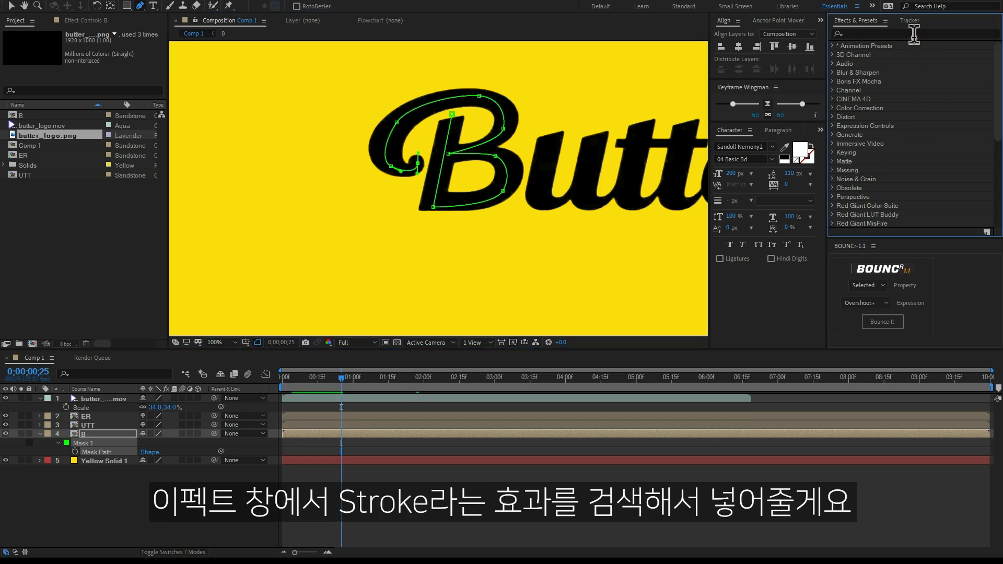
- Apply the Stroke effect to the B layer from Effects & Presets
click(912, 34)
text(stroke)
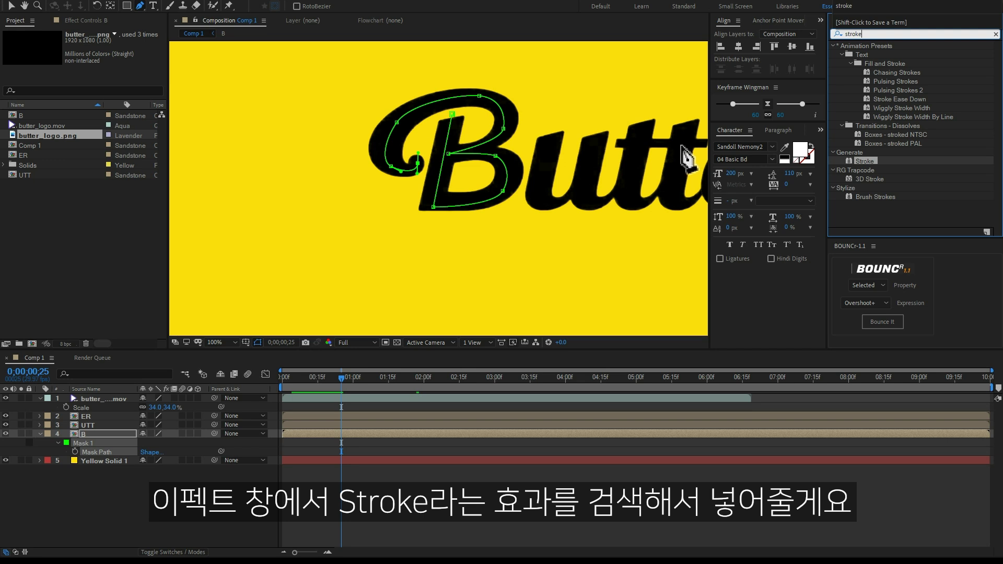
double_click(863, 162)
key(v)
- Set Stroke brush size 37.2, hardness 100% and paint style Reveal Original Image
drag(96, 87, 149, 107)
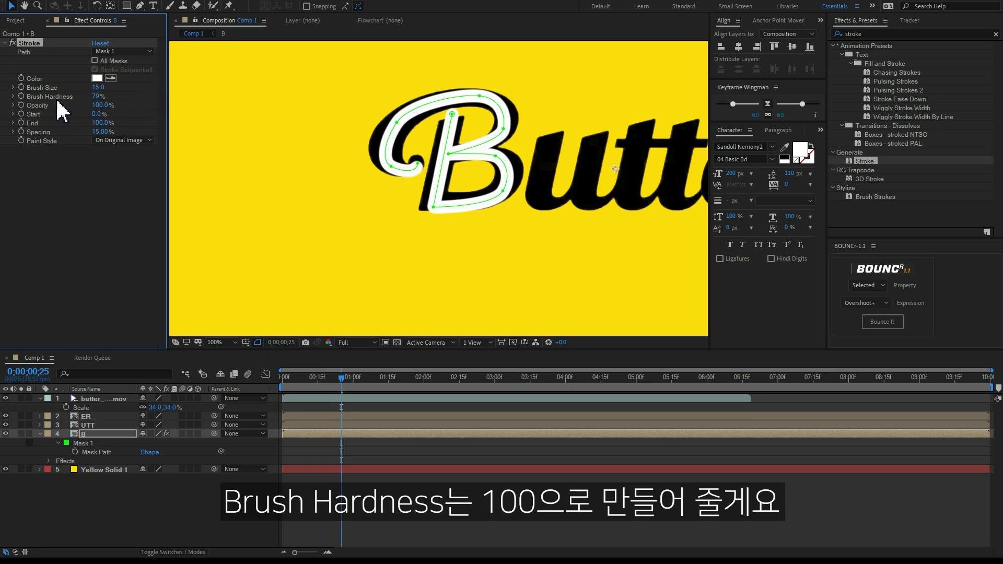
drag(96, 96, 280, 94)
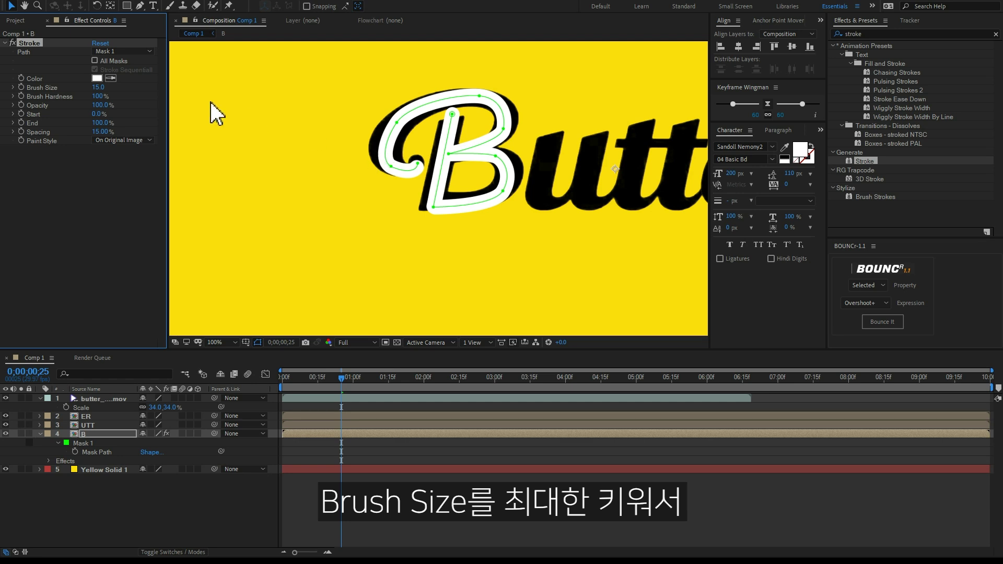
drag(98, 87, 213, 87)
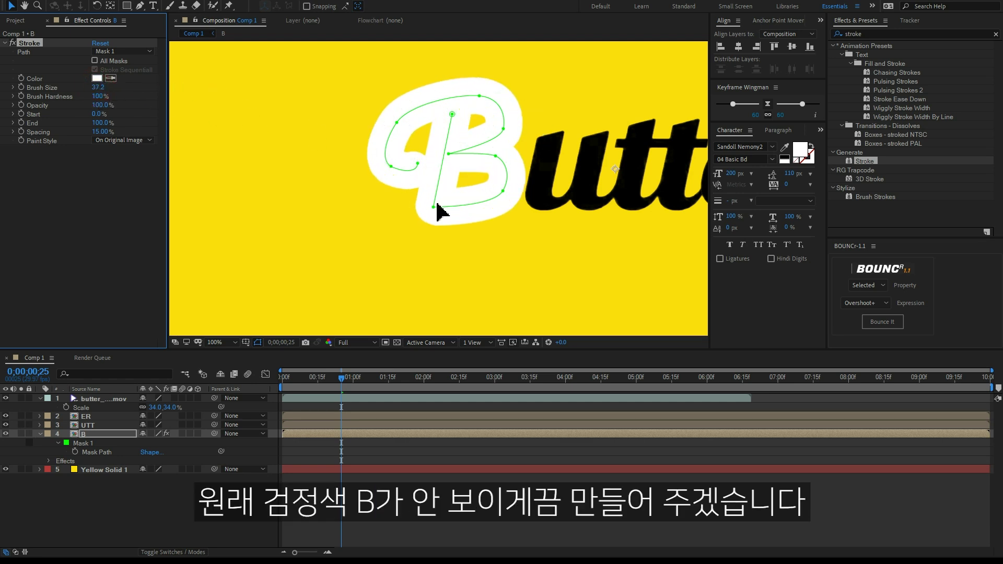
click(112, 141)
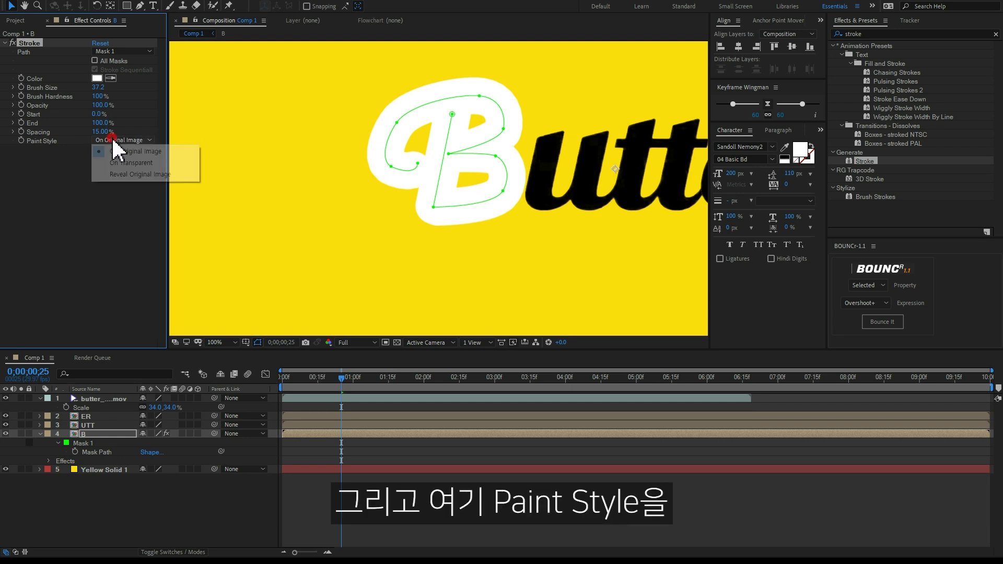
click(136, 175)
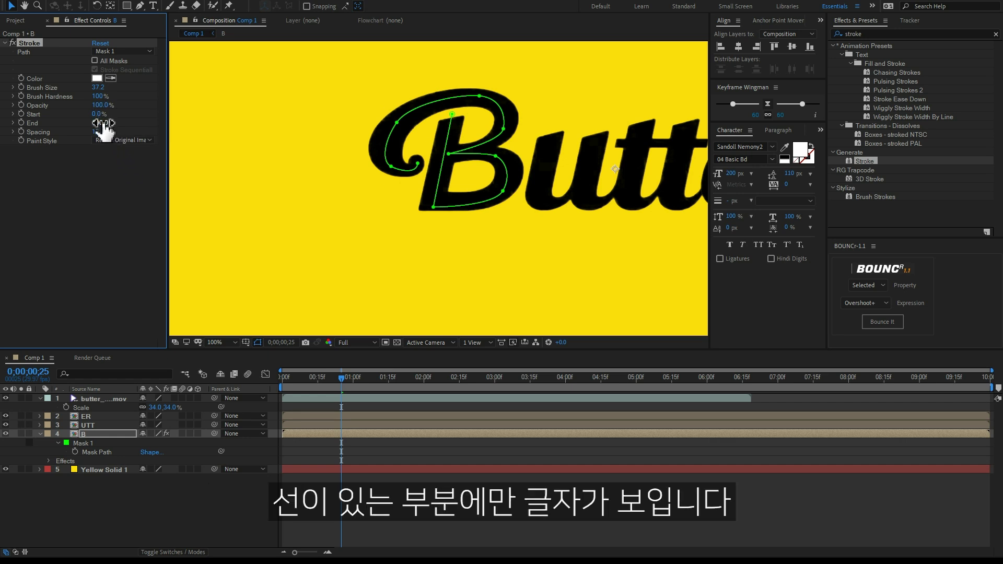
- Test the B's Stroke End reveal and nudge its top mask point, then delete the Stroke effect
mouse_move(95, 122)
mouse_down()
mouse_move(47, 121)
mouse_move(90, 116)
mouse_move(62, 114)
mouse_up()
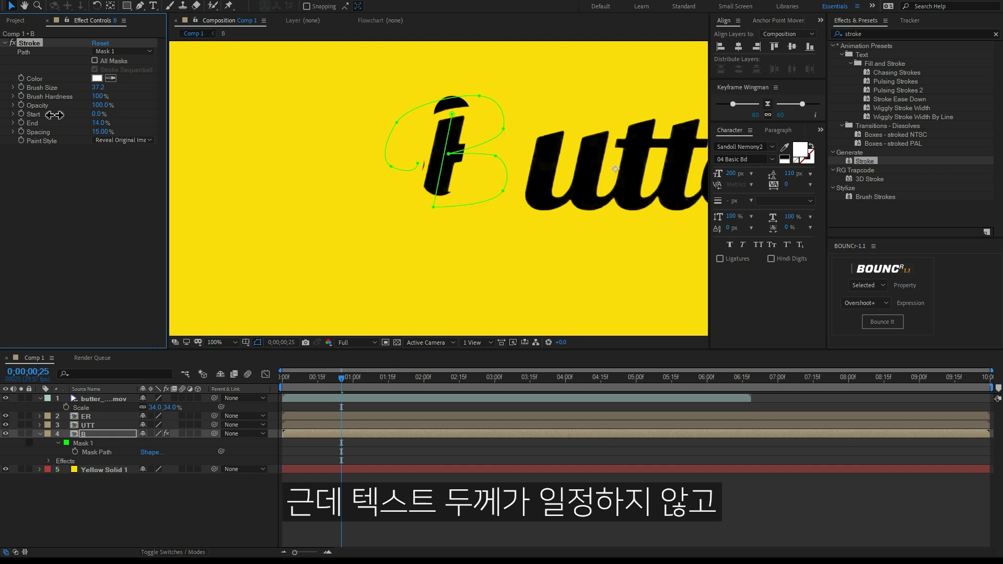
click(451, 116)
drag(451, 124, 452, 126)
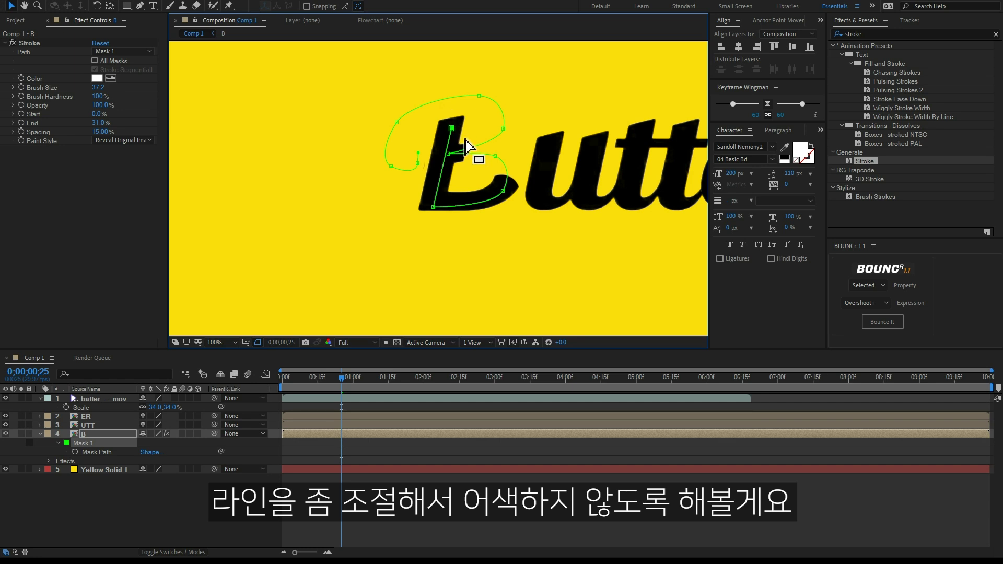
drag(453, 128, 447, 128)
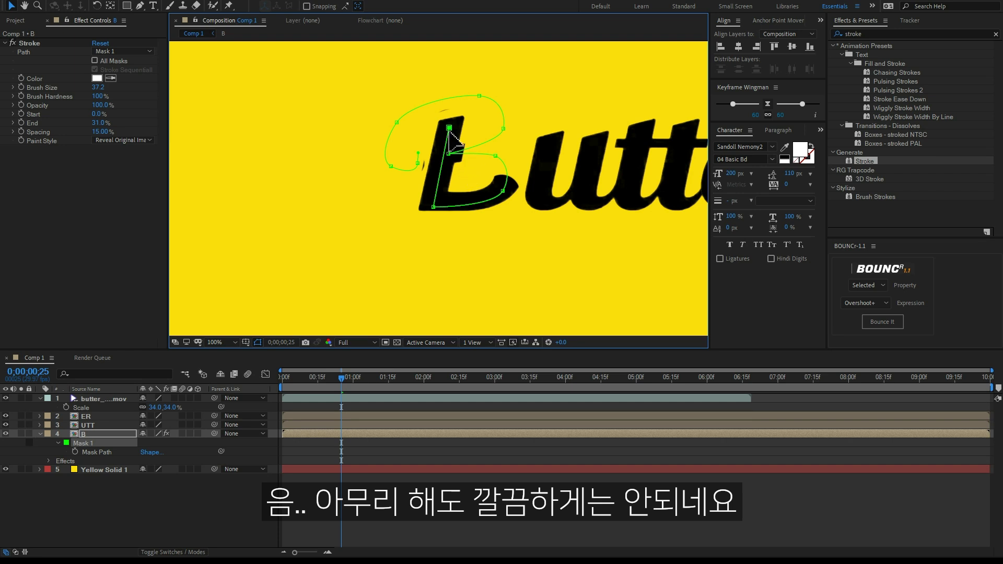
drag(450, 130, 452, 131)
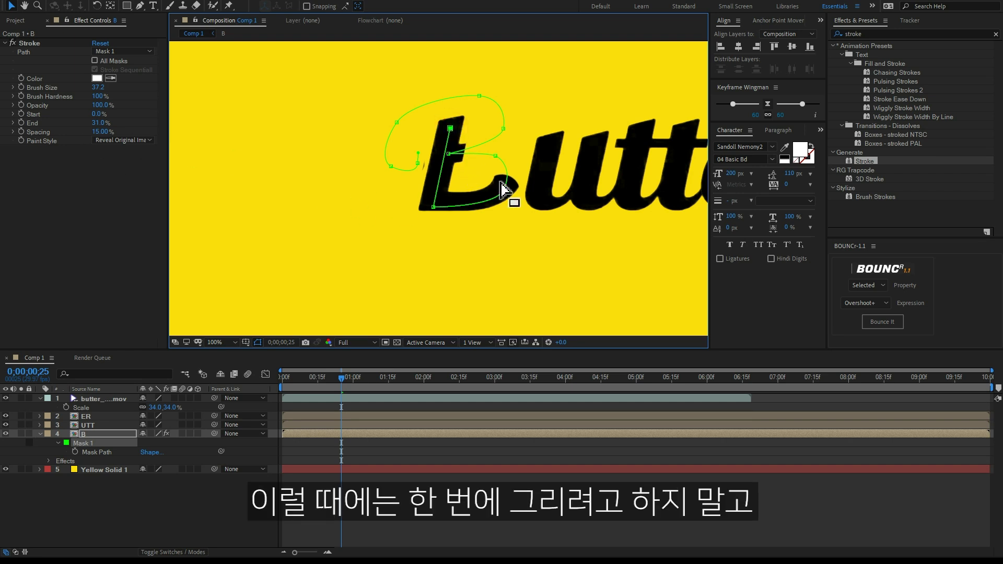
mouse_move(99, 123)
mouse_down()
mouse_move(80, 116)
mouse_move(111, 113)
mouse_up()
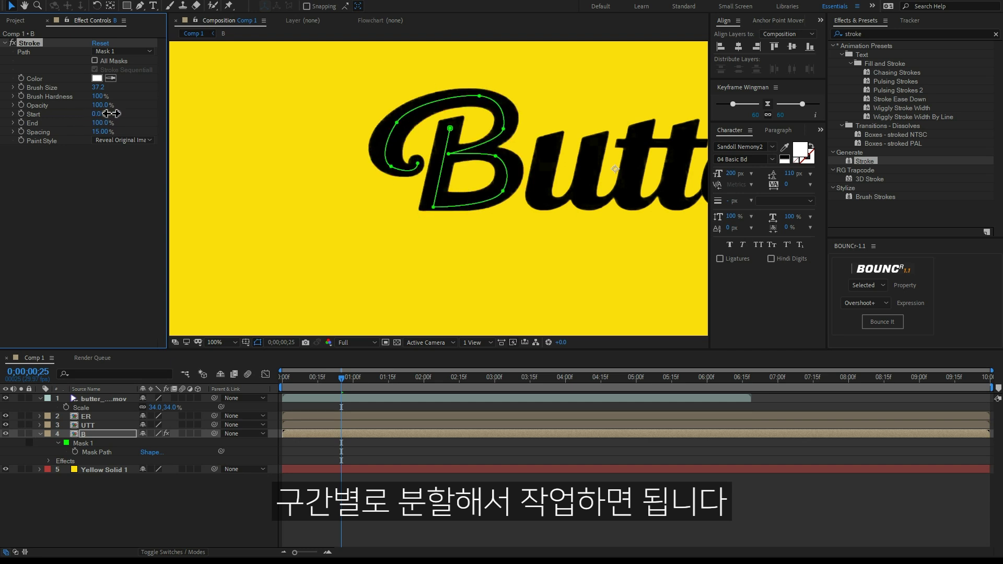
key(Delete)
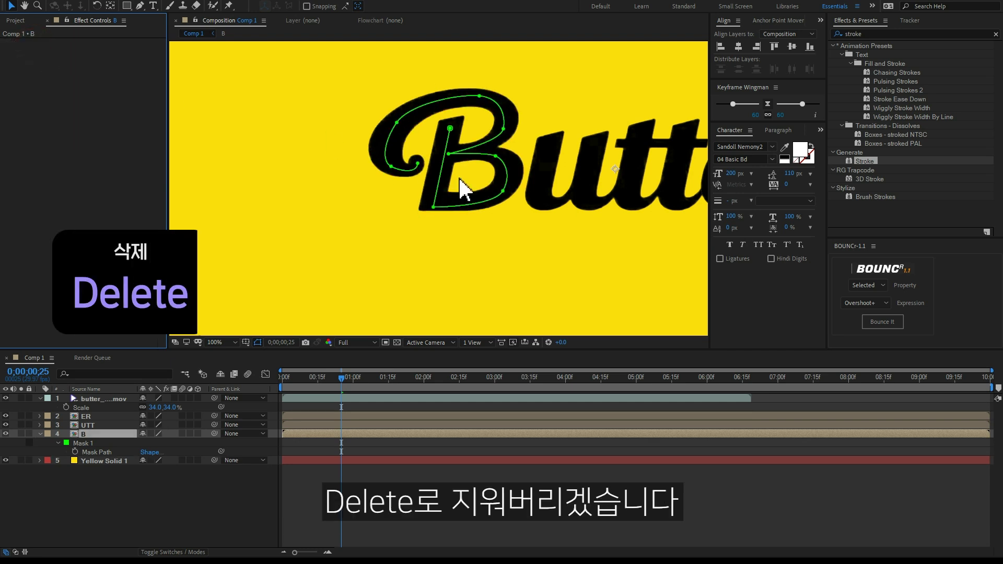
- Replace the B's old mask with a closed Pen mask around the lower body of the B
click(450, 128)
key(Delete)
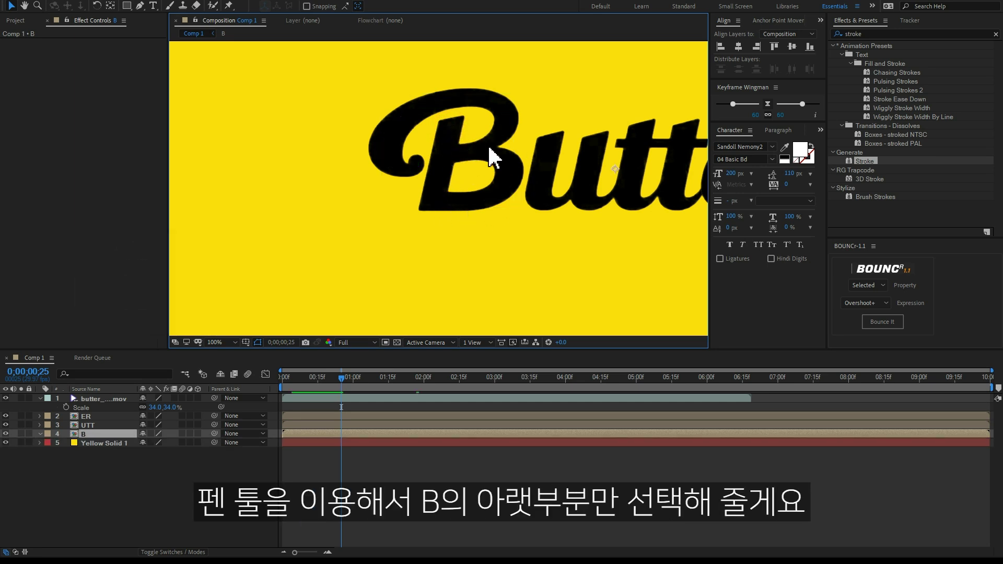
click(139, 6)
click(466, 111)
click(459, 142)
drag(521, 153, 537, 162)
click(527, 172)
click(512, 214)
click(414, 216)
click(436, 119)
click(466, 110)
- Duplicate the masked B layer and reshape the copy's mask over the B's top curl
click(217, 483)
click(113, 437)
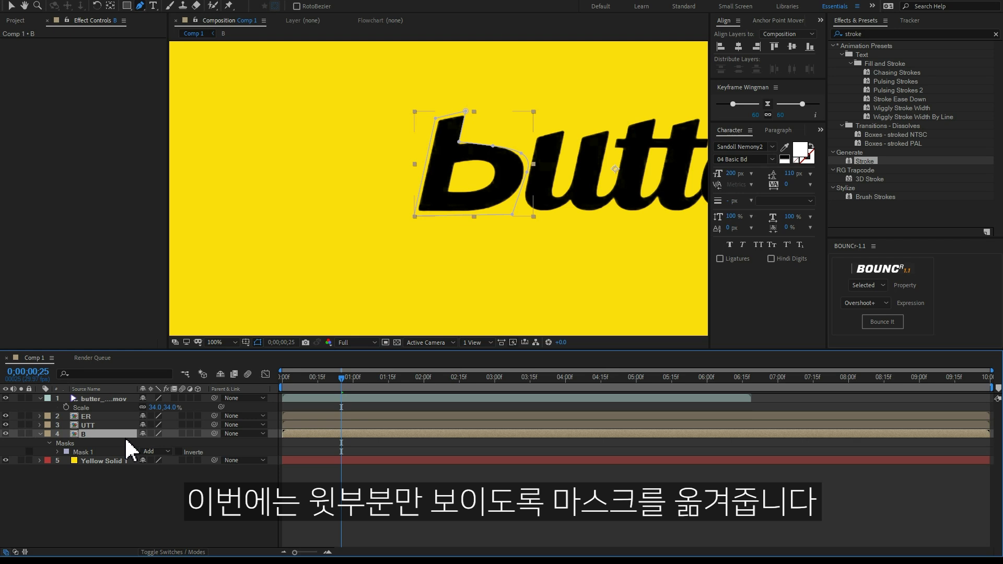
key(ctrl+d)
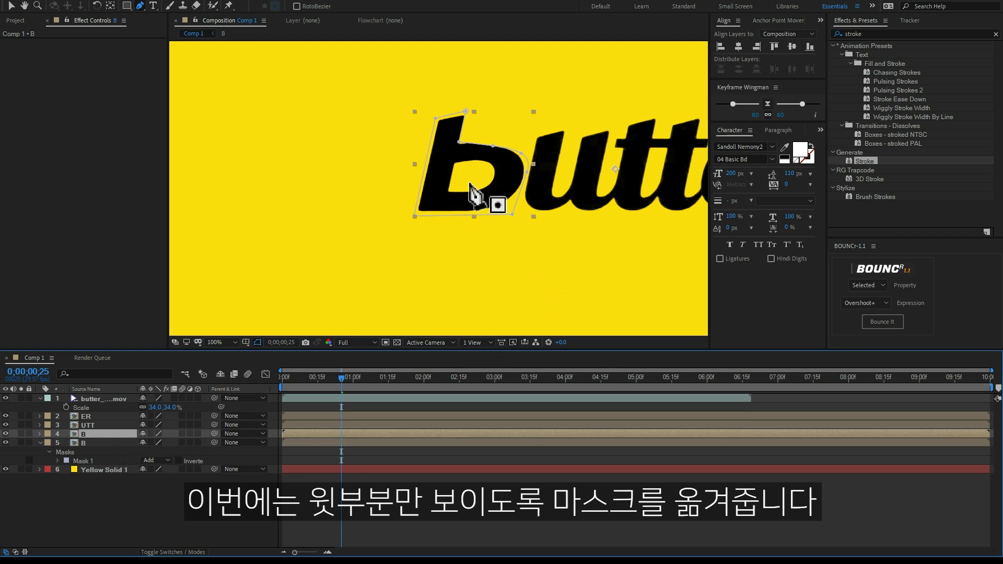
drag(514, 222, 376, 79)
drag(526, 172, 358, 139)
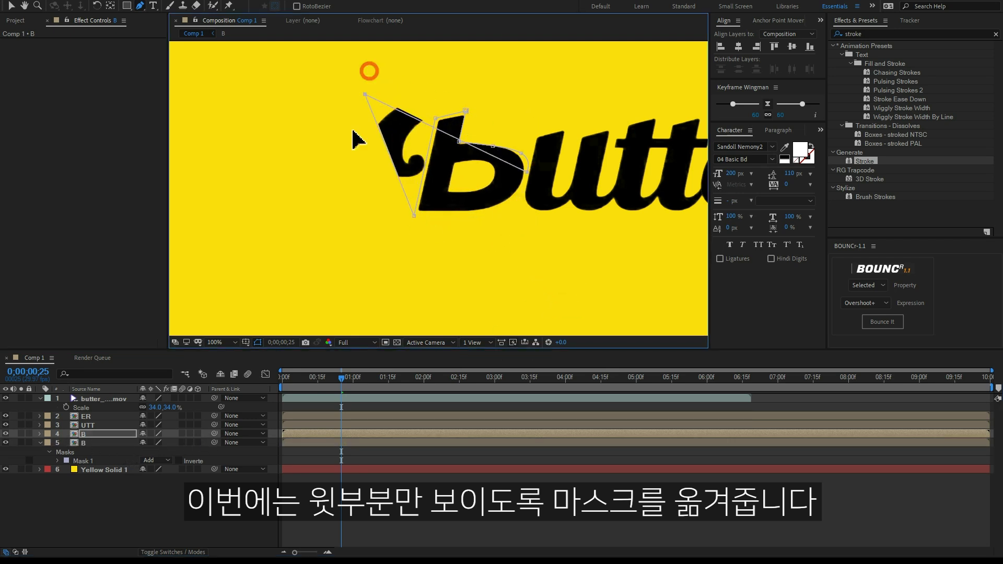
drag(525, 149, 543, 120)
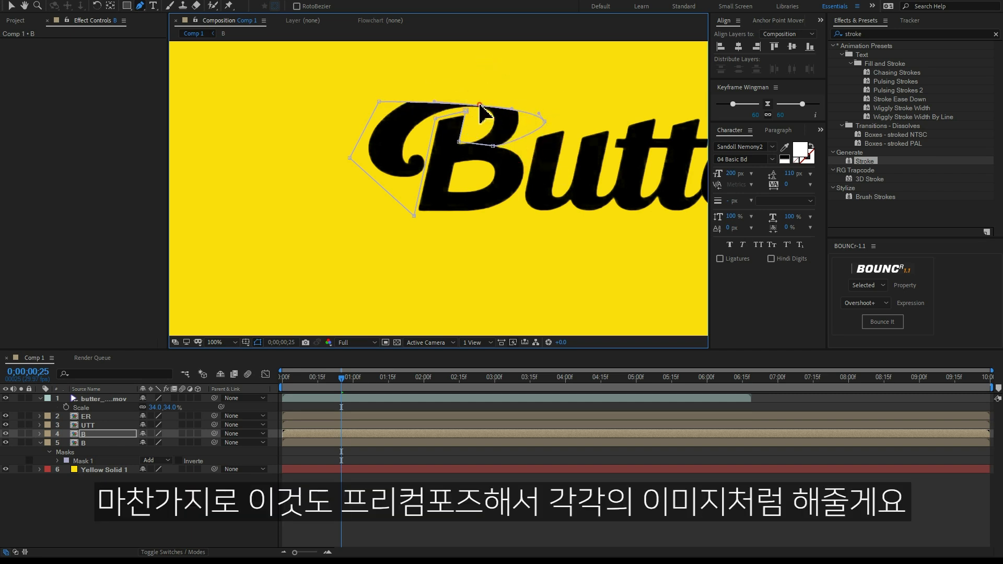
drag(501, 115, 496, 84)
- Check each B piece by toggling its visibility, then pre-compose the lower B layer
click(6, 442)
click(6, 442)
click(6, 434)
click(6, 434)
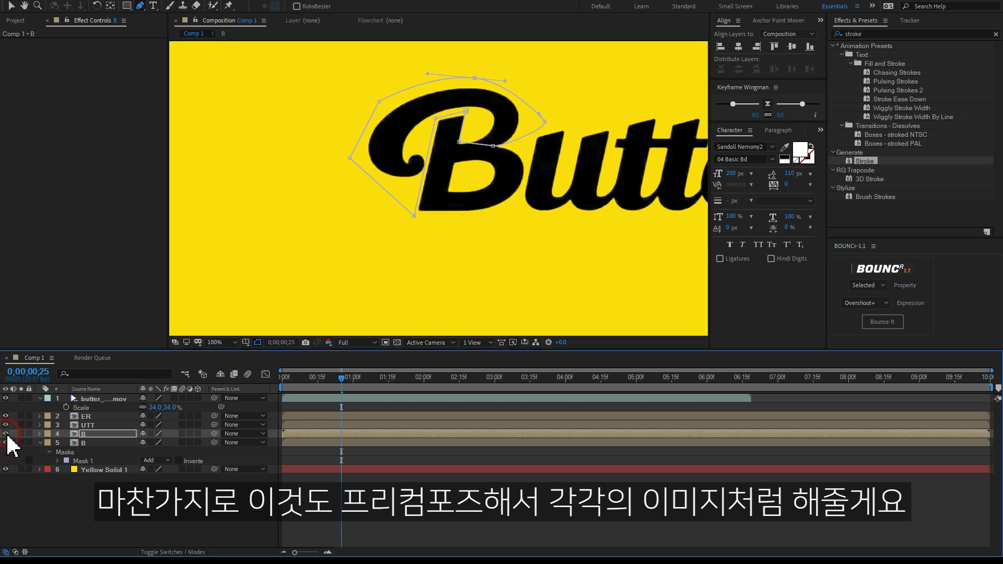
click(95, 442)
key(ctrl+shift+c)
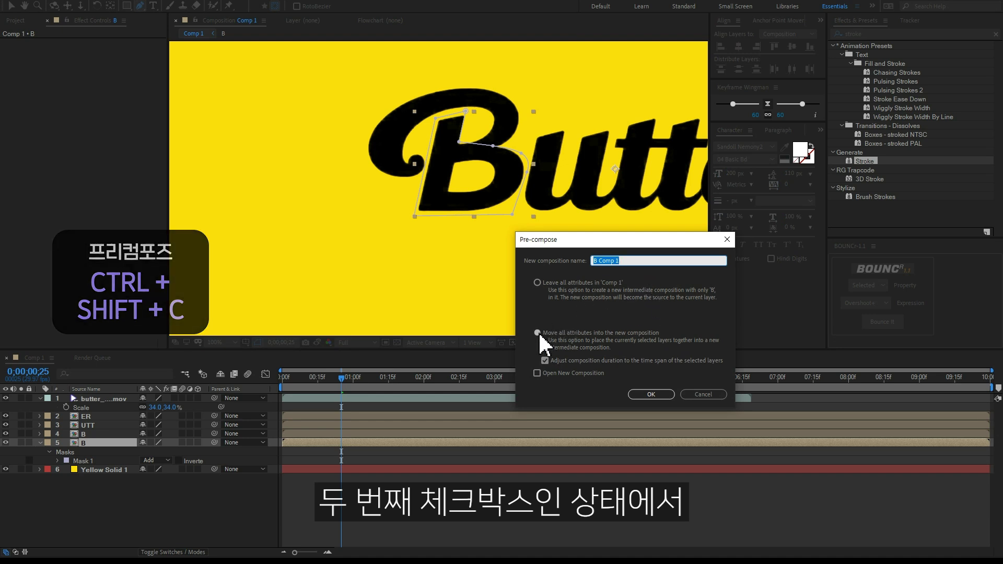
text(B1)
- Pre-compose the lower B as B1 and the top B piece as B2
click(651, 394)
click(97, 434)
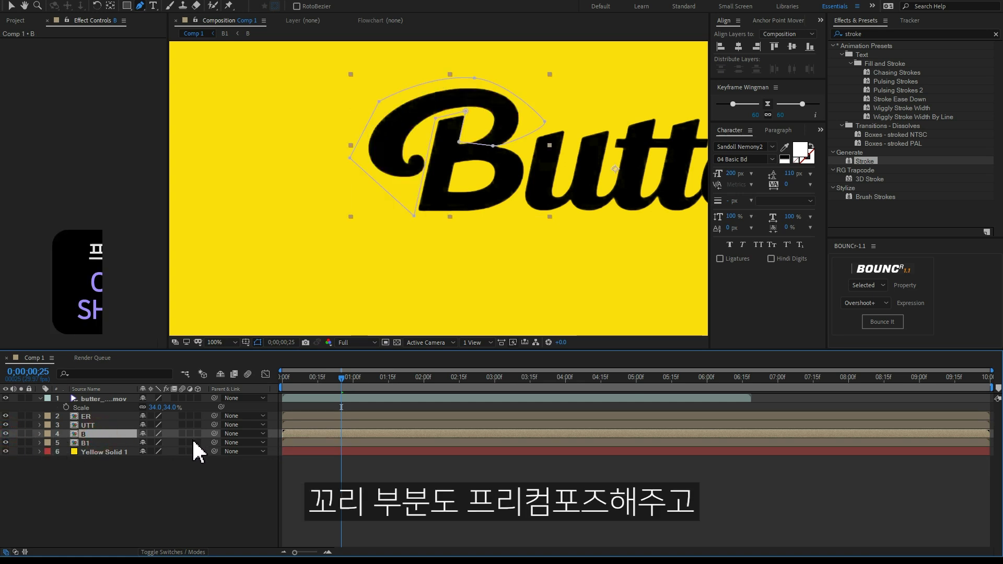
key(ctrl+shift+c)
text(B2)
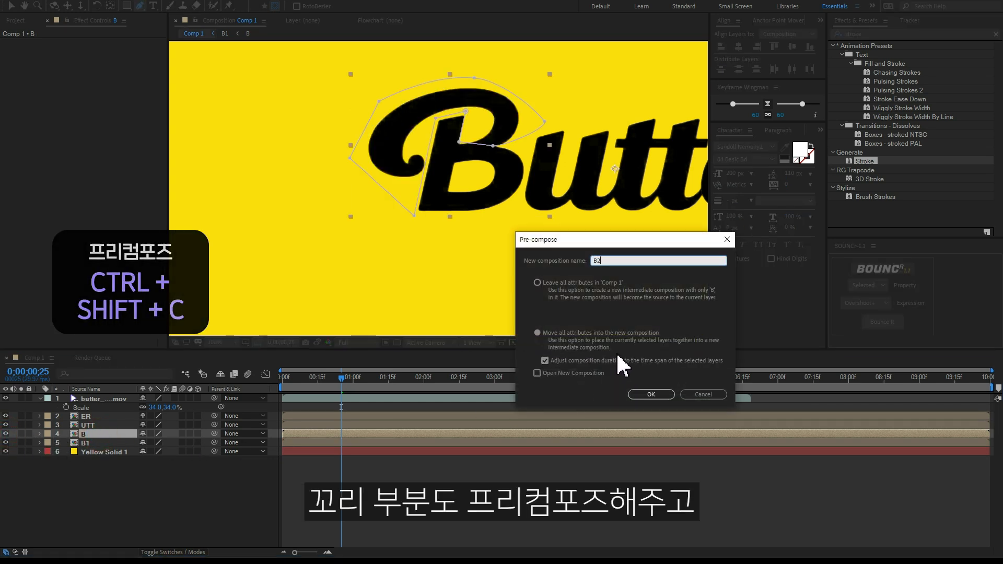
click(650, 396)
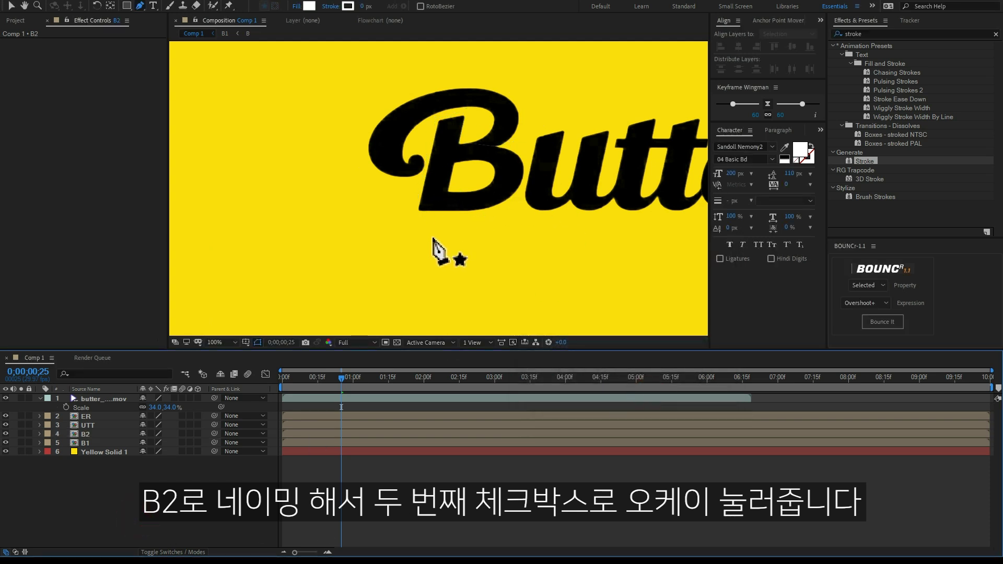
- Pan the view to show more of Butter and hide the B2 layer
key(h)
mouse_move(544, 179)
mouse_down()
mouse_move(441, 213)
mouse_move(475, 217)
mouse_up()
key(v)
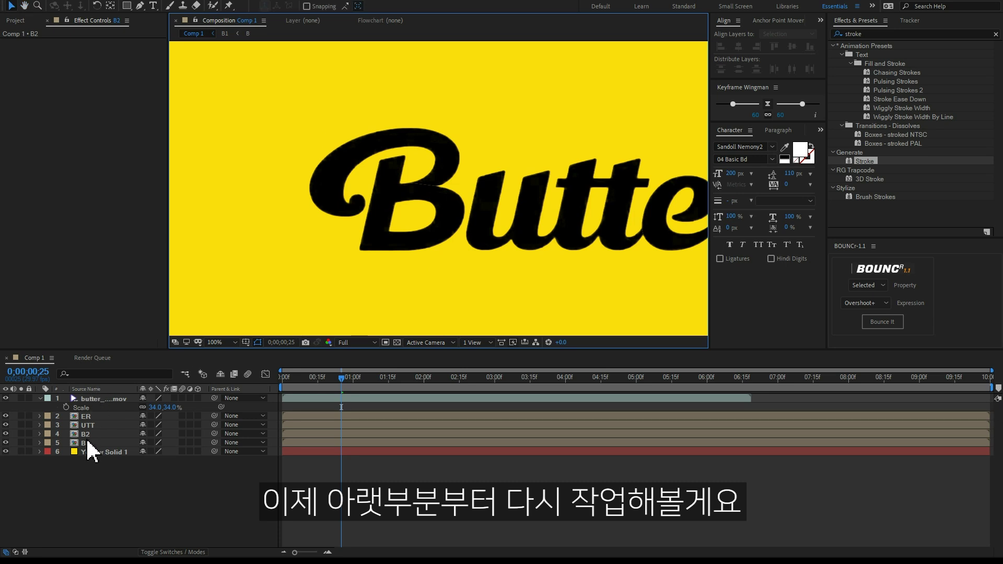
click(5, 434)
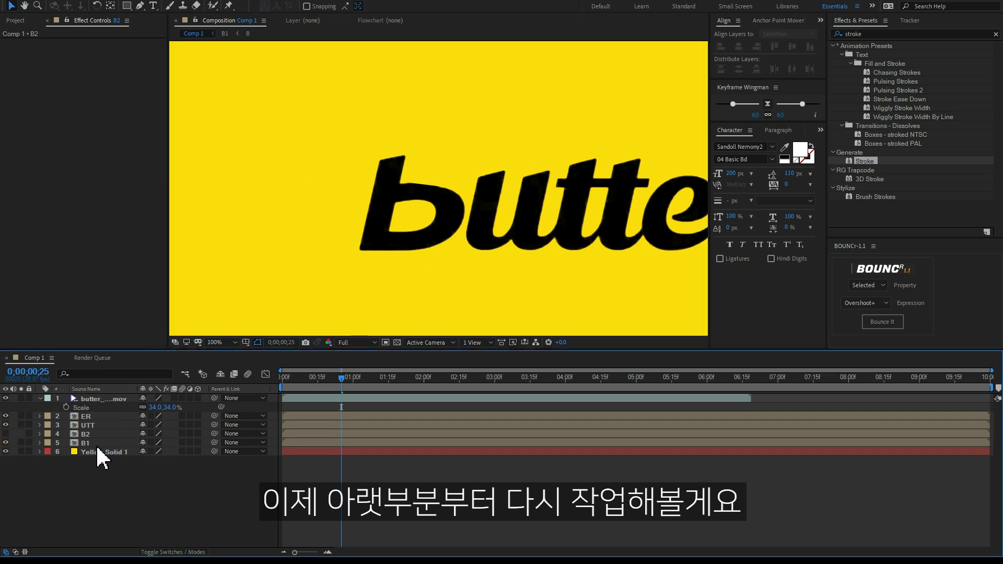
- Draw a Pen path down the b stem and around its bowl on B1, and apply Stroke
click(95, 442)
key(g)
click(392, 151)
click(372, 245)
mouse_move(437, 233)
mouse_down()
mouse_move(452, 212)
mouse_move(437, 193)
mouse_move(376, 195)
mouse_up()
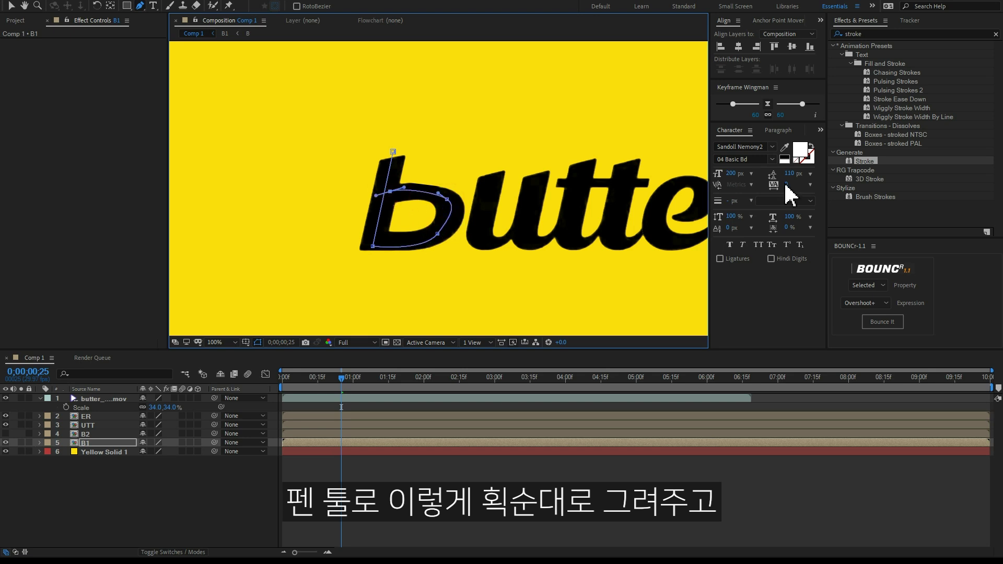
double_click(861, 159)
key(v)
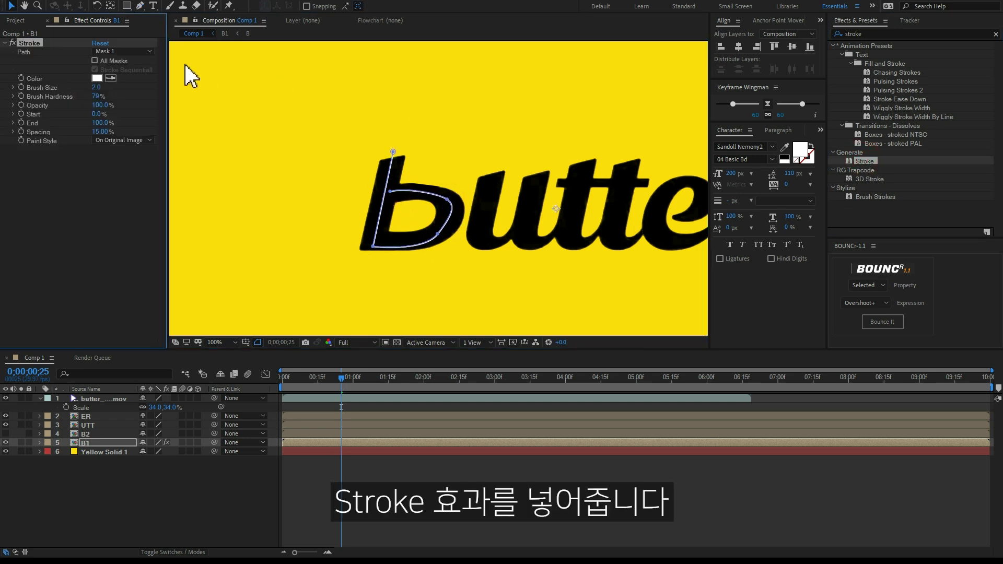
- Set the Stroke brush size to 32.8 and Paint Style to Reveal Original Image
drag(99, 91, 195, 102)
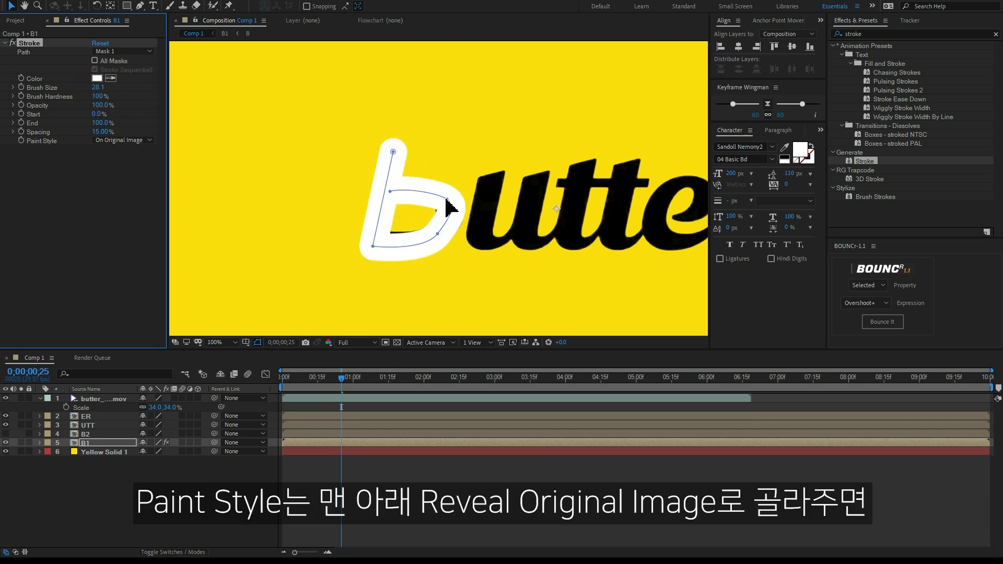
drag(372, 246, 372, 242)
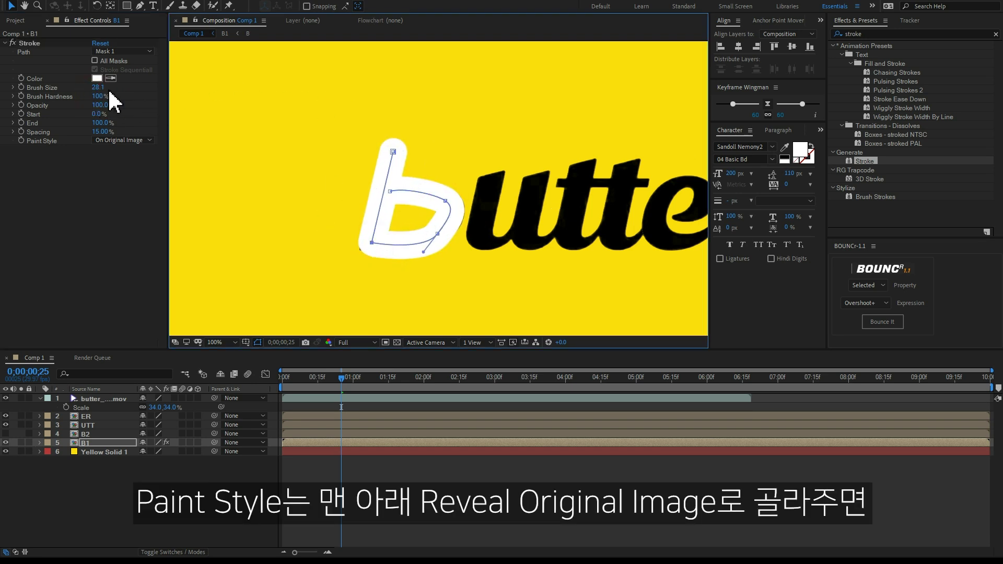
drag(98, 87, 120, 88)
click(122, 140)
click(135, 175)
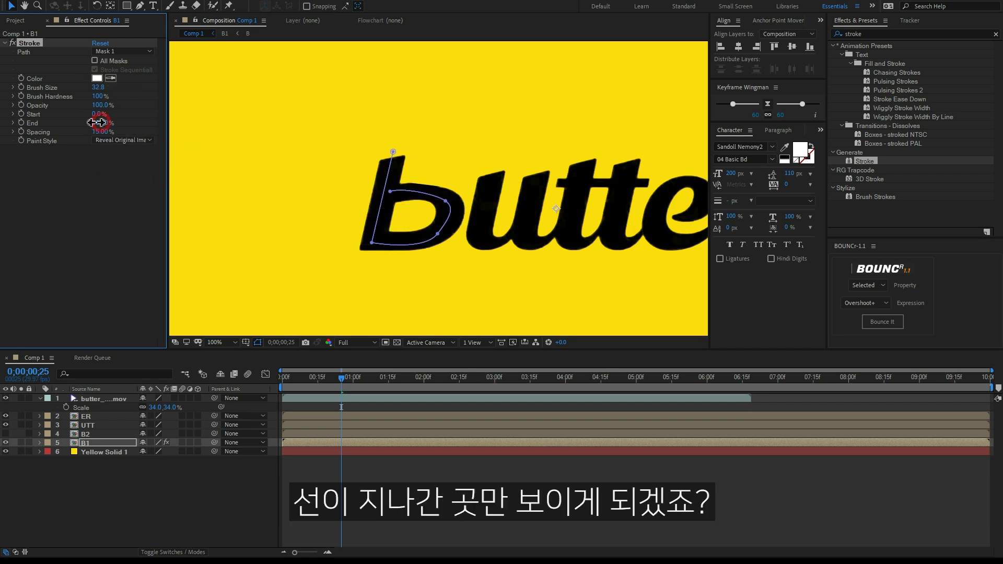
- Test the reveal, refine the path's points, and set End to 0% at 0;00
drag(99, 122, 221, 156)
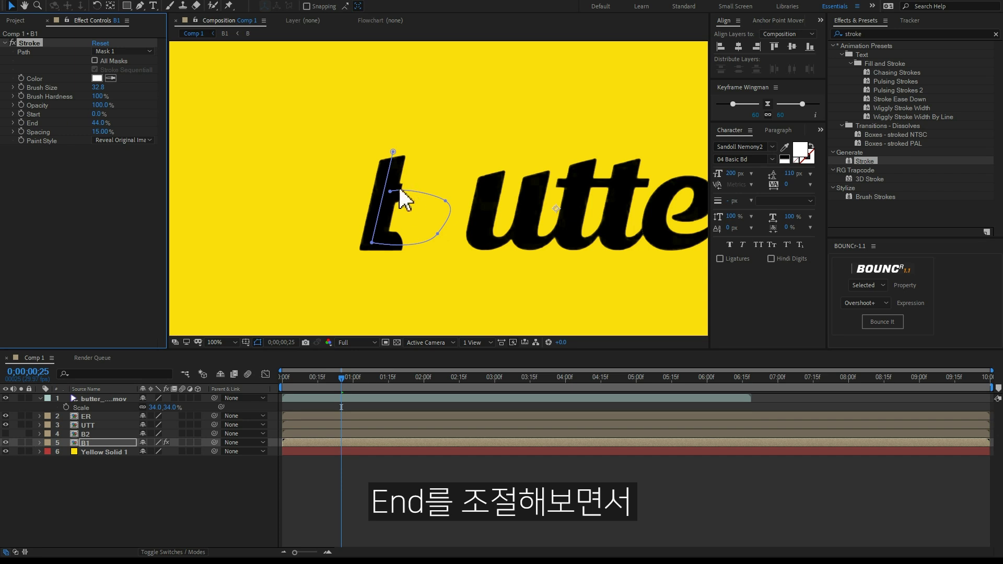
click(391, 151)
drag(372, 243, 370, 242)
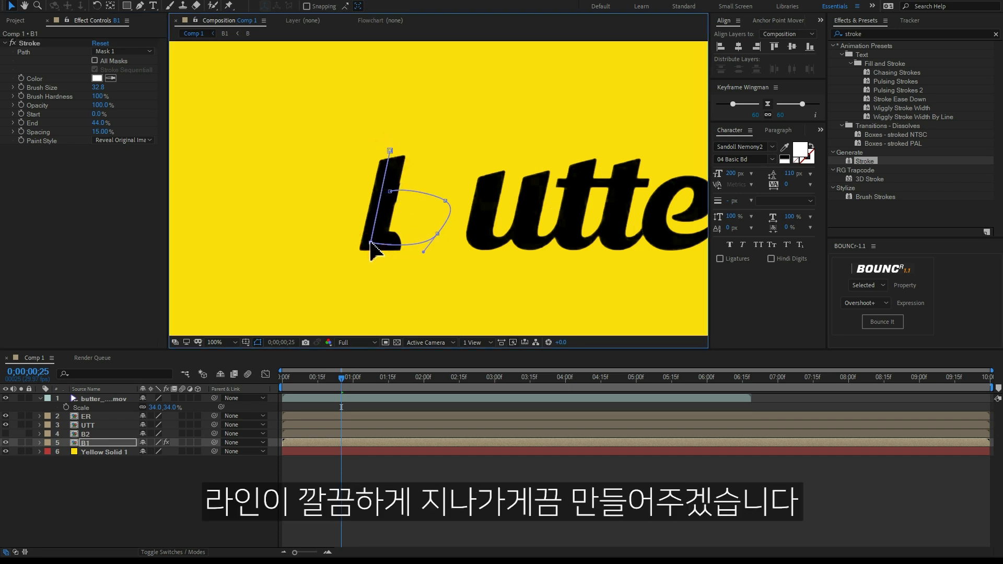
drag(101, 123, 132, 119)
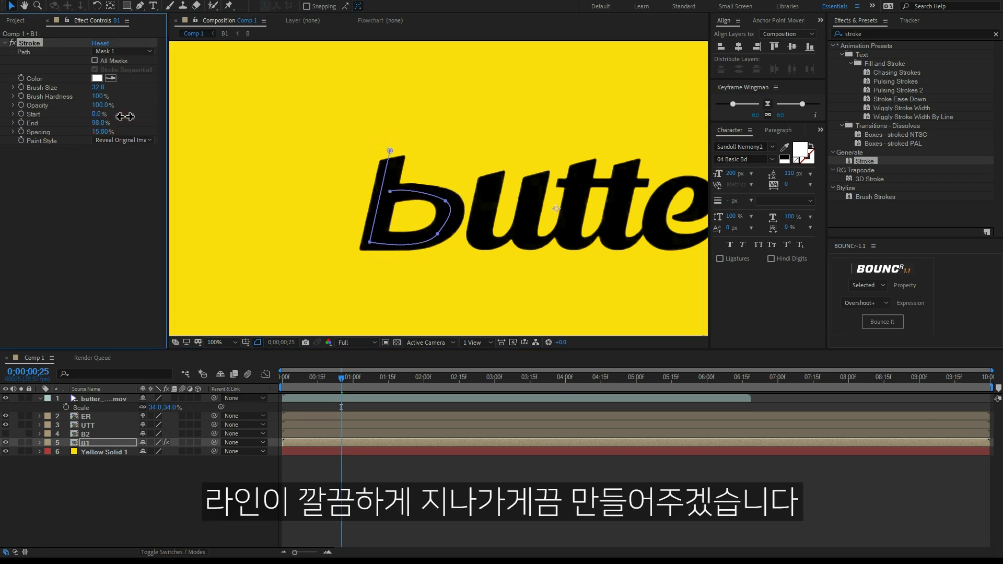
scroll(569, 154, down, 2)
scroll(569, 154, right, 2)
scroll(619, 96, up, 1)
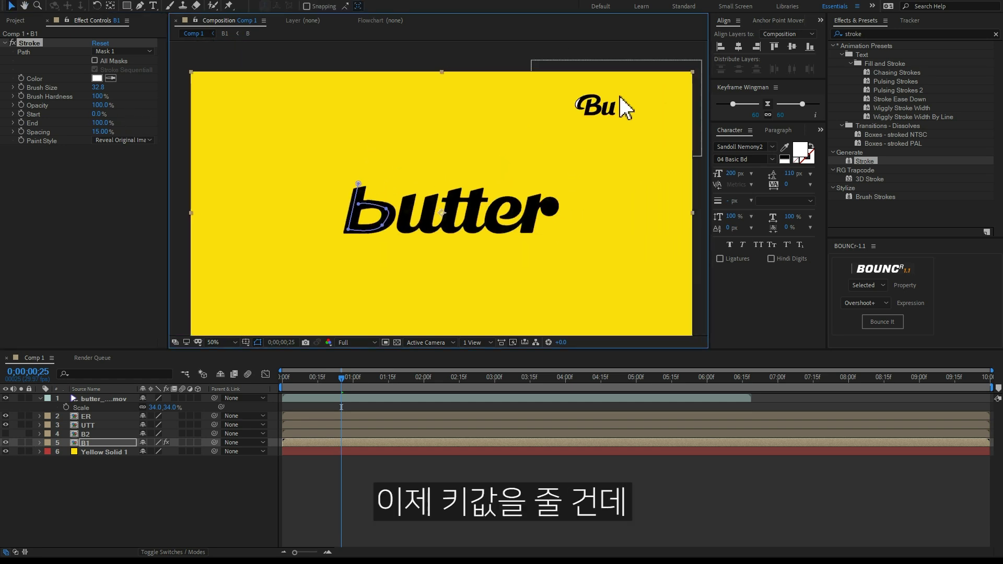
click(286, 378)
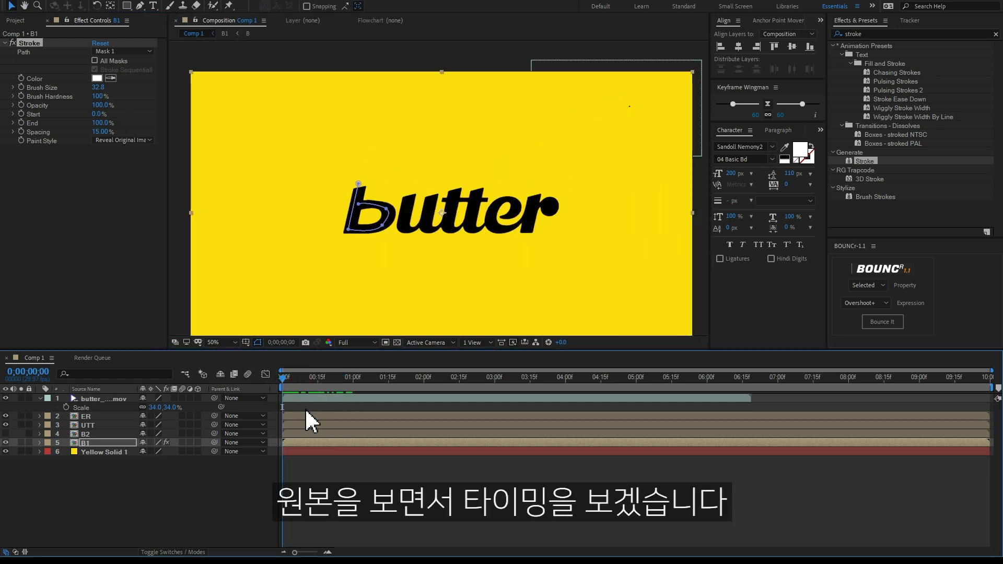
click(101, 123)
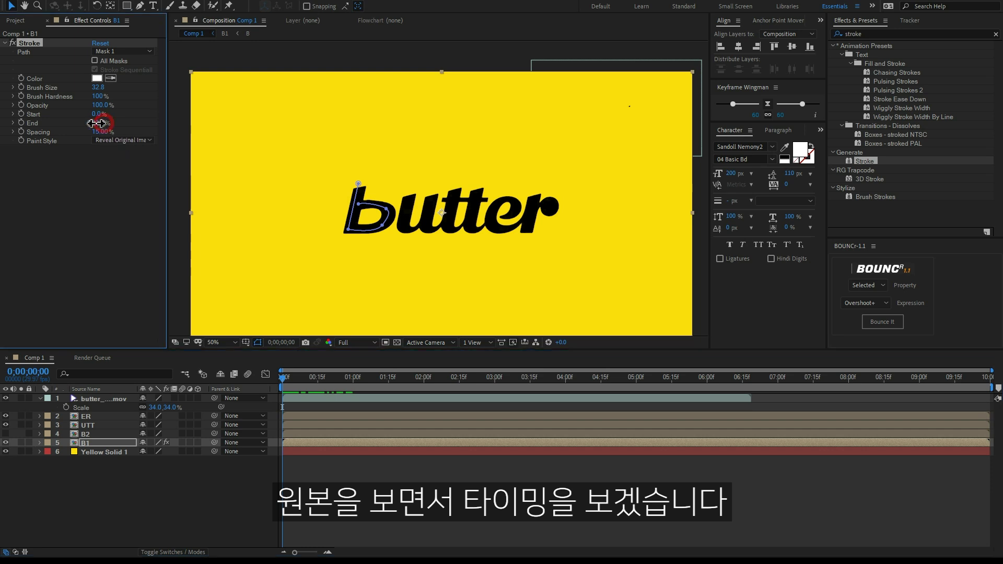
drag(101, 123, 16, 123)
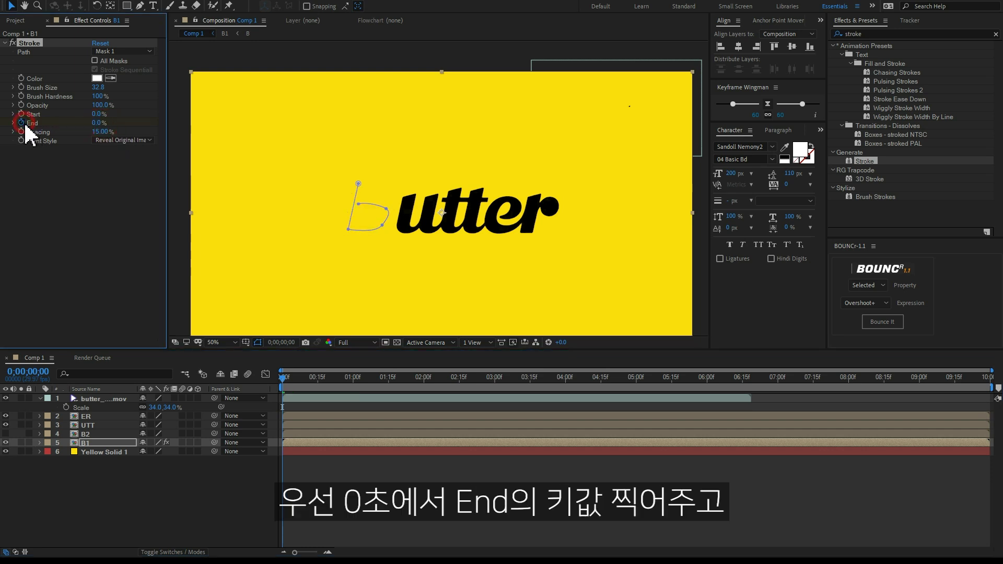
- Keyframe B1's Stroke End at 0% on frame 0 and 100% on frame 14
click(320, 440)
key(u)
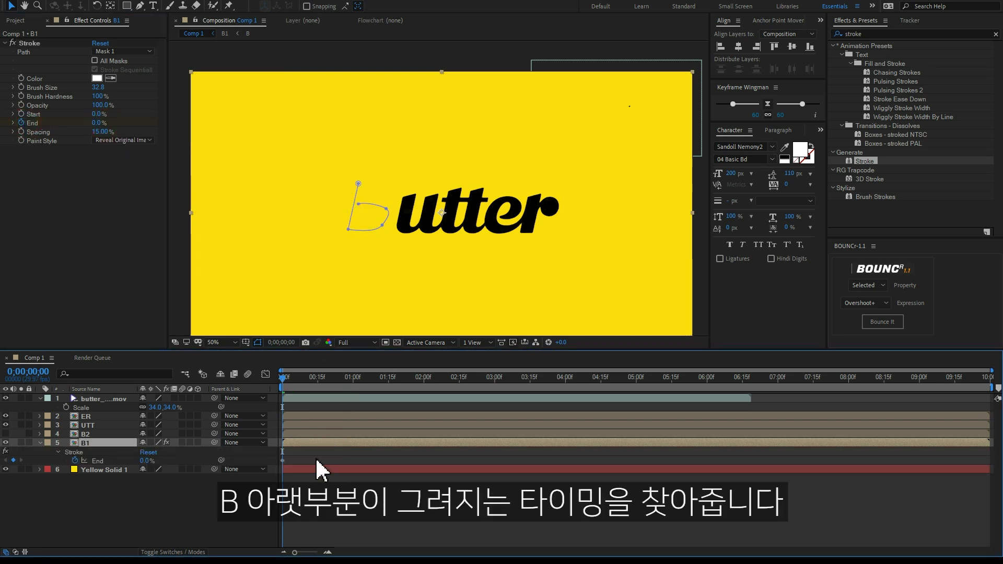
key(=)
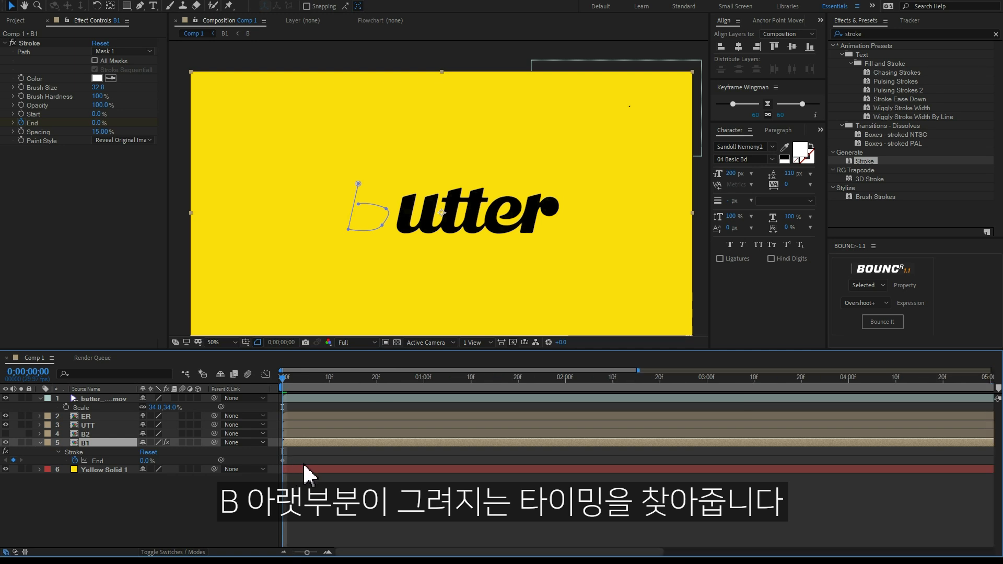
drag(283, 376, 413, 386)
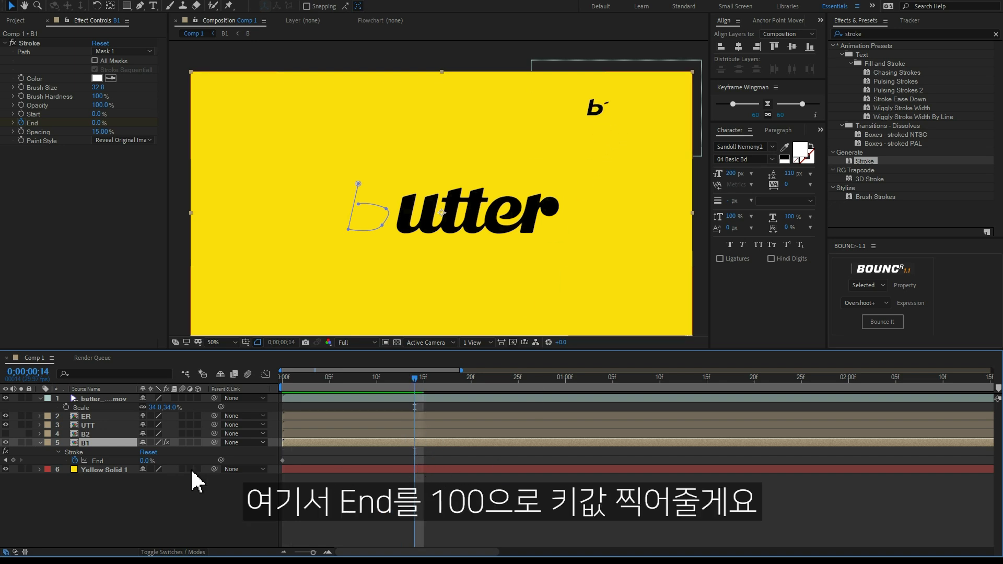
drag(147, 459, 235, 462)
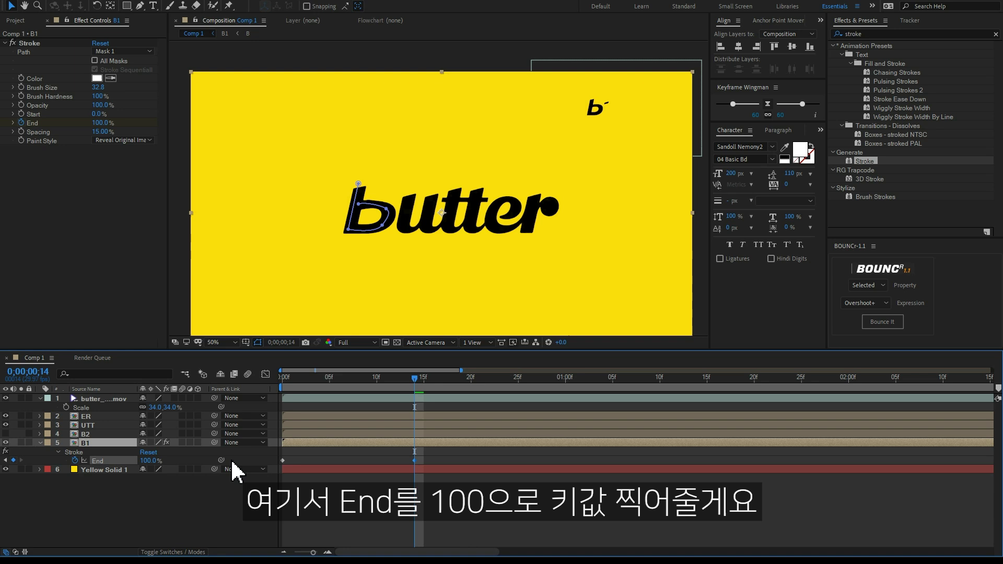
click(503, 502)
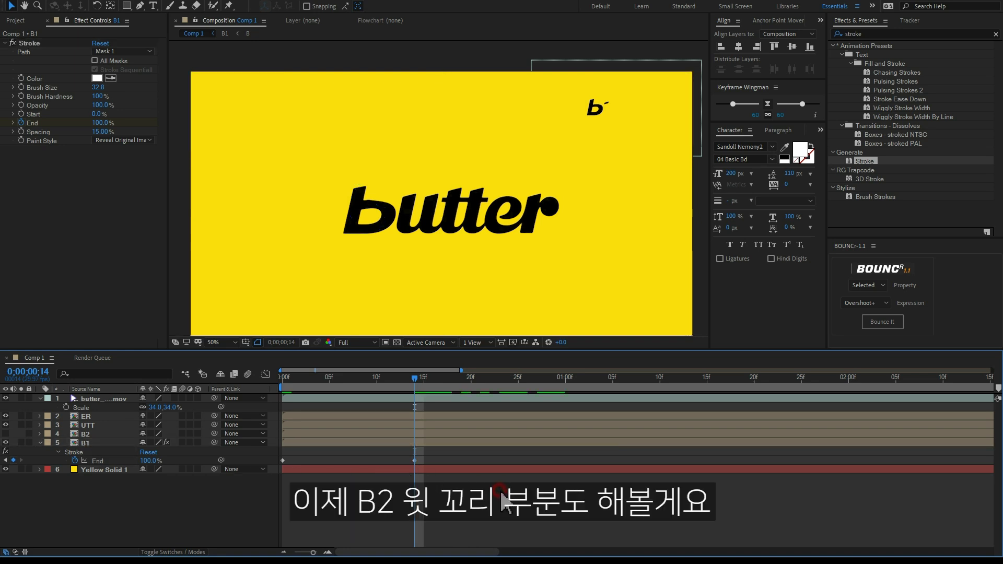
click(85, 434)
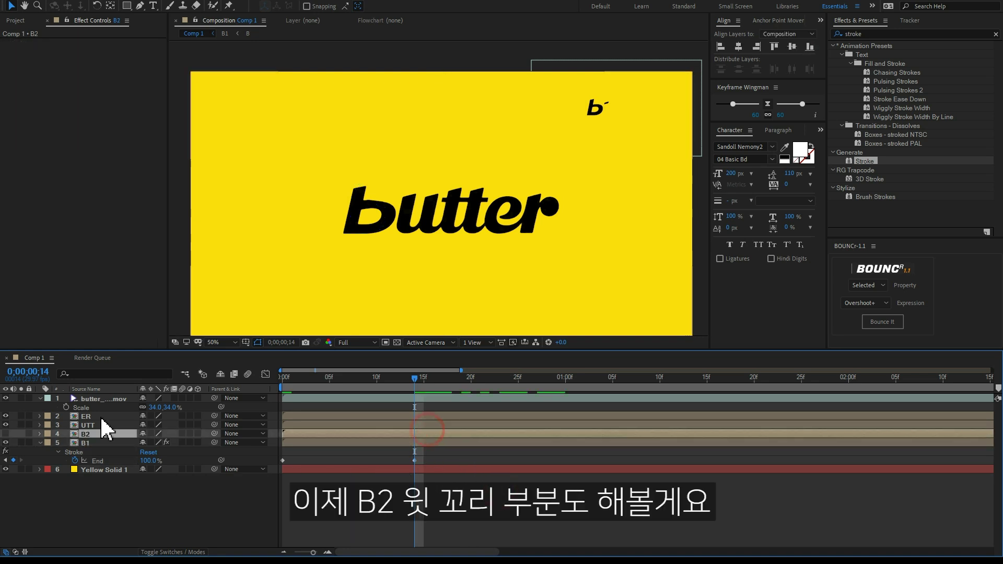
- Unhide B2 and trace a Pen path along the B's upper loop and tail
click(5, 434)
scroll(359, 206, up, 1)
scroll(358, 206, up, 1)
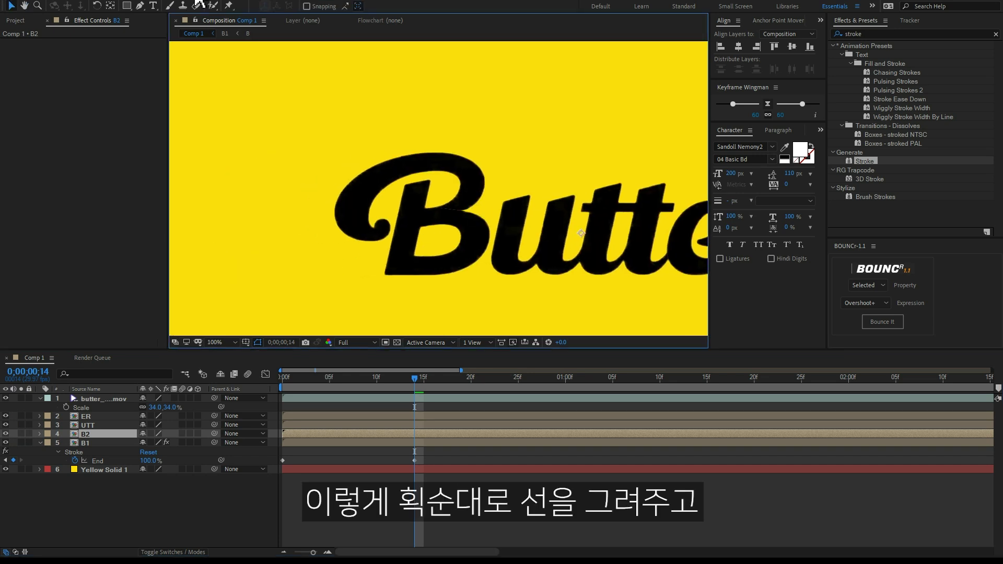
click(140, 5)
click(434, 213)
click(472, 185)
click(440, 159)
click(359, 188)
click(340, 212)
click(347, 220)
click(355, 231)
click(378, 237)
click(386, 221)
- Apply Stroke with brush size 36.9, hardness 100%, Reveal Original Image, and End keyed at 0%
double_click(865, 162)
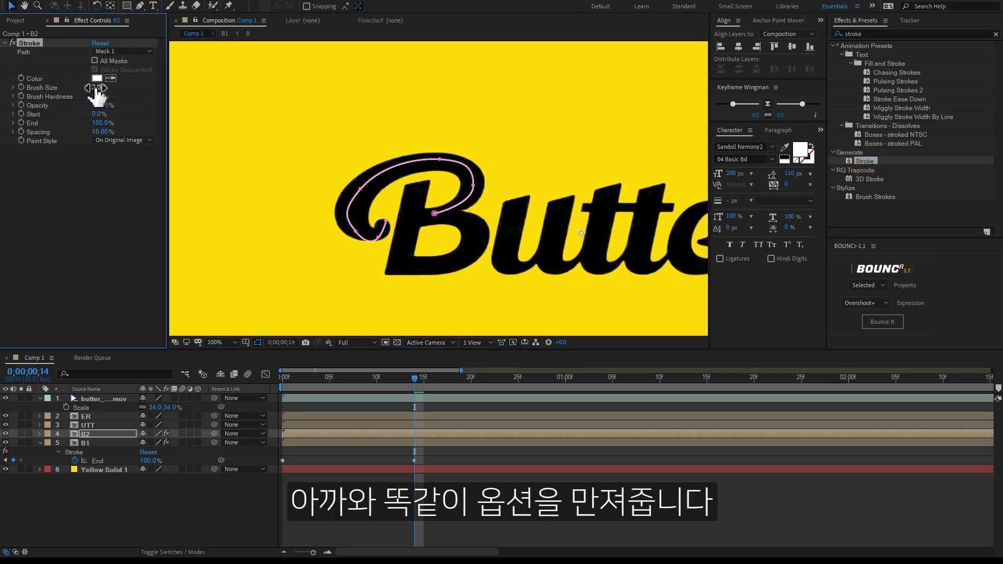
drag(97, 88, 230, 92)
click(374, 242)
click(349, 209)
drag(98, 88, 136, 89)
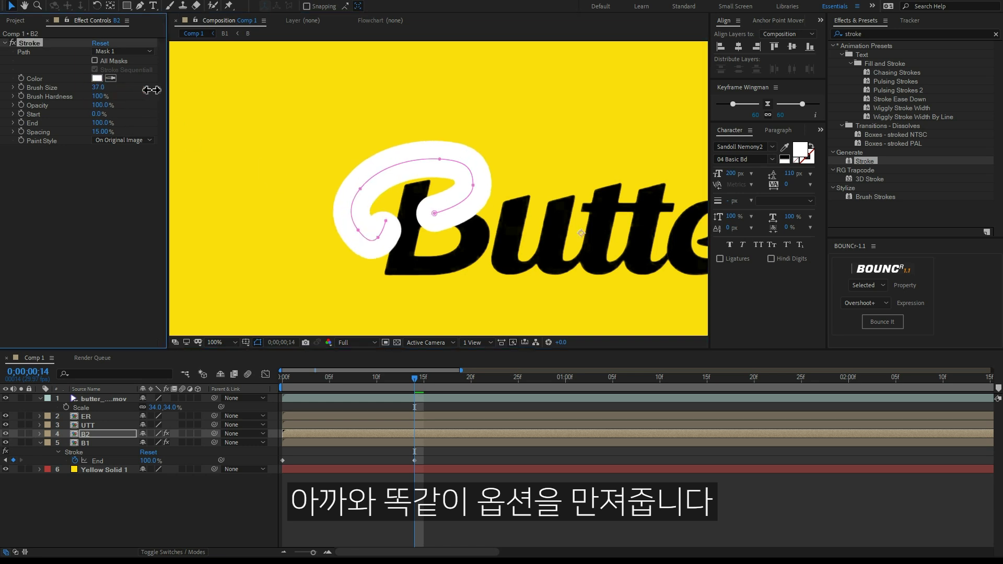
drag(99, 123, 100, 118)
click(123, 140)
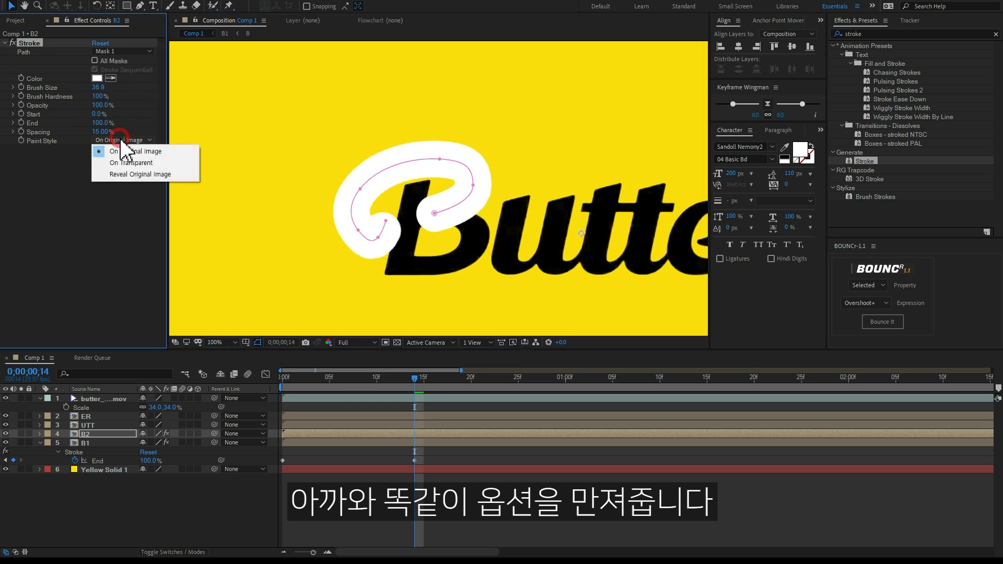
click(133, 170)
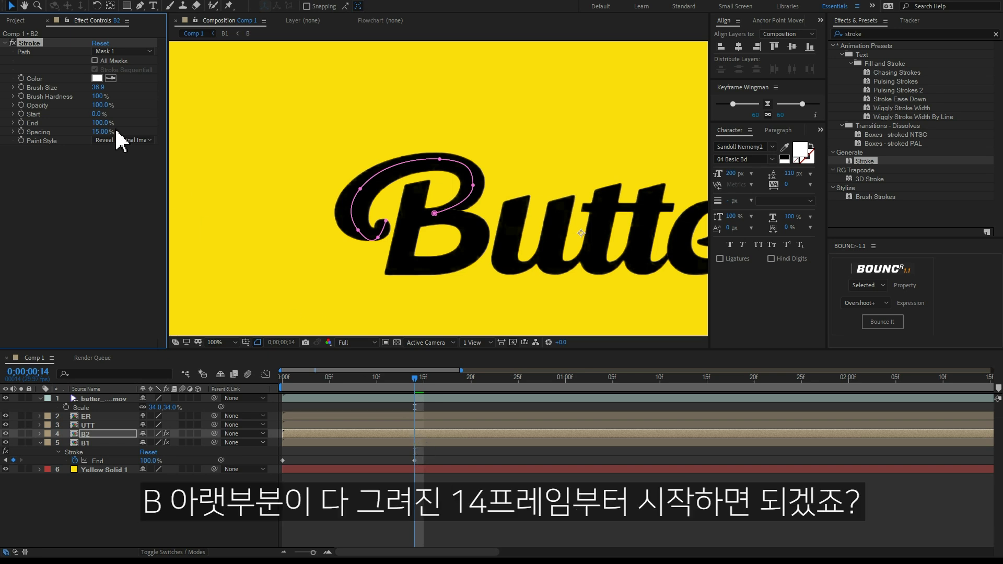
drag(104, 122, 23, 137)
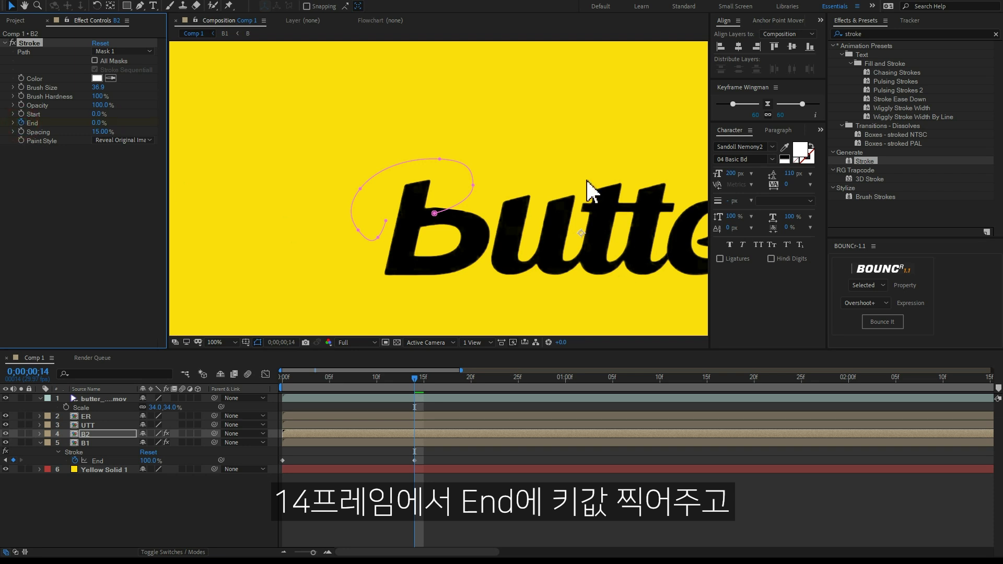
- Key B2's Stroke End at 100% on frame 27 and preview the full B writing on
scroll(589, 188, down, 1)
scroll(611, 167, down, 1)
drag(418, 378, 542, 387)
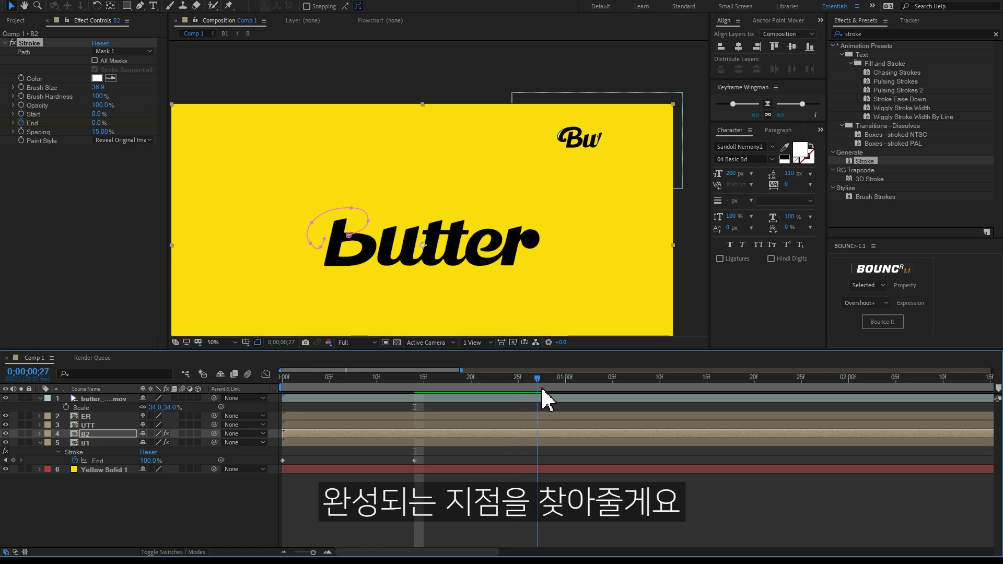
drag(543, 399, 540, 418)
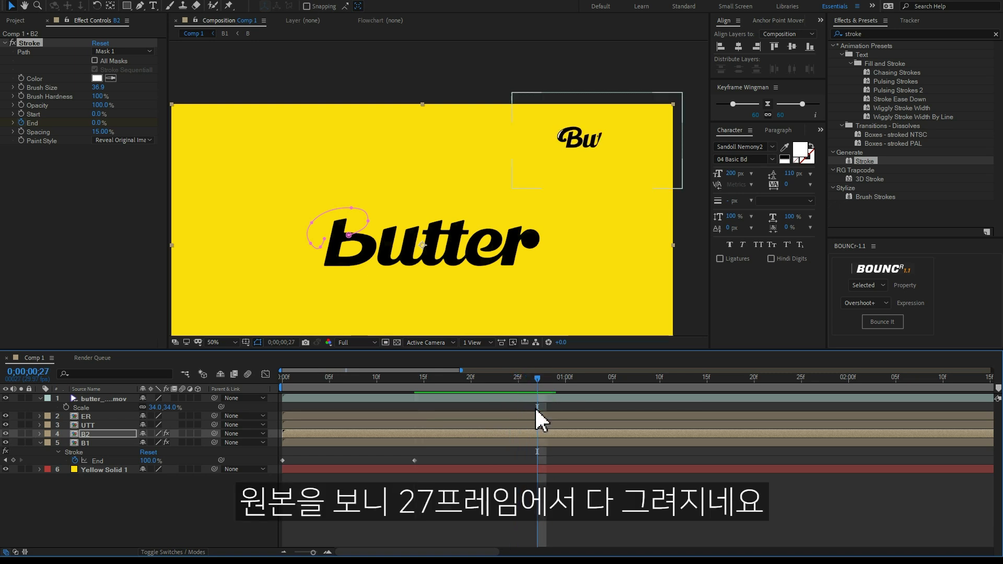
drag(99, 123, 218, 122)
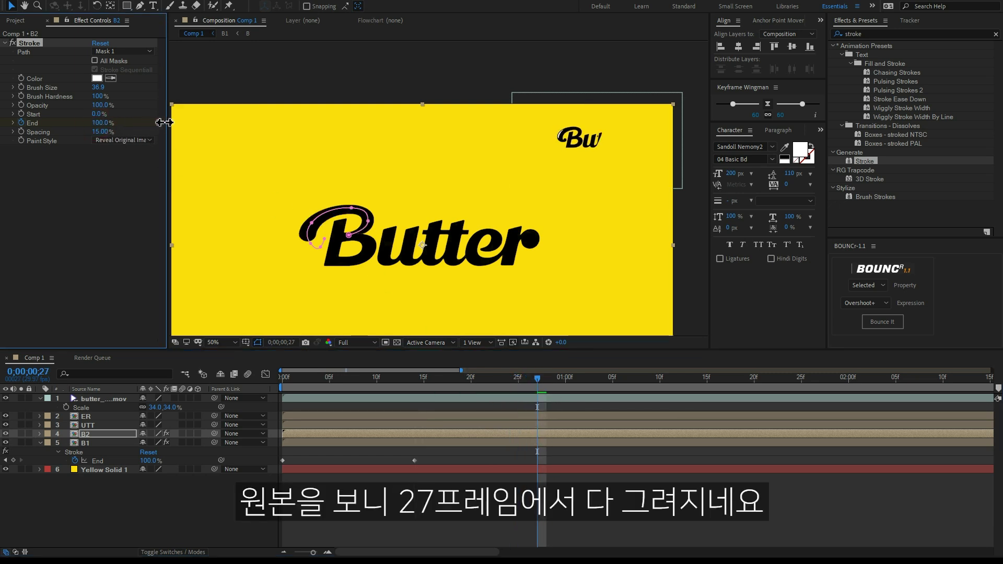
click(597, 509)
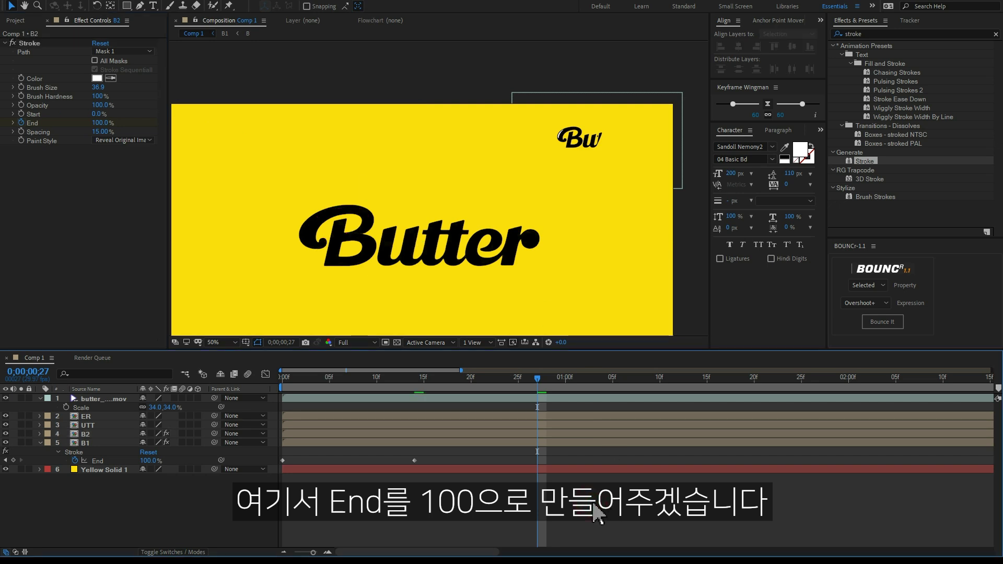
key(space)
click(595, 488)
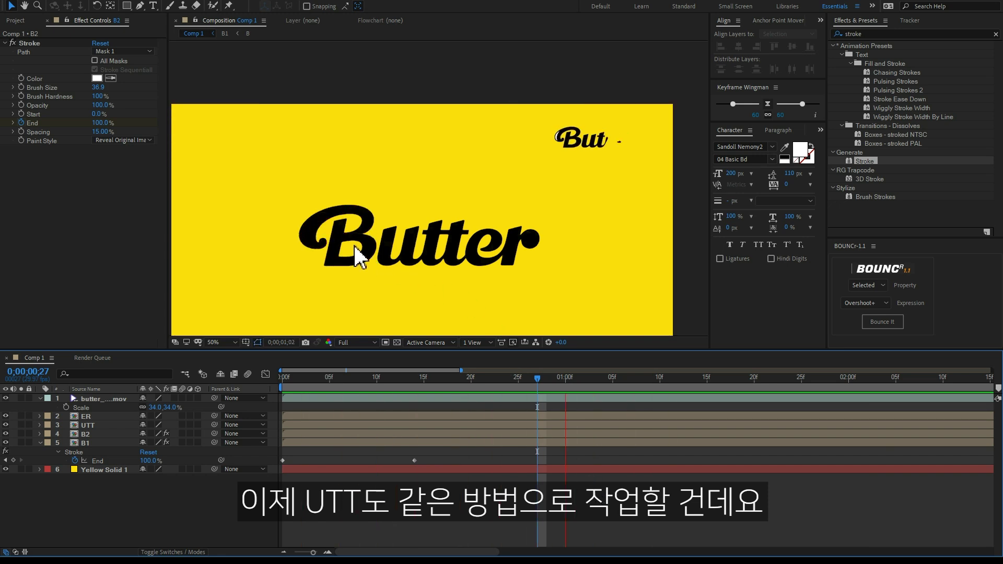
- Check the partly drawn B at frame 20, then start a Pen path down the u on UTT
drag(536, 377, 414, 375)
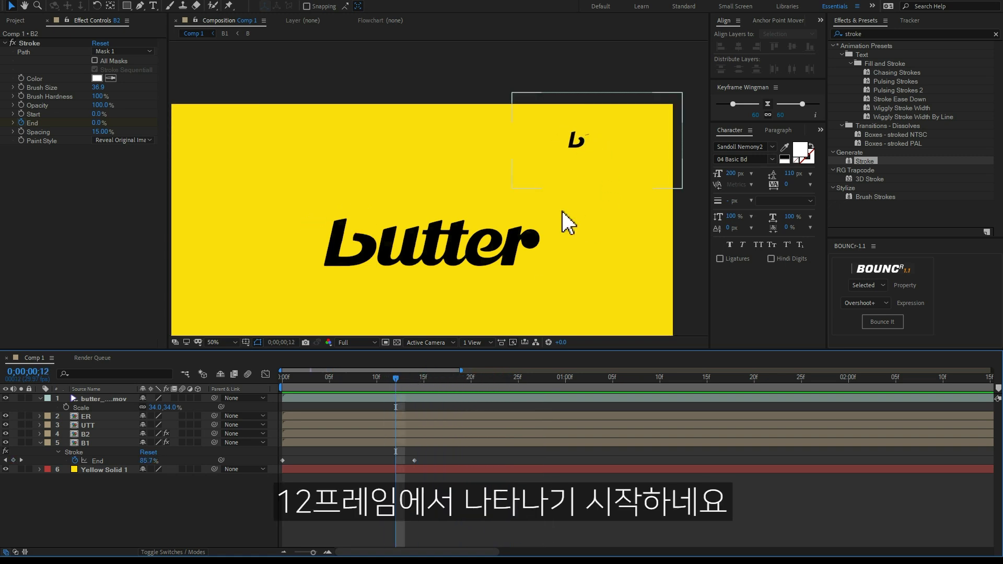
click(96, 425)
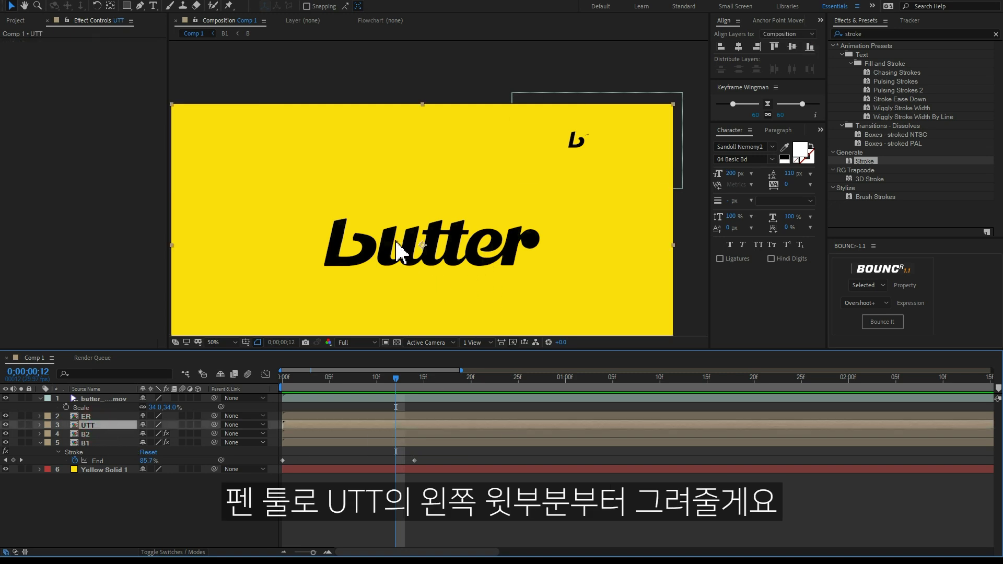
scroll(397, 253, up, 1)
key(g)
click(361, 156)
drag(349, 237, 363, 241)
- Set UTT's Mask 1 colour to bright green
click(40, 425)
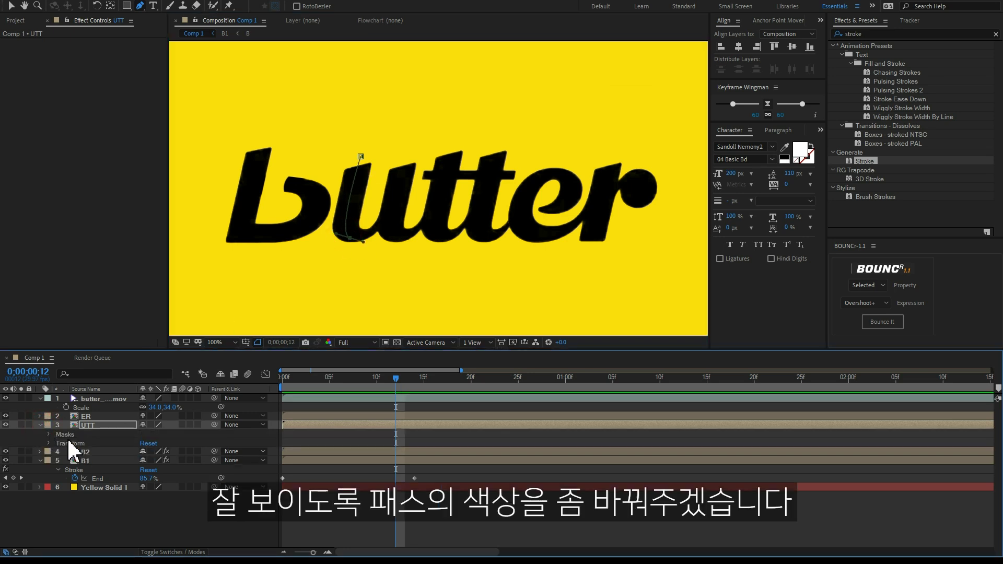
click(51, 435)
click(67, 443)
click(765, 224)
click(884, 217)
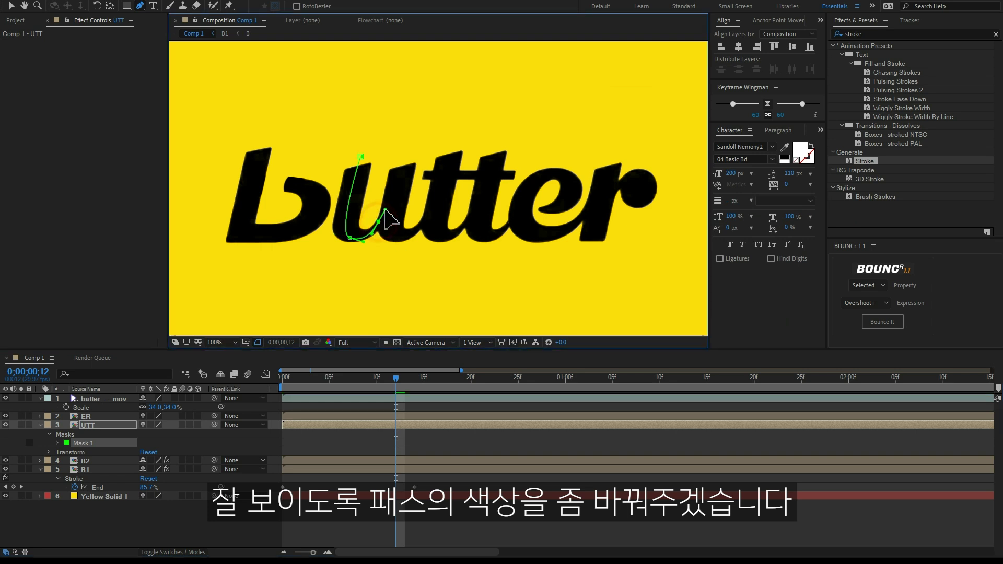
- Extend the path through the u and both t's and apply the Stroke effect
click(406, 163)
click(394, 240)
click(412, 233)
click(448, 149)
click(452, 174)
click(444, 238)
drag(481, 177, 497, 140)
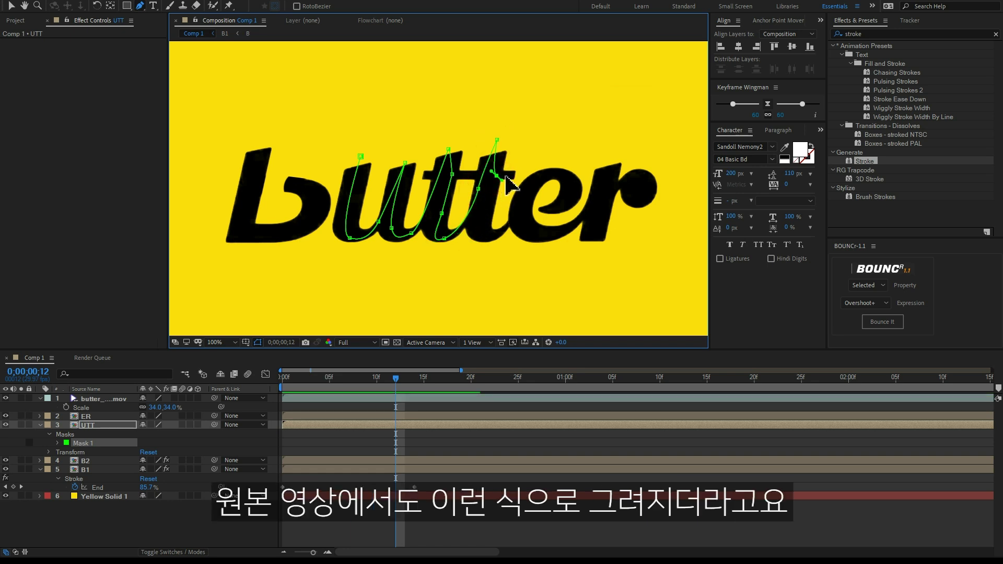
drag(492, 199, 488, 212)
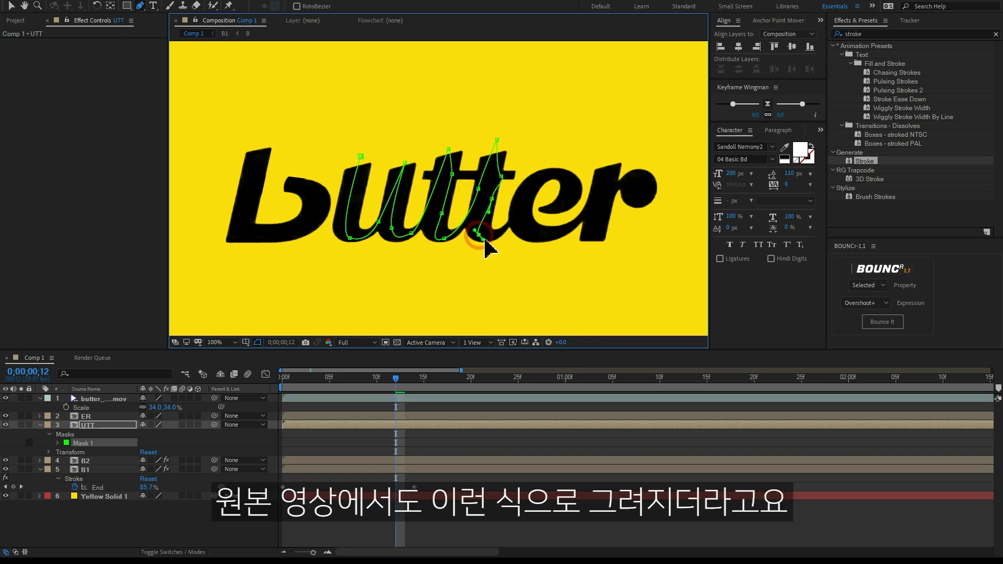
click(518, 214)
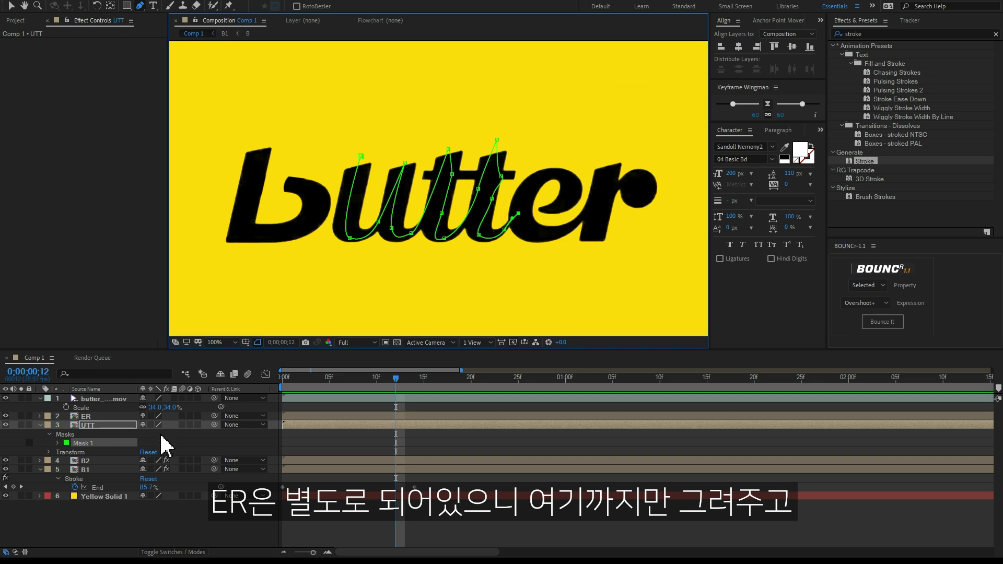
double_click(866, 162)
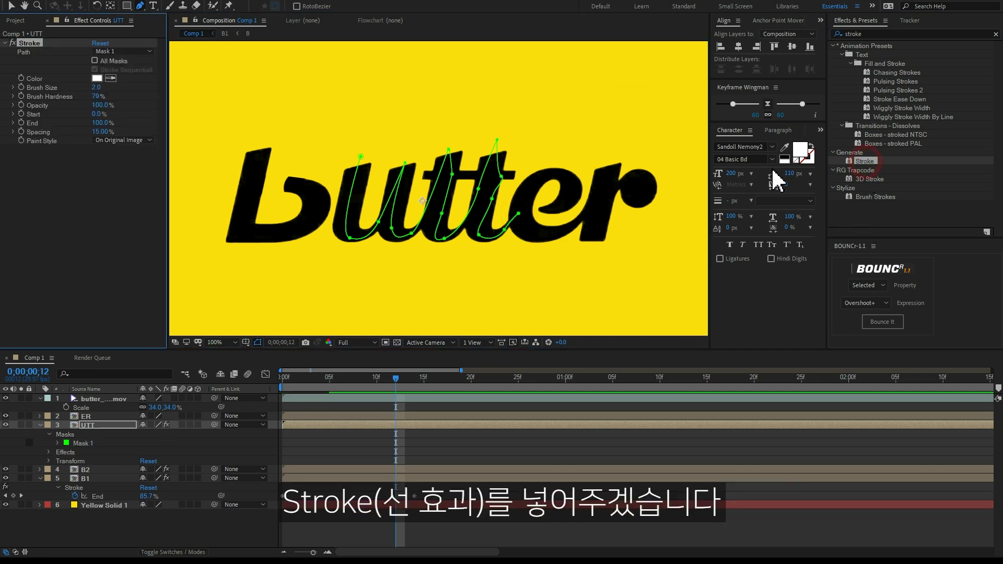
- Set UTT's Stroke to hardness 100%, brush size 32.5, and Reveal Original Image
drag(99, 94, 181, 95)
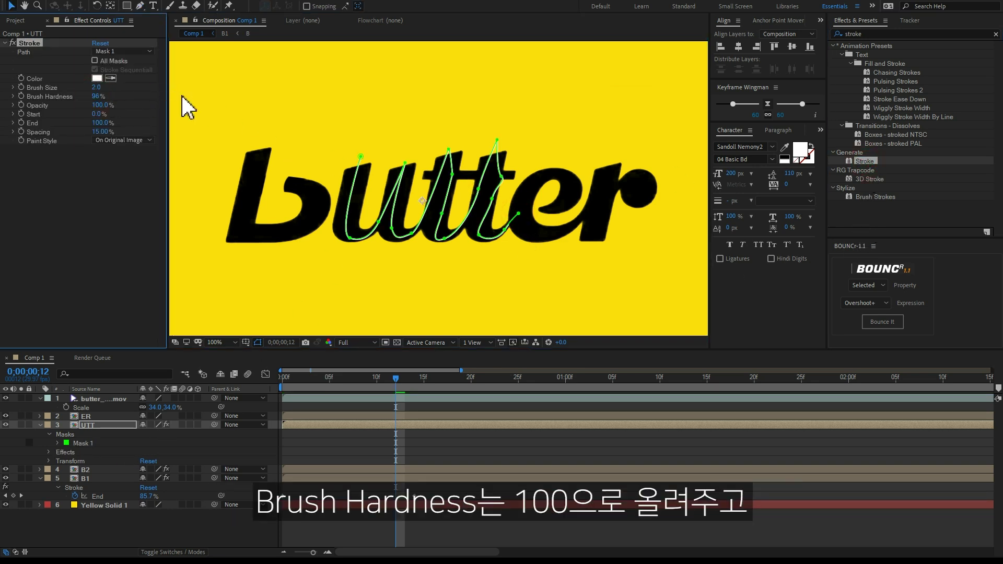
drag(94, 88, 255, 91)
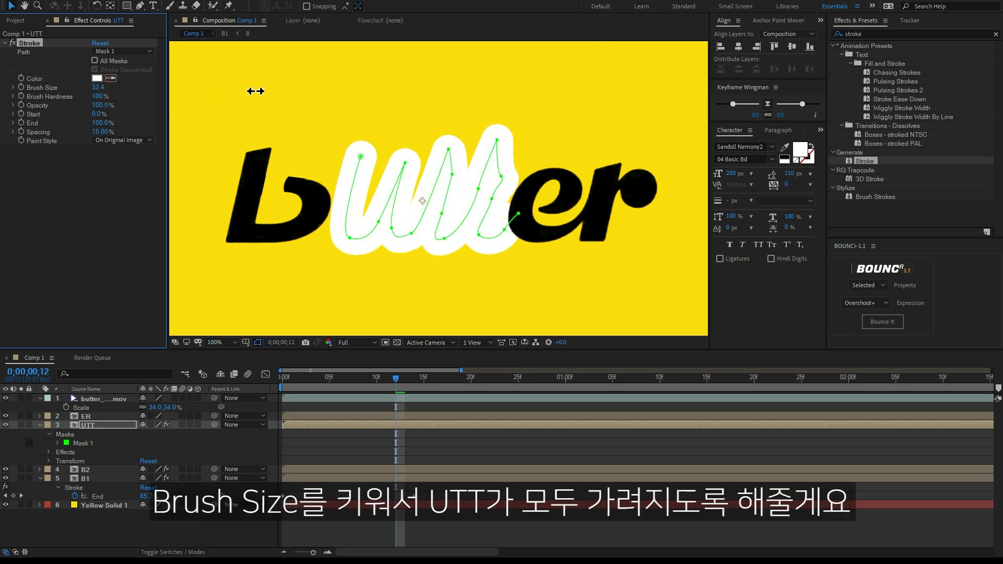
click(130, 140)
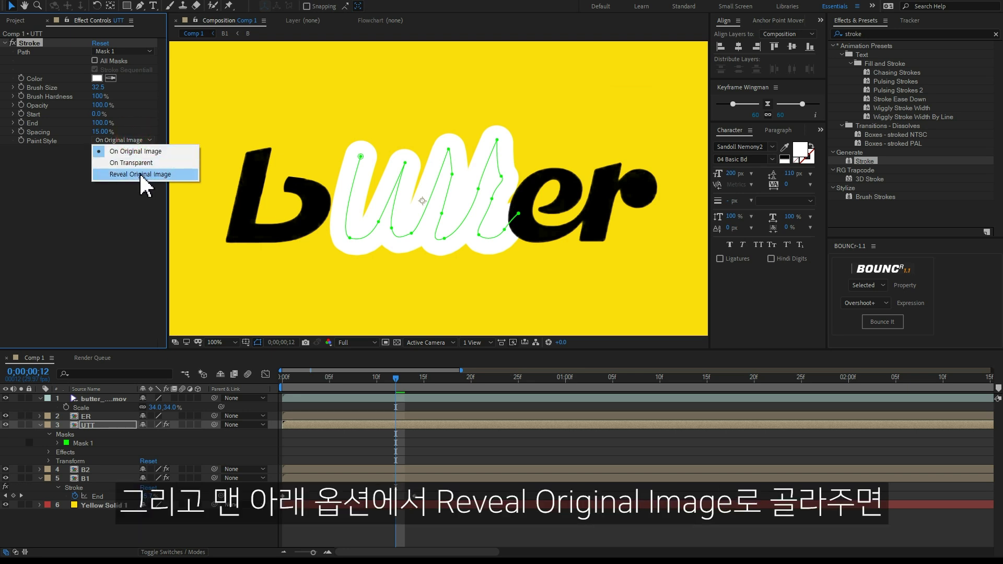
click(140, 174)
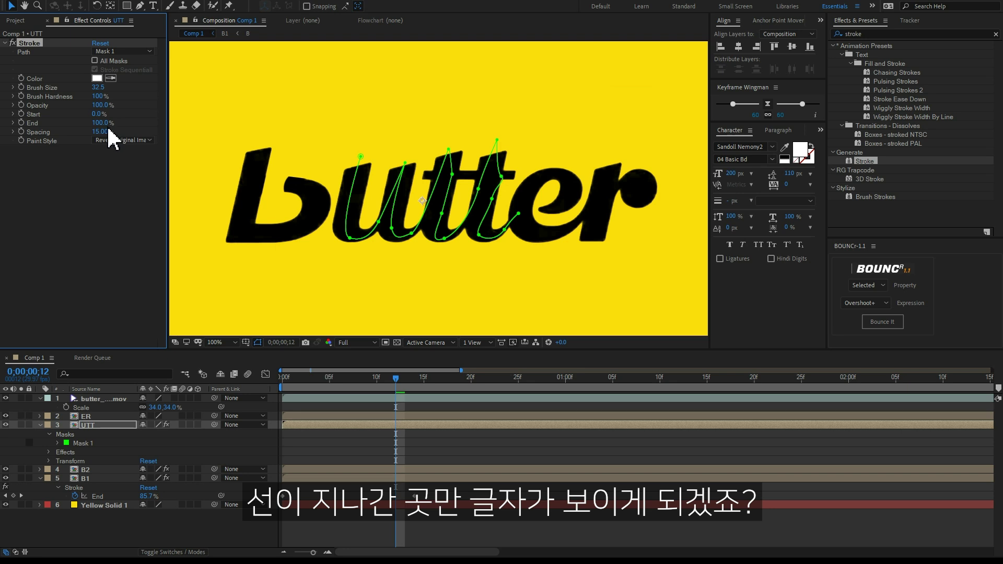
- Key Stroke End from 0% at 0;12 to 100% at 1;08 and preview
mouse_move(101, 123)
mouse_down()
mouse_move(63, 127)
mouse_move(120, 125)
mouse_move(39, 127)
mouse_up()
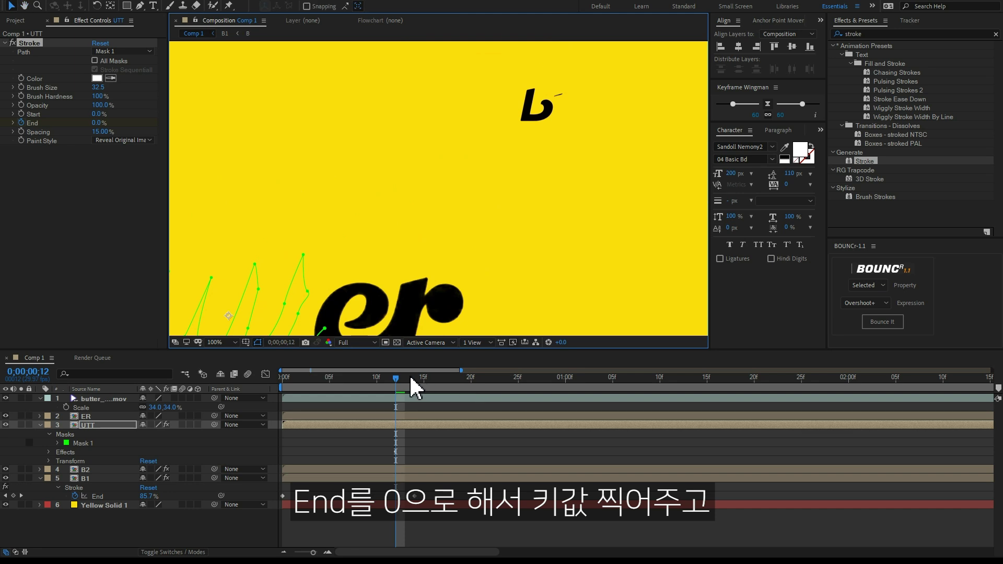
drag(399, 380, 647, 376)
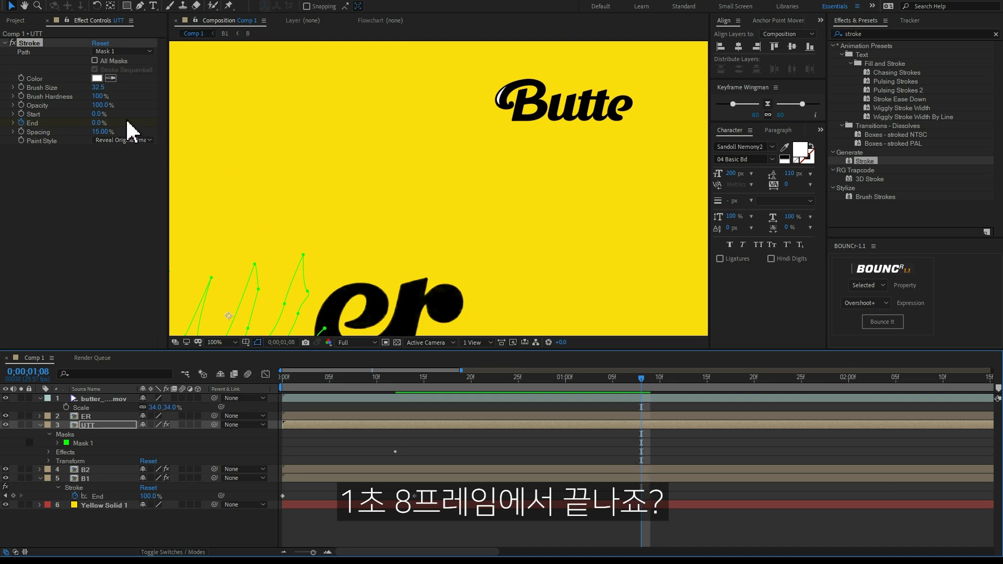
drag(94, 123, 213, 129)
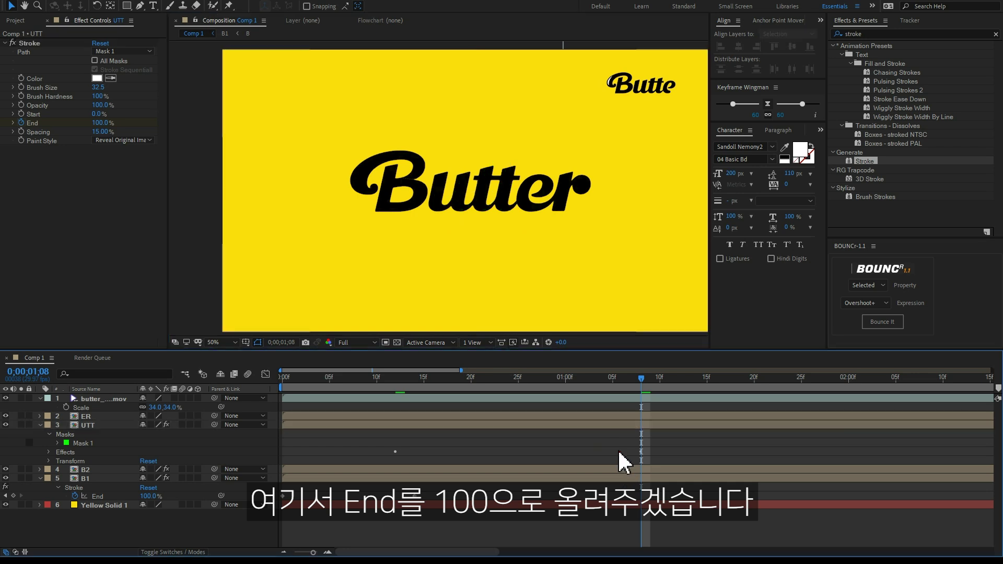
key(space)
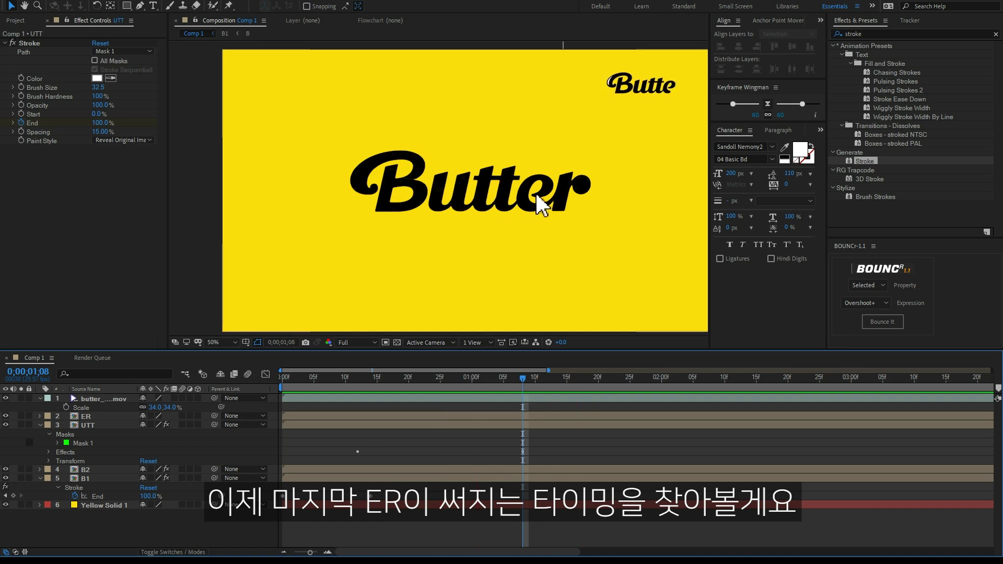
- Go to 1 second, where ER starts, and select the ER layer
drag(522, 379, 490, 377)
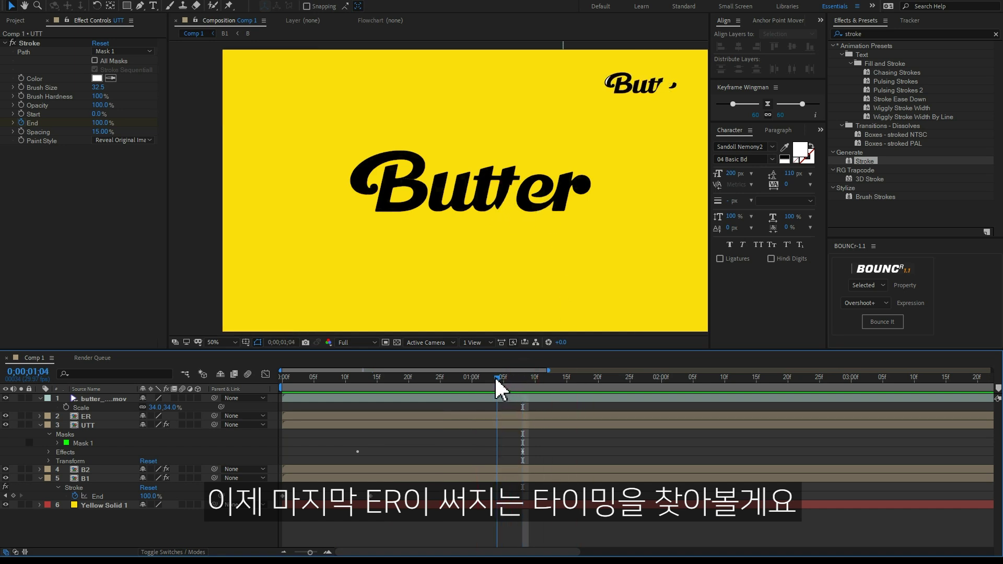
drag(491, 378, 474, 378)
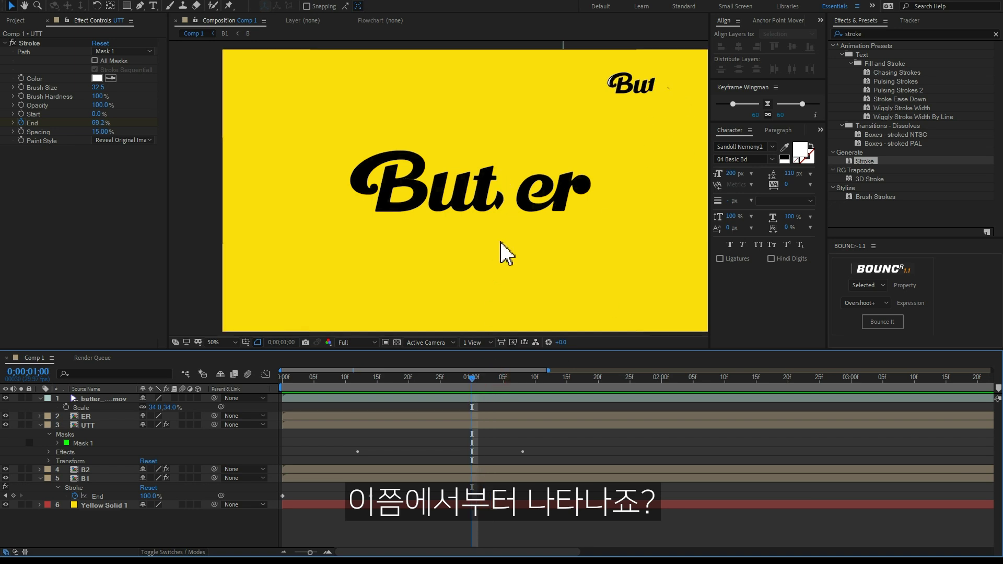
click(108, 416)
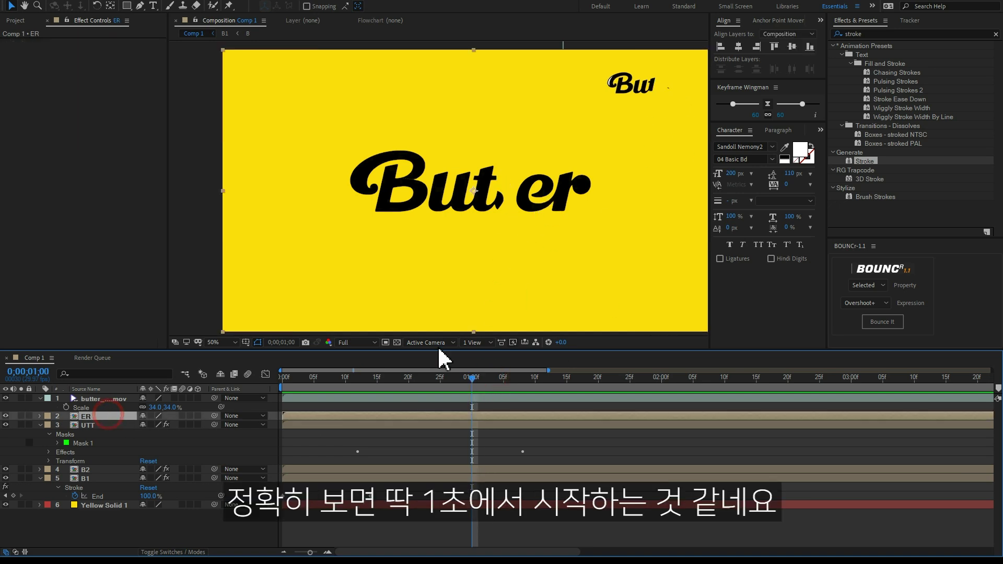
scroll(571, 188, up, 2)
click(140, 6)
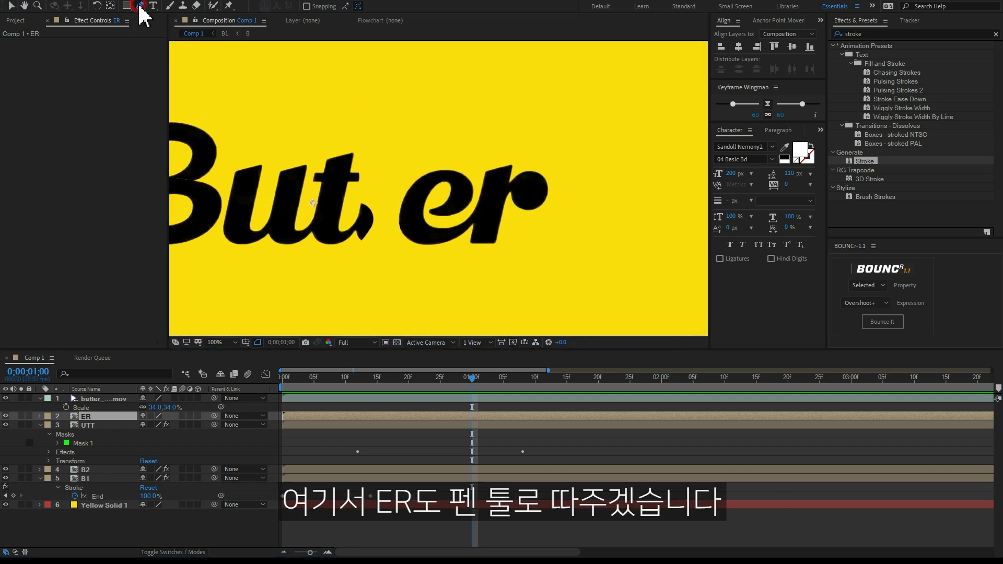
- Draw a mask path around the e, down the r's stem, and around its round dot
click(438, 211)
click(463, 190)
drag(446, 171, 407, 216)
click(416, 235)
click(457, 232)
click(491, 193)
click(501, 164)
click(484, 243)
click(536, 178)
click(542, 200)
click(522, 187)
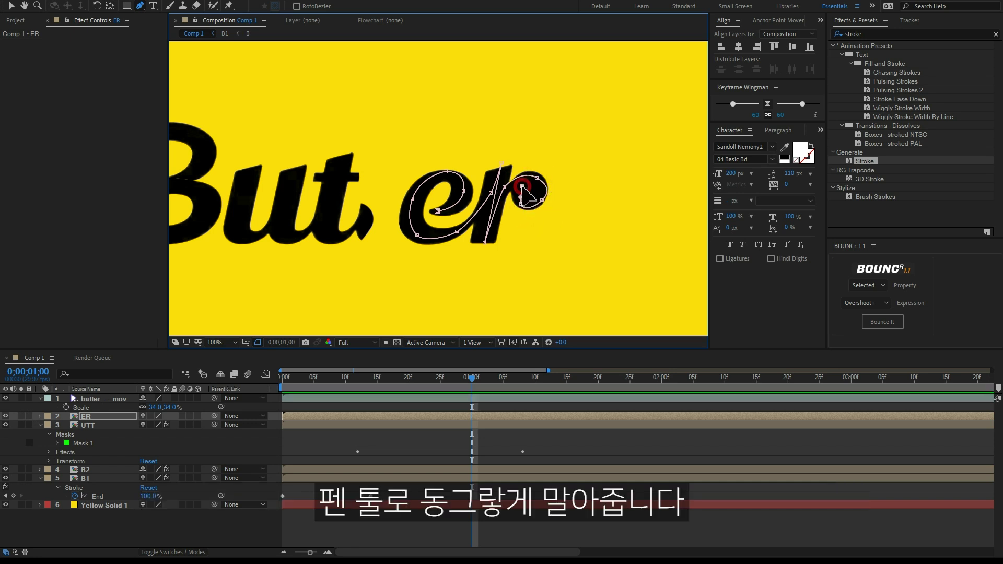
- Apply Stroke to ER with Brush Size 26.7 and nudge the mask's bottom point down
double_click(864, 162)
key(v)
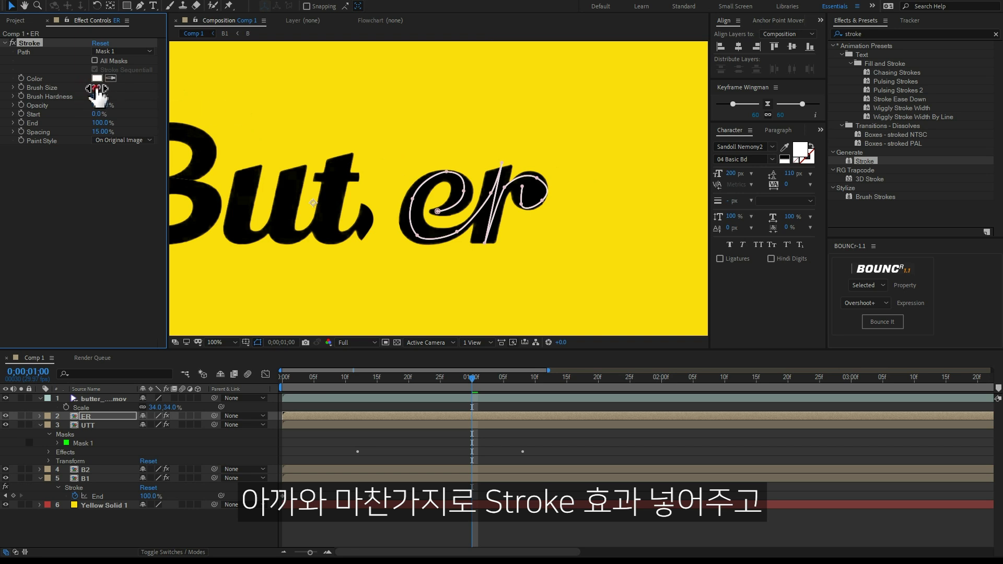
drag(97, 89, 231, 95)
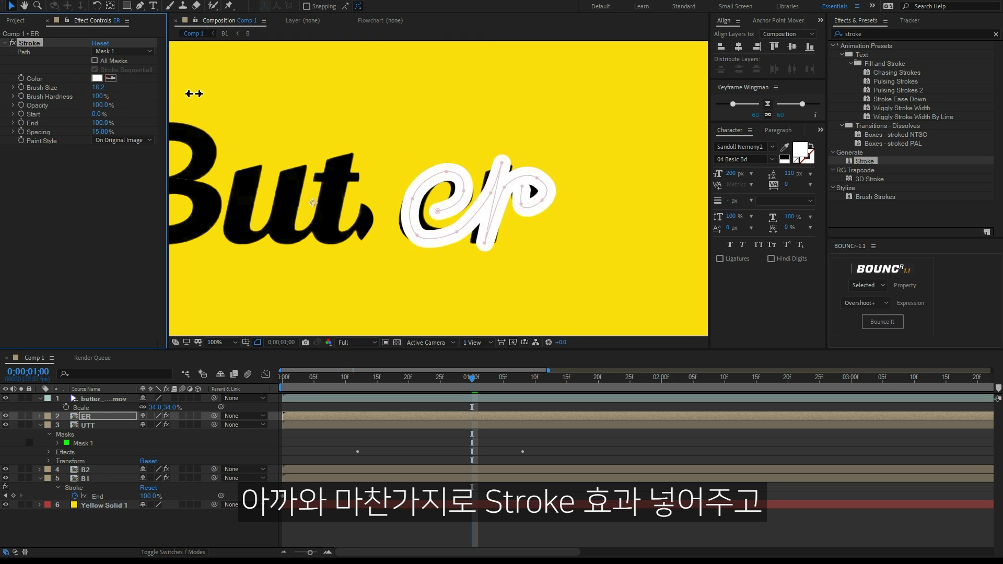
click(421, 243)
drag(482, 241, 481, 245)
- Set the Stroke Paint Style to Reveal Original Image and lower End to about 52%
click(123, 140)
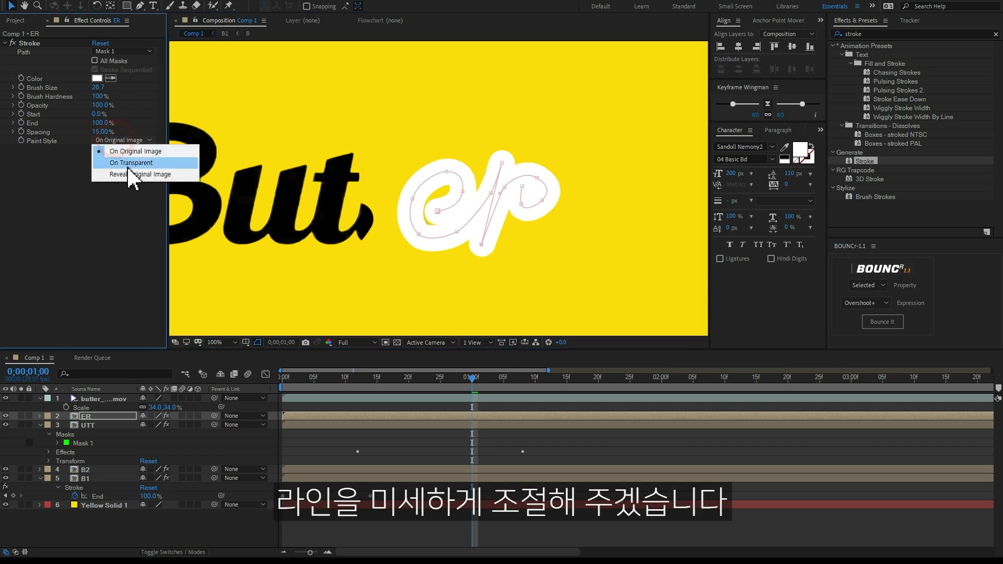
click(128, 166)
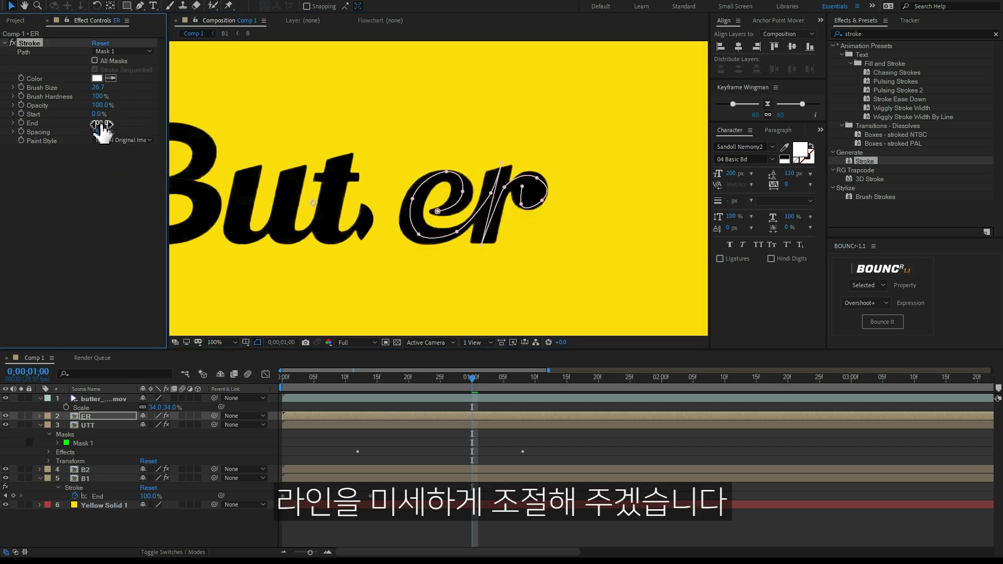
drag(96, 123, 70, 120)
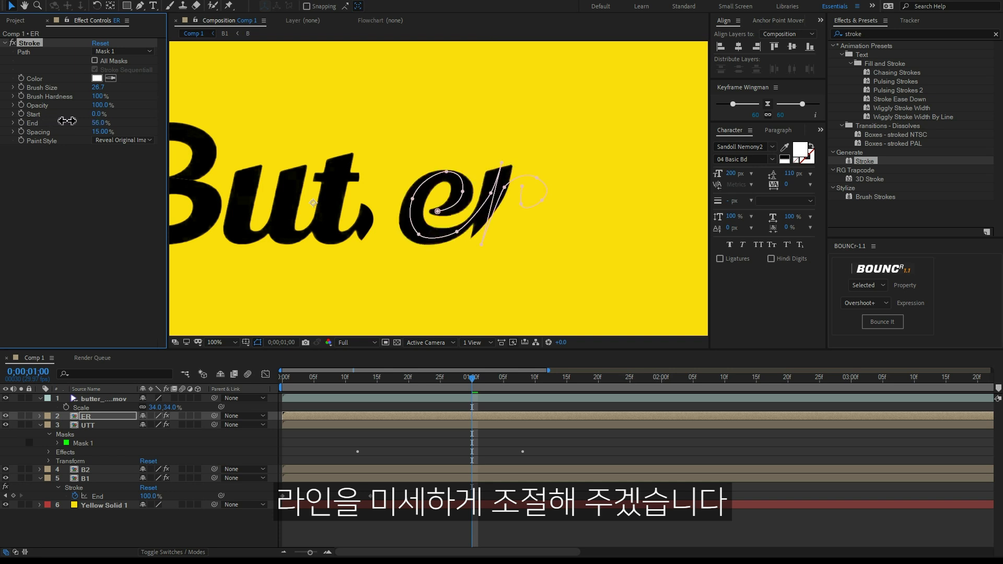
drag(70, 120, 69, 119)
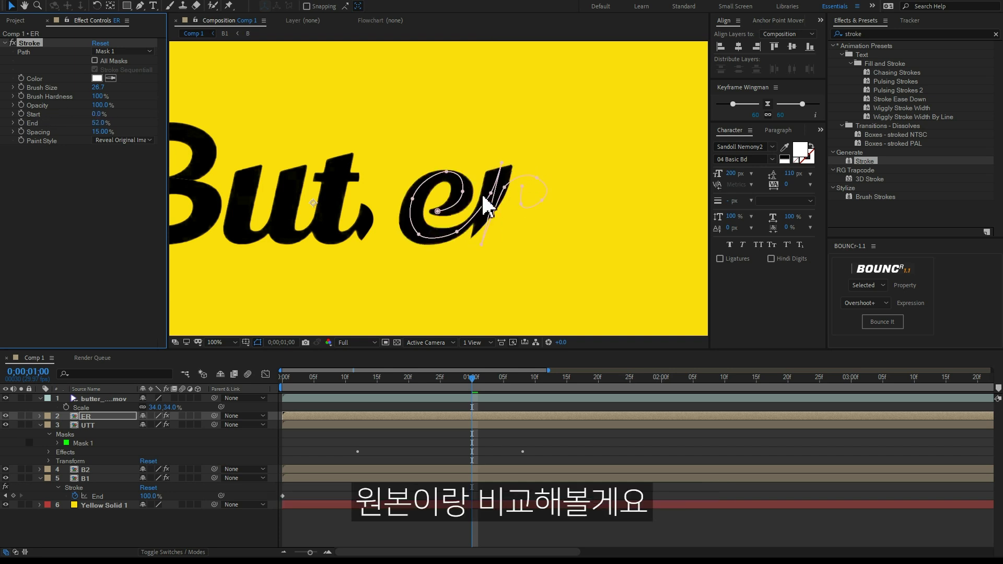
scroll(472, 196, down, 2)
scroll(600, 110, down, 1)
scroll(537, 142, up, 3)
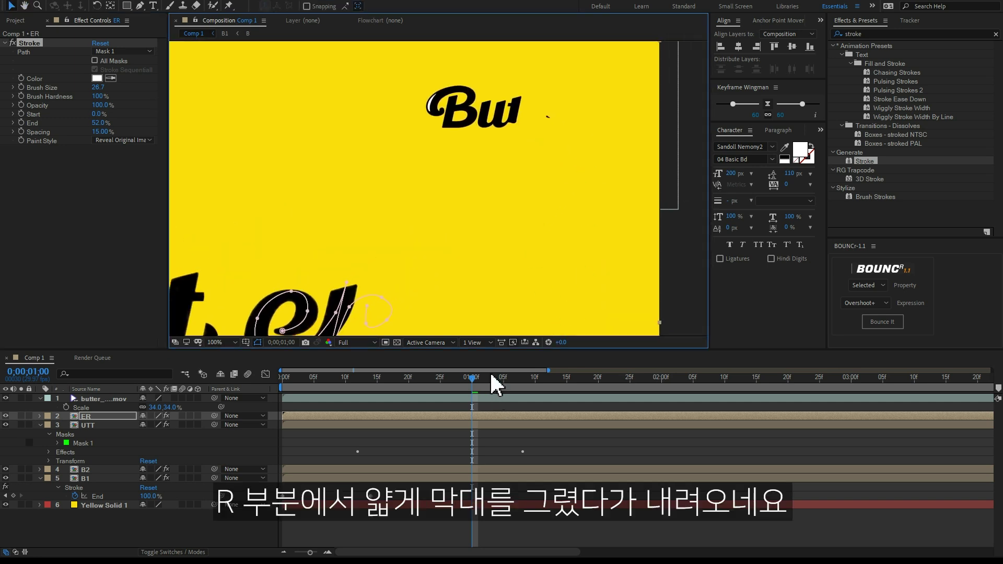
- At 1;11, reshape the er mask's lower curve and upper loop to trace the letters
drag(491, 382, 541, 377)
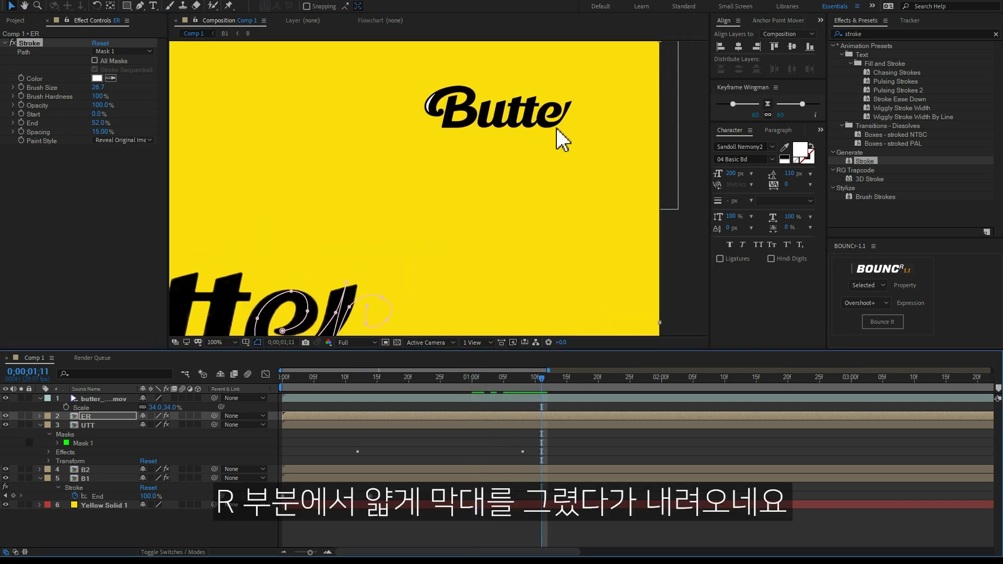
drag(396, 286, 473, 224)
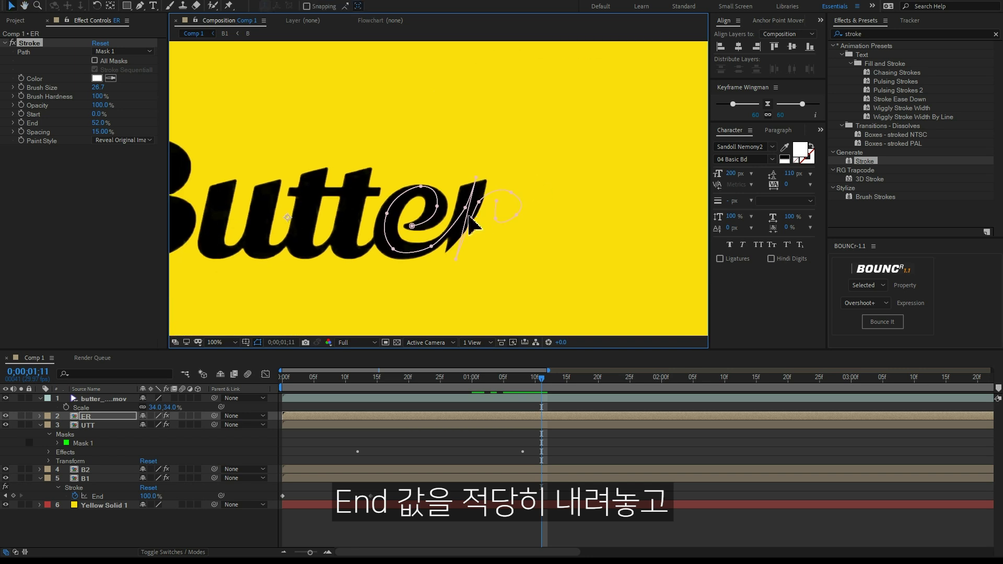
click(476, 179)
drag(456, 258, 447, 251)
click(473, 175)
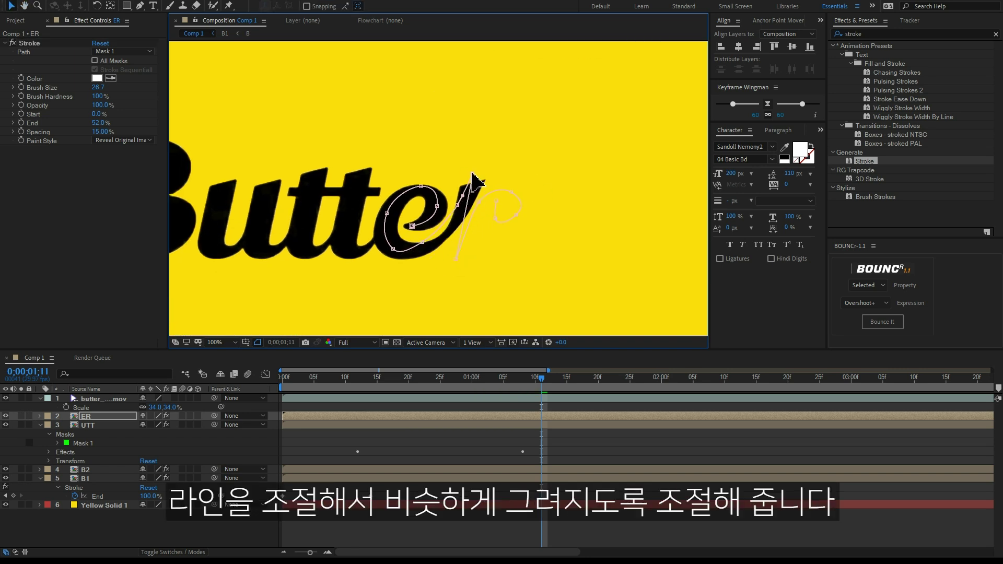
key(g)
drag(496, 196, 480, 180)
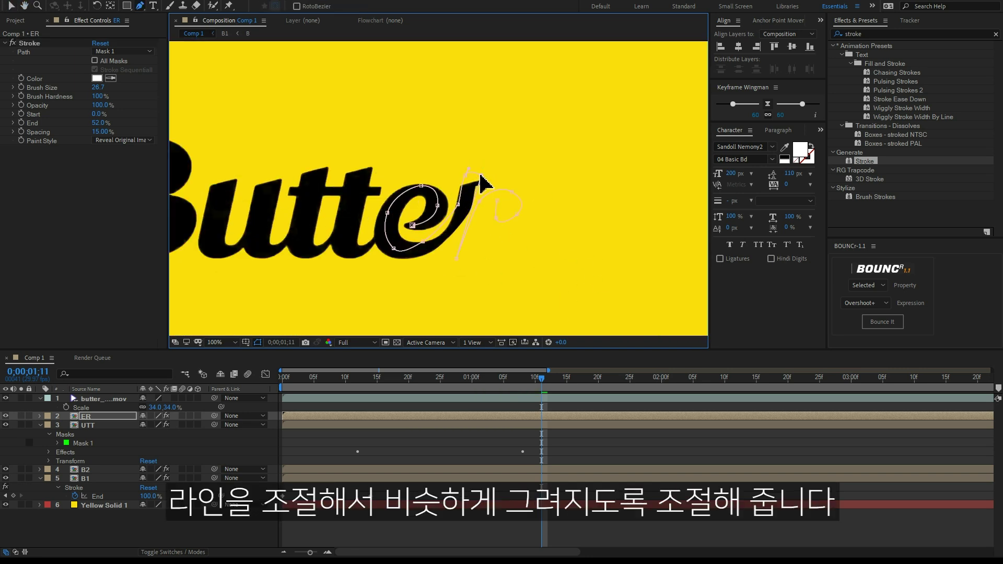
key(comma)
mouse_move(542, 378)
mouse_down()
mouse_move(441, 389)
mouse_move(472, 385)
mouse_up()
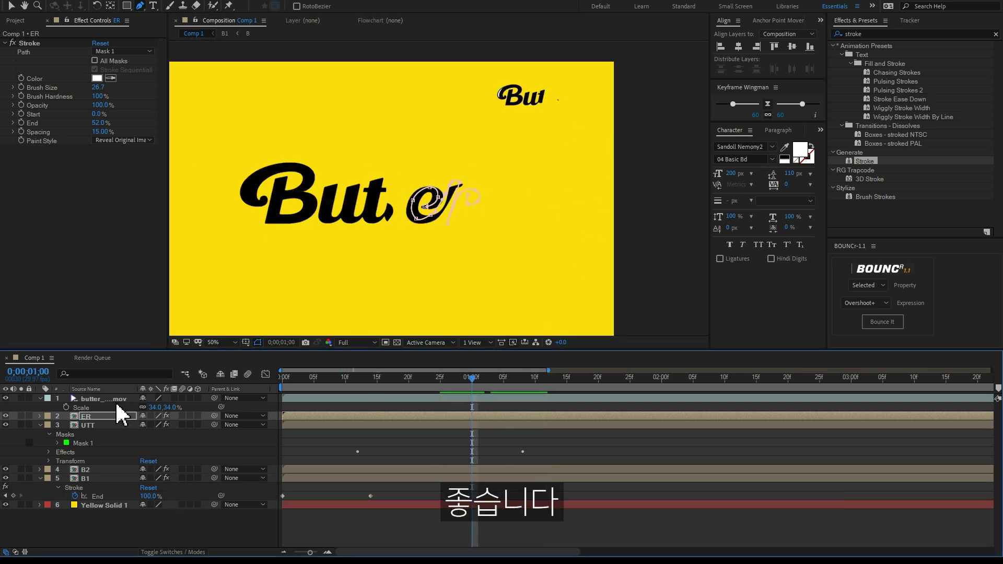
- Keyframe Stroke End from 0% at 1;00 to 100% at 1;27, then preview the logo
drag(97, 125, 18, 136)
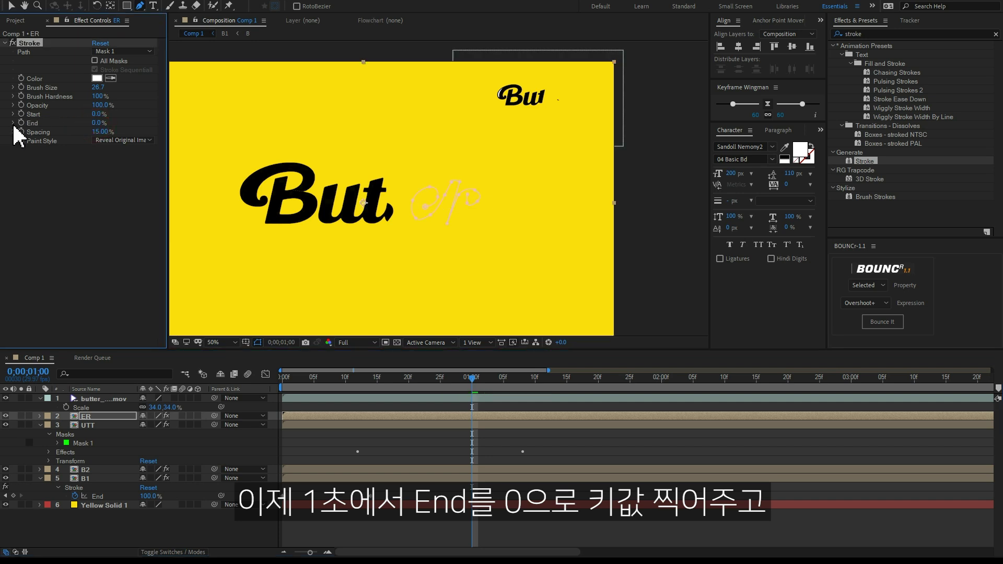
drag(473, 377, 642, 384)
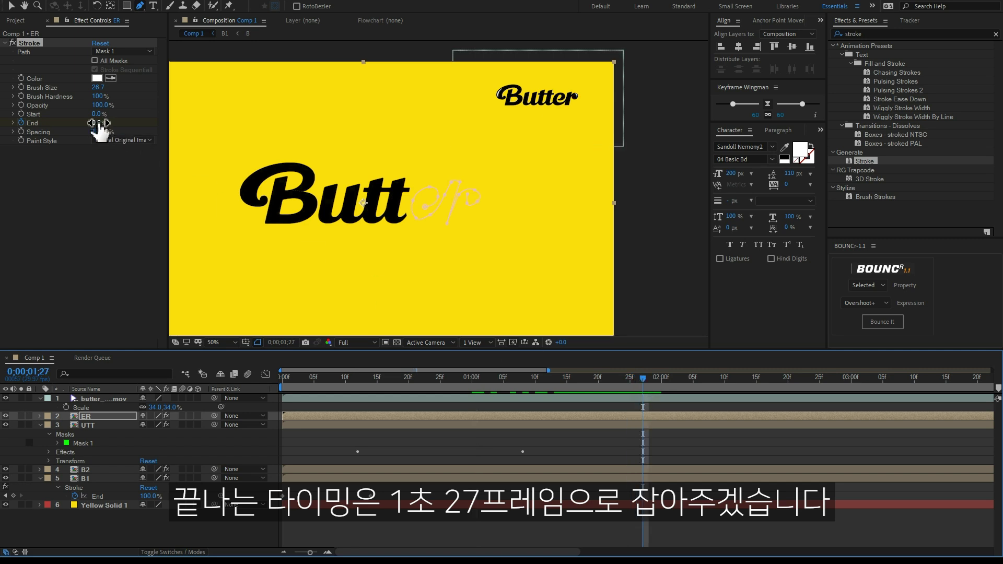
drag(99, 124, 223, 132)
click(682, 528)
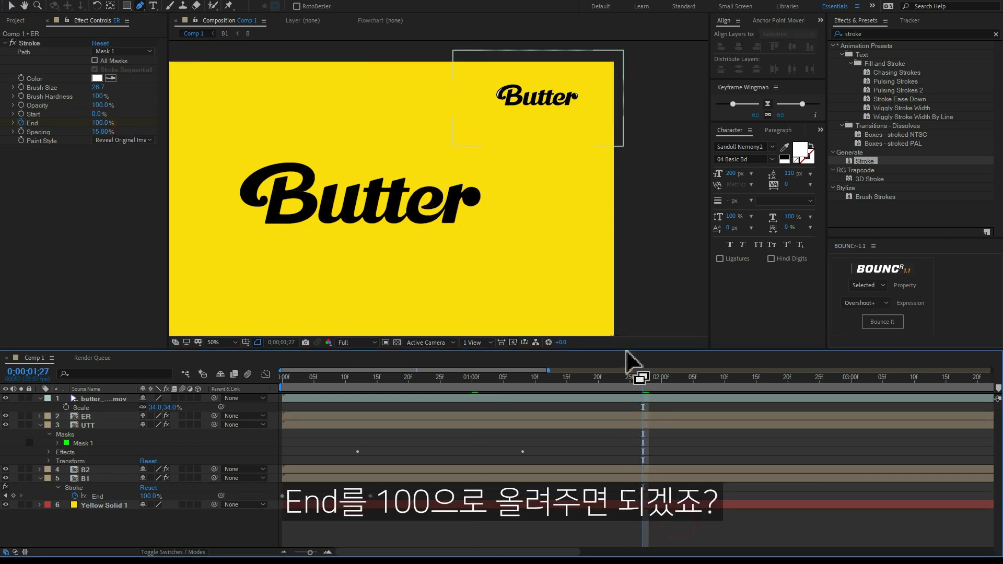
drag(449, 259, 548, 239)
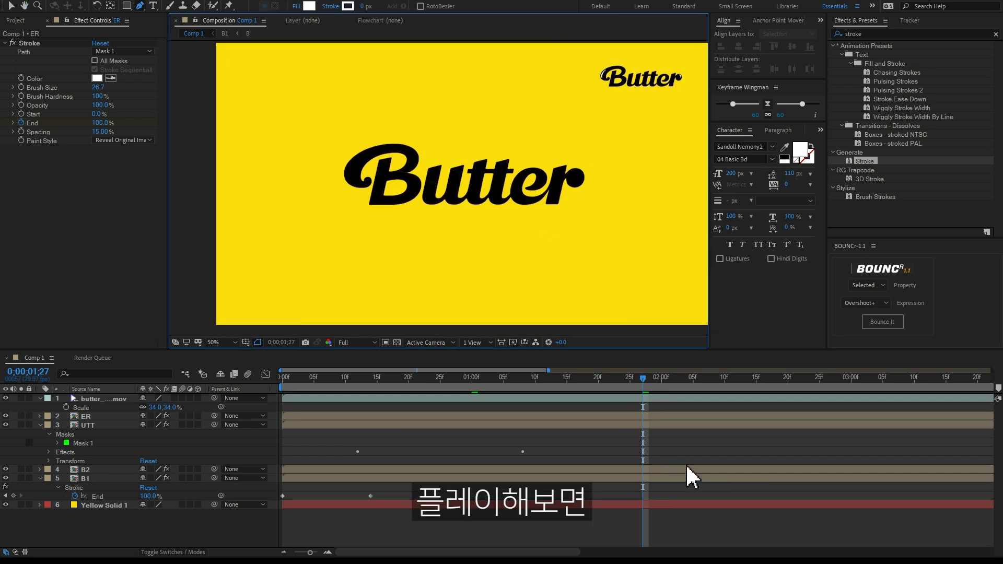
key(space)
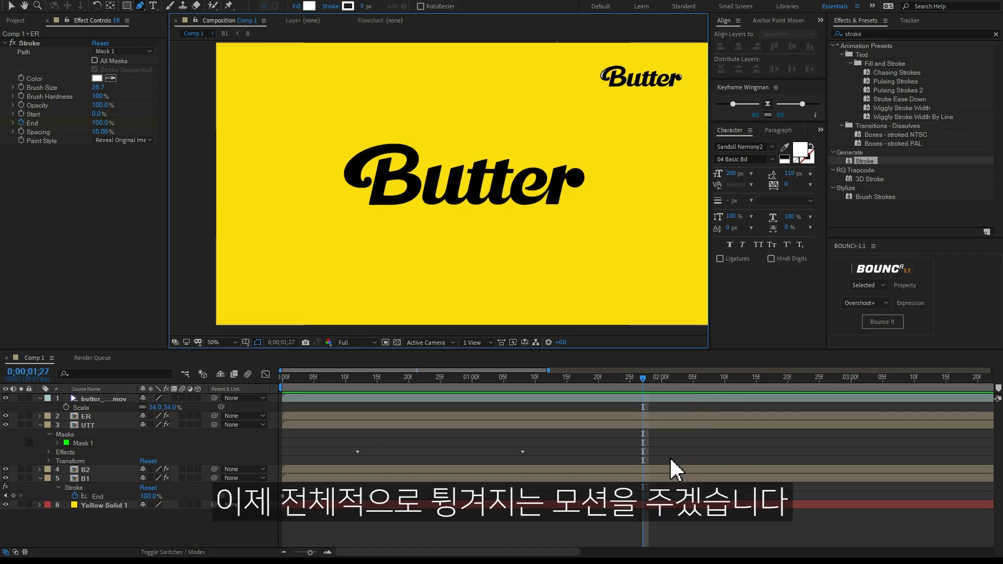
- Collapse the layer properties and add Null 1 below the video layer
key(minus)
key(minus)
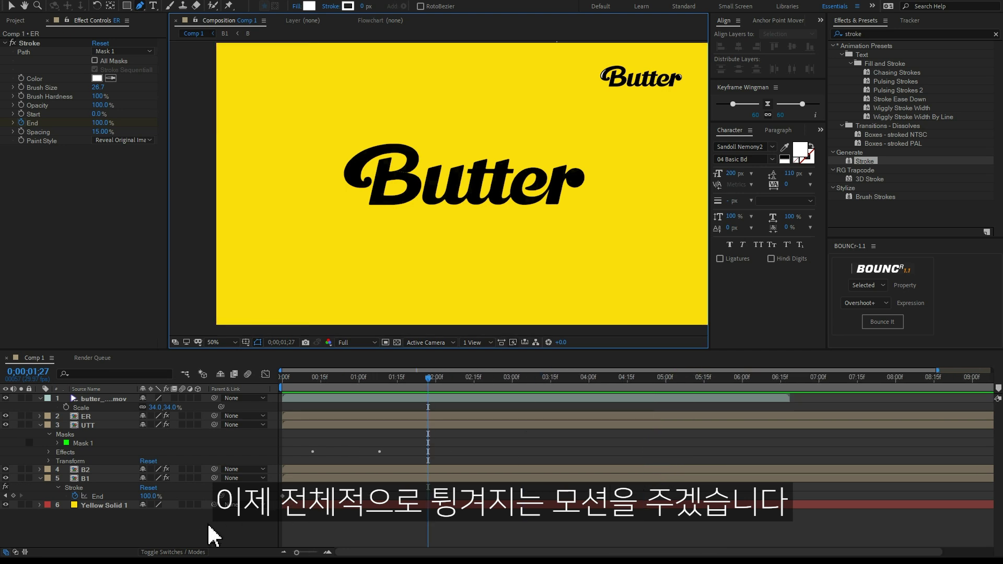
key(u)
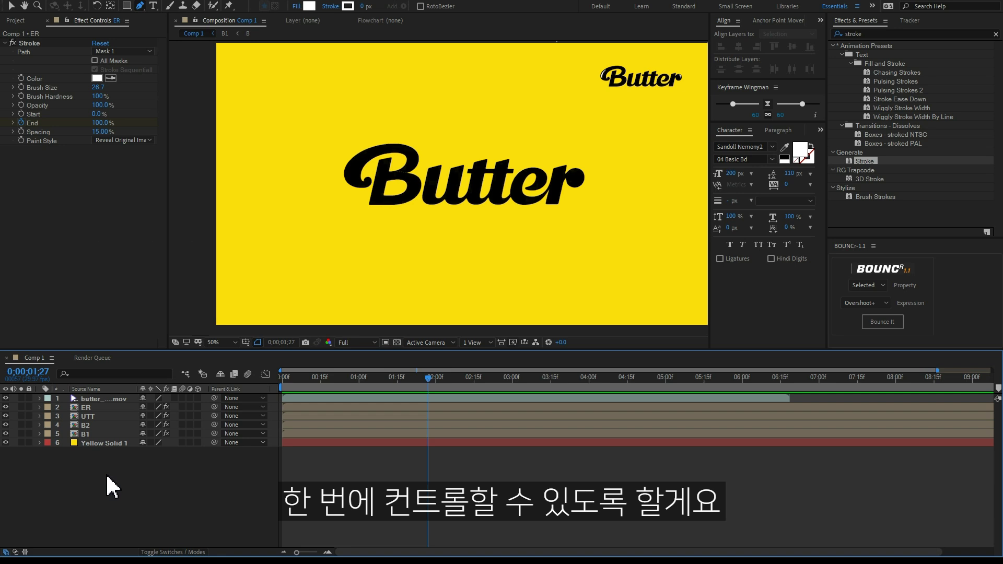
right_click(105, 475)
mouse_move(152, 361)
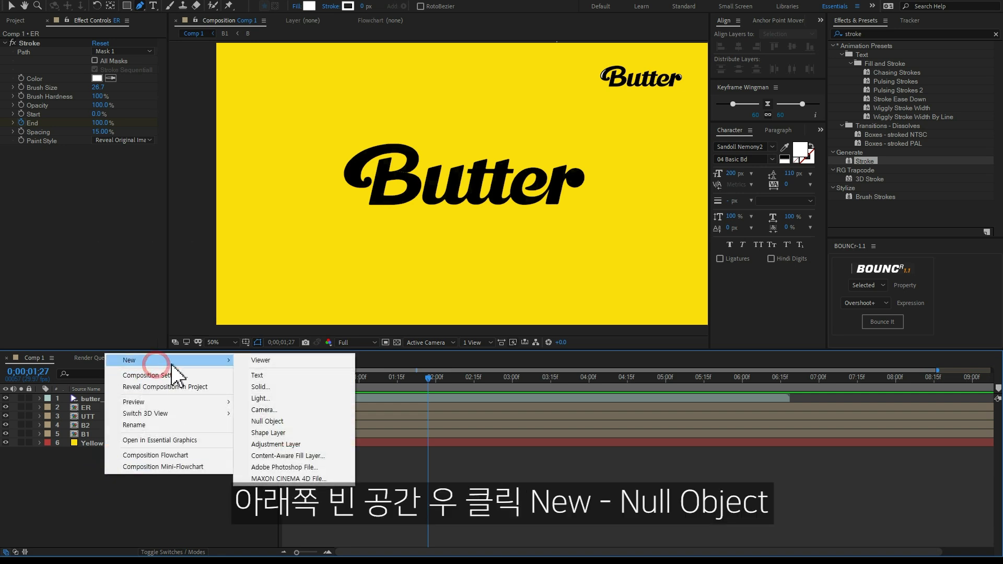
click(275, 422)
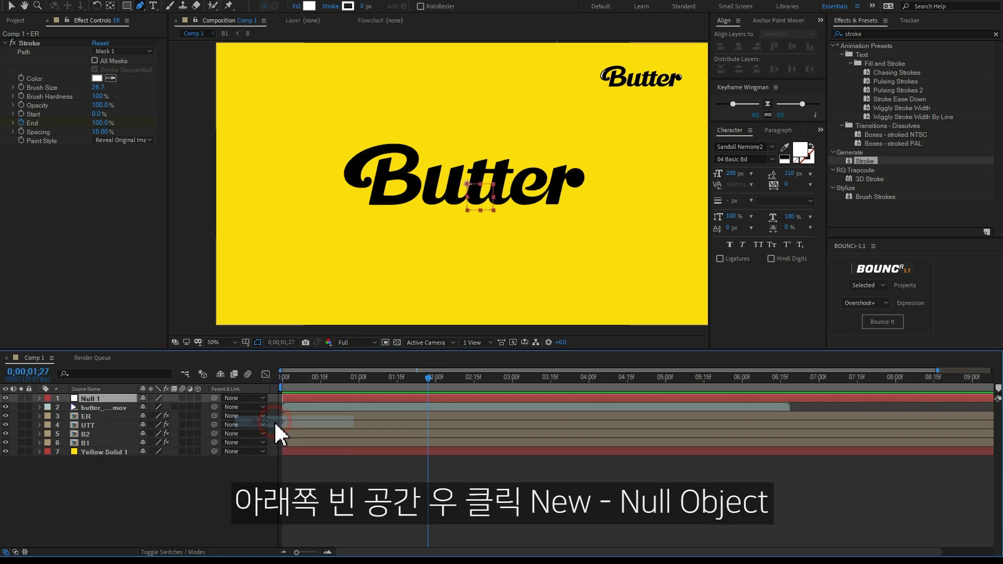
drag(108, 397, 101, 412)
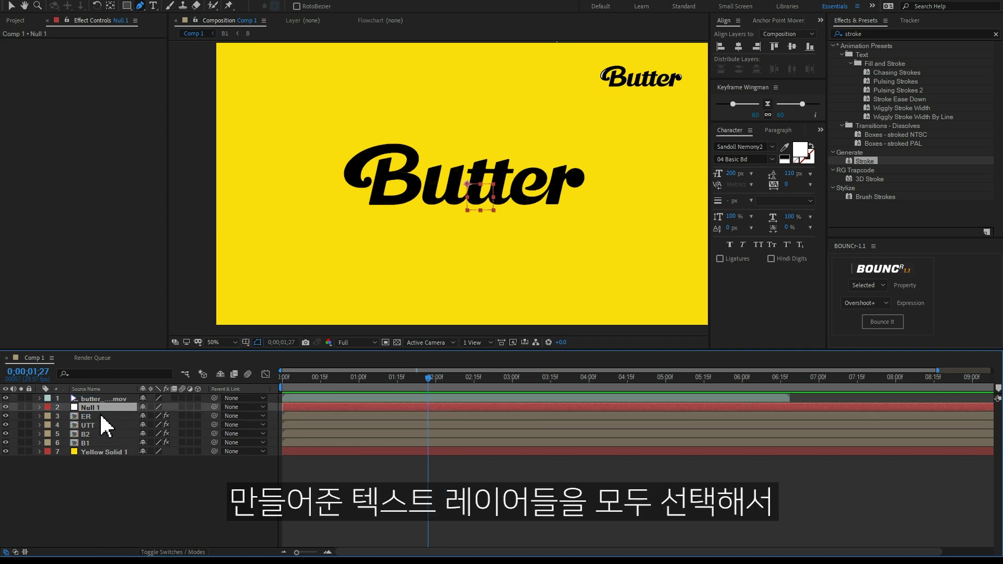
- Parent the ER, UTT, B2 and B1 layers to Null 1
click(95, 417)
shift+click(145, 401)
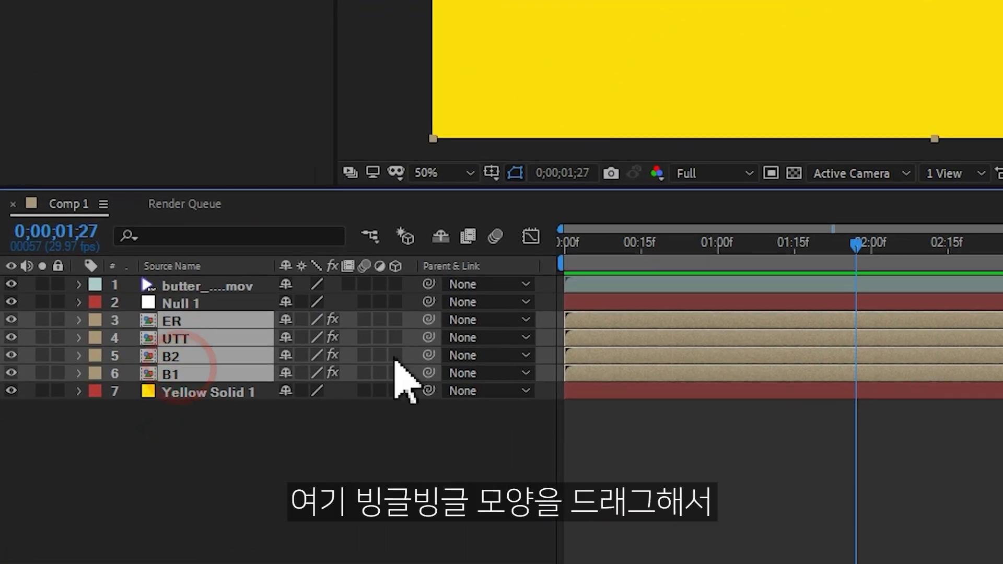
drag(341, 359, 205, 349)
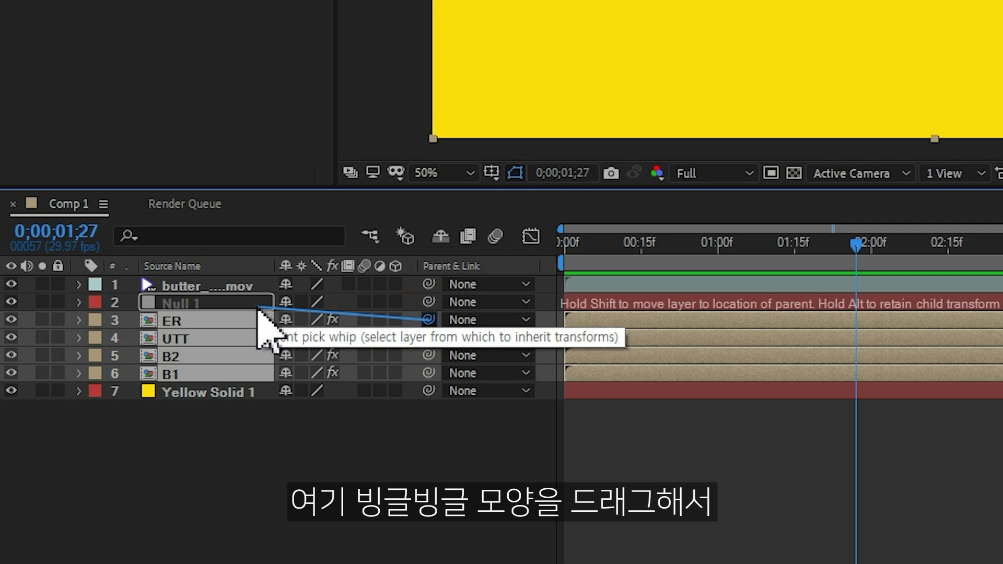
drag(258, 310, 258, 308)
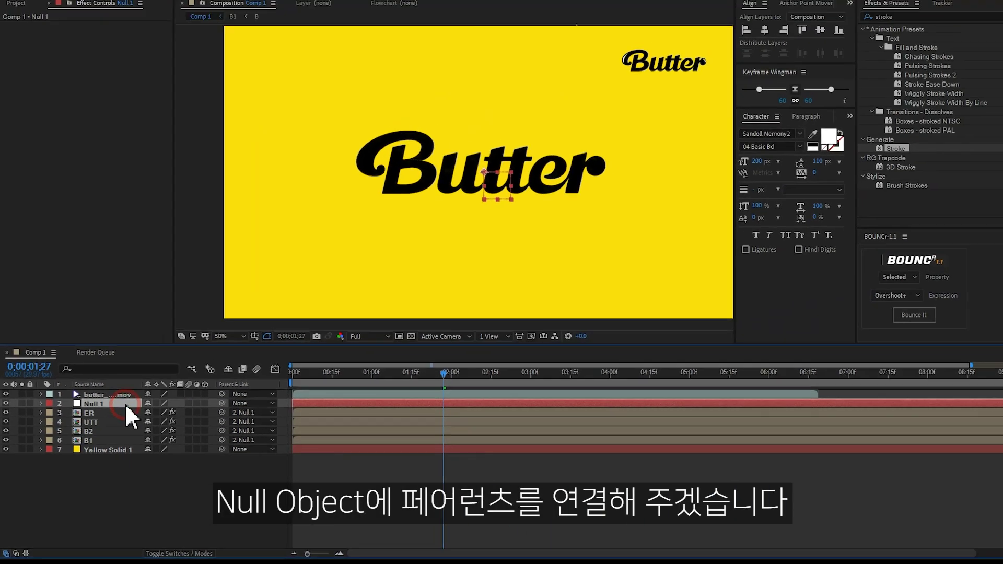
- Show Null 1's Scale and add a Scale keyframe at frame 5
key(s)
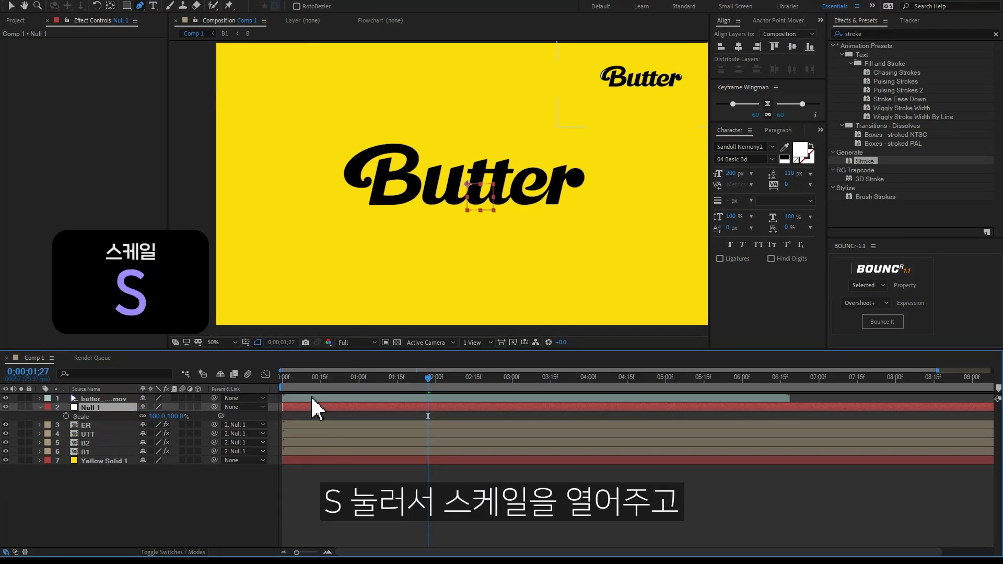
drag(312, 377, 293, 379)
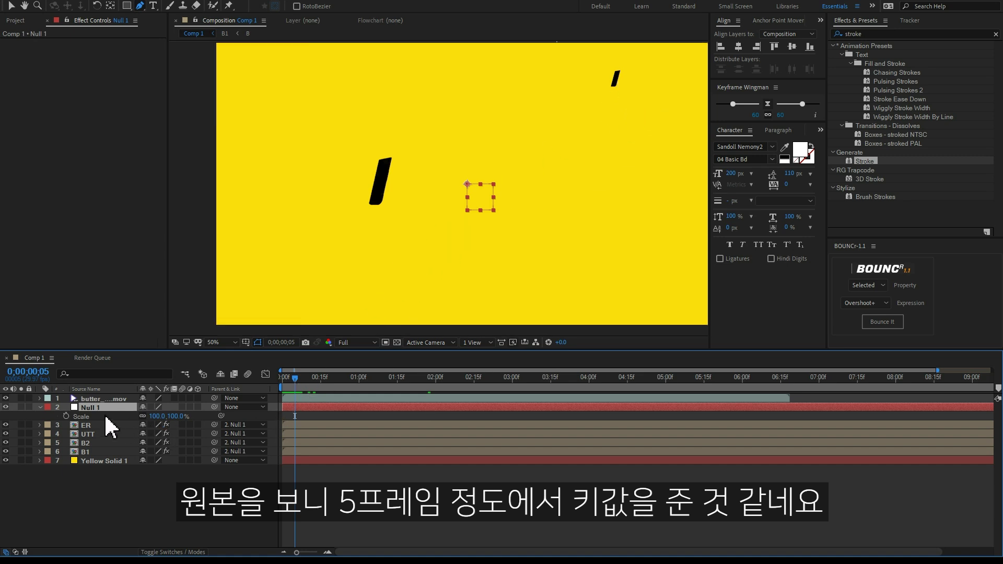
click(66, 415)
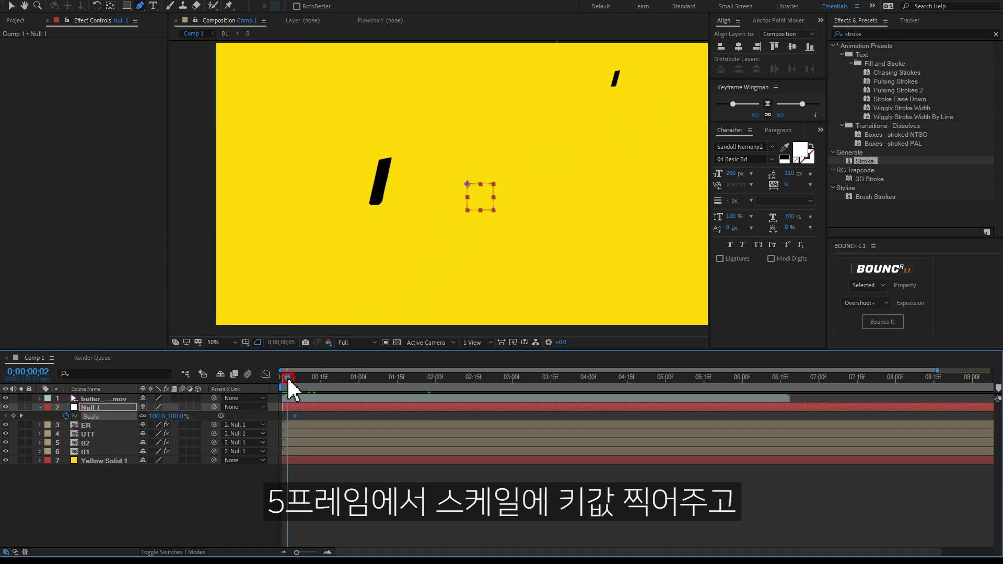
drag(287, 376, 274, 378)
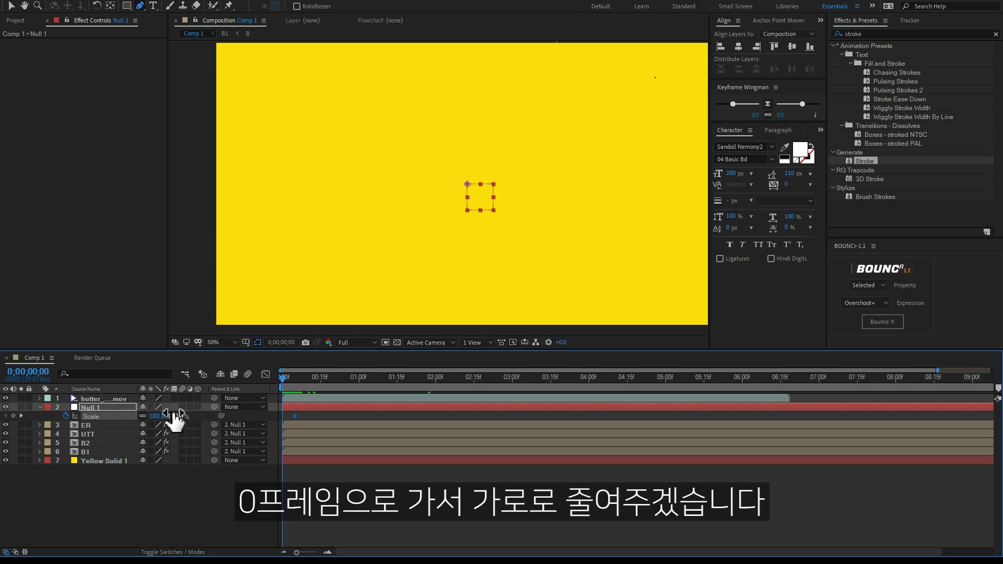
drag(285, 378, 292, 383)
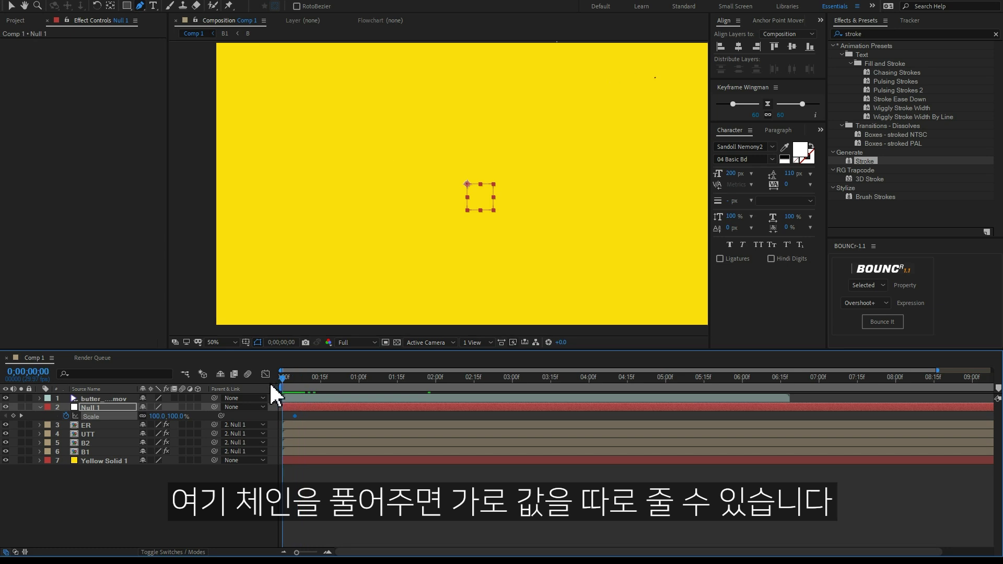
- Unlink Scale and set it to 0, 90% at frame 0, then scrub to check the growth
text(0)
click(160, 432)
mouse_move(289, 380)
mouse_down()
mouse_move(302, 381)
mouse_move(273, 391)
mouse_up()
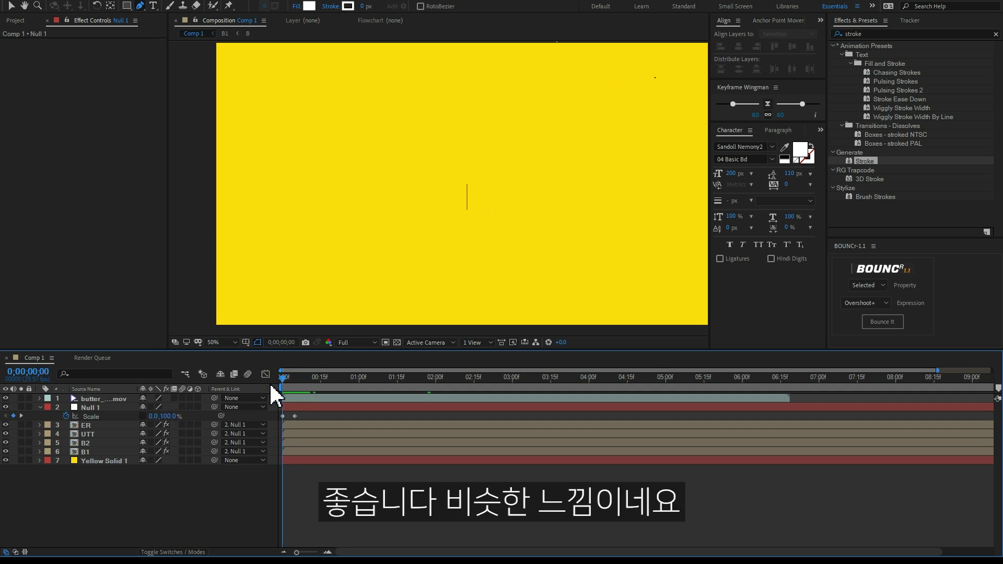
click(174, 416)
text(0)
click(205, 500)
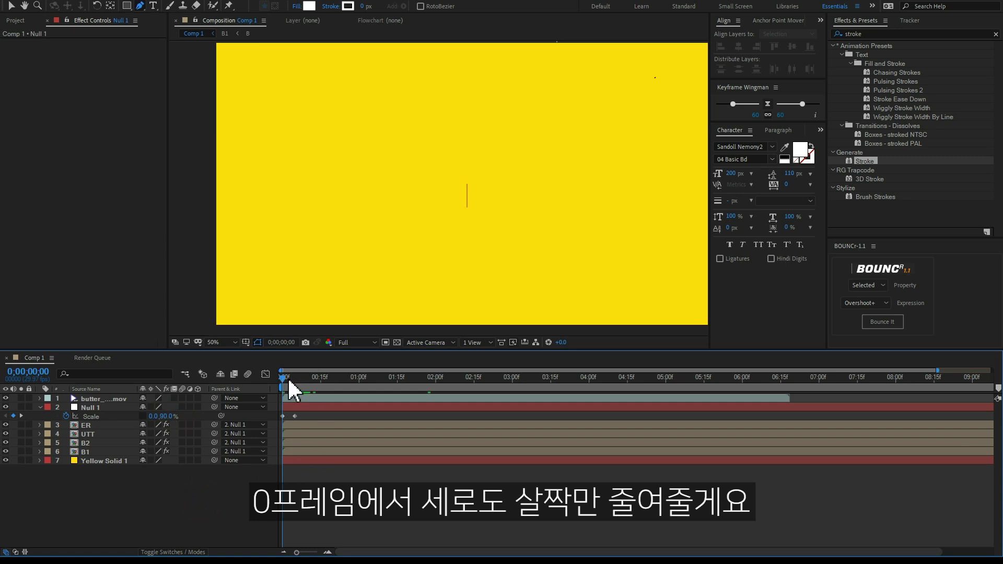
drag(284, 383, 296, 378)
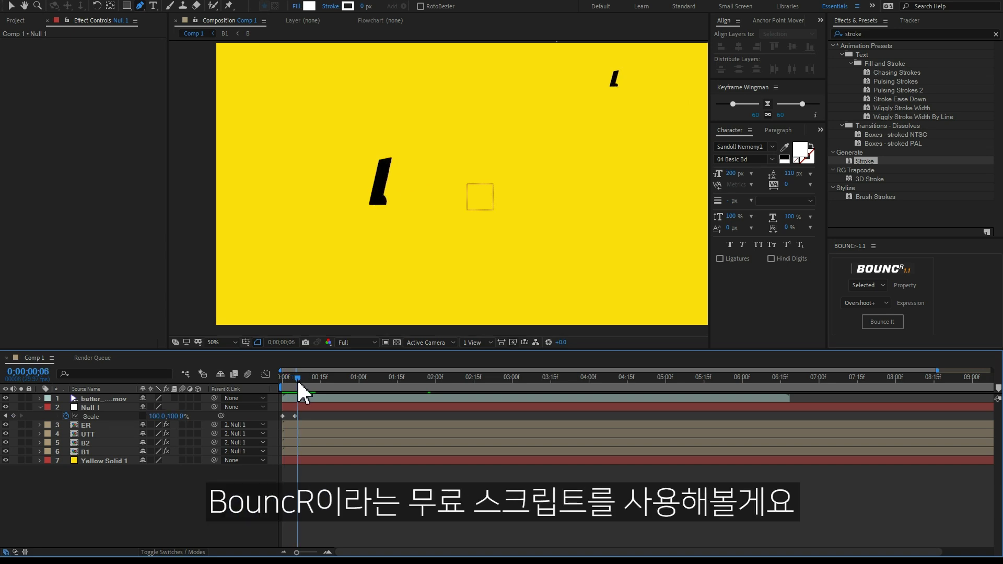
- Apply a BouncR Overshoot+ bounce to Null 1's selected Scale property
click(94, 416)
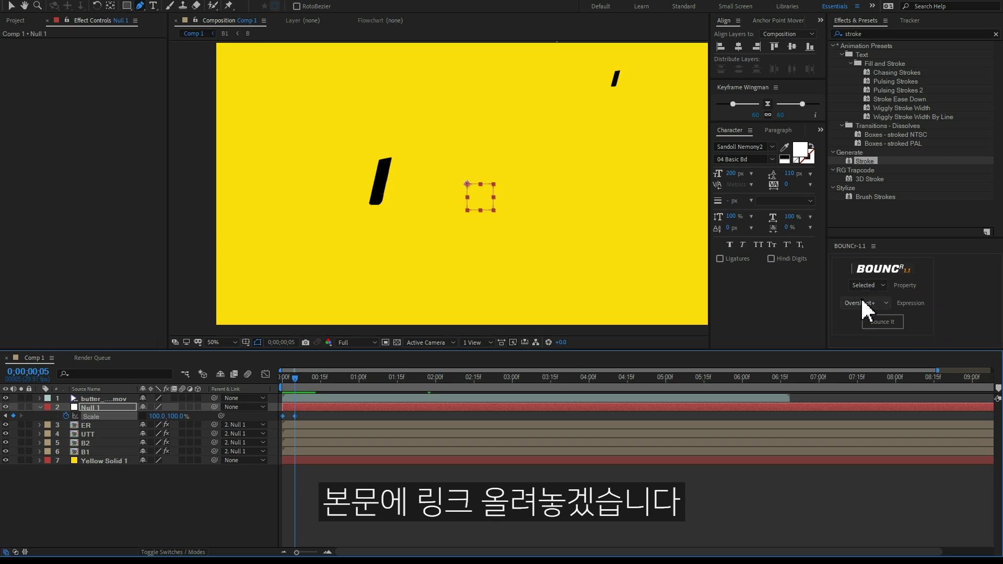
click(204, 3)
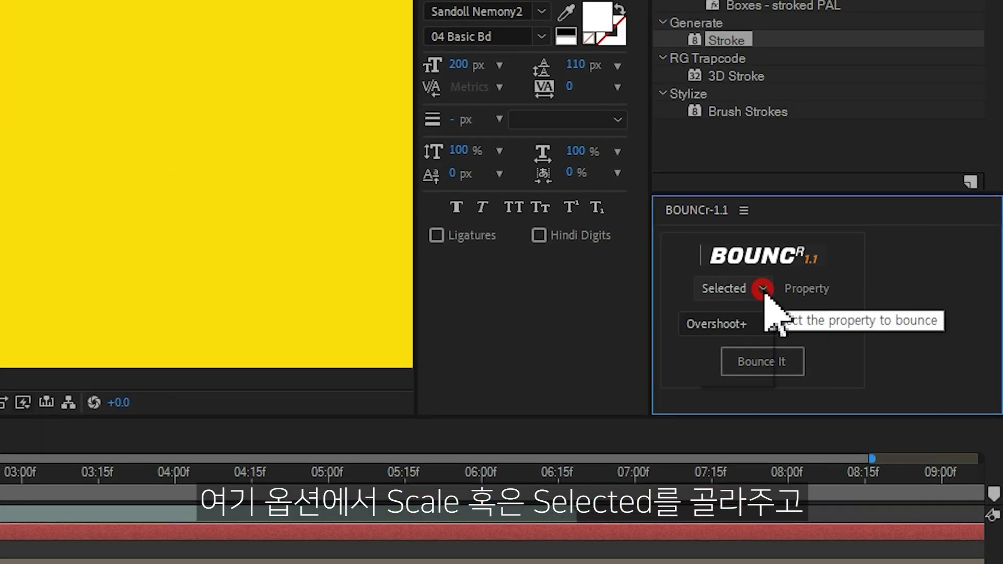
click(762, 288)
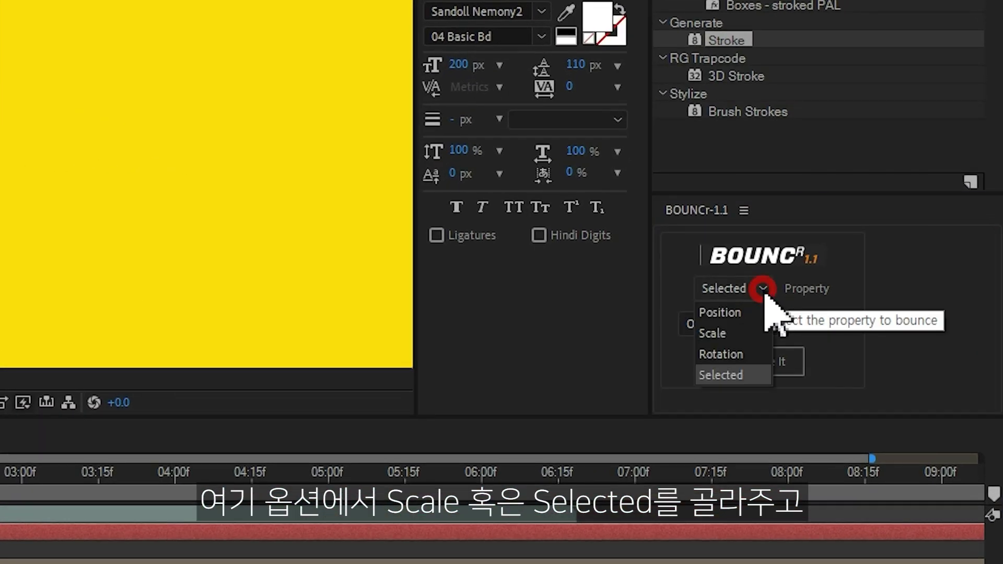
click(729, 372)
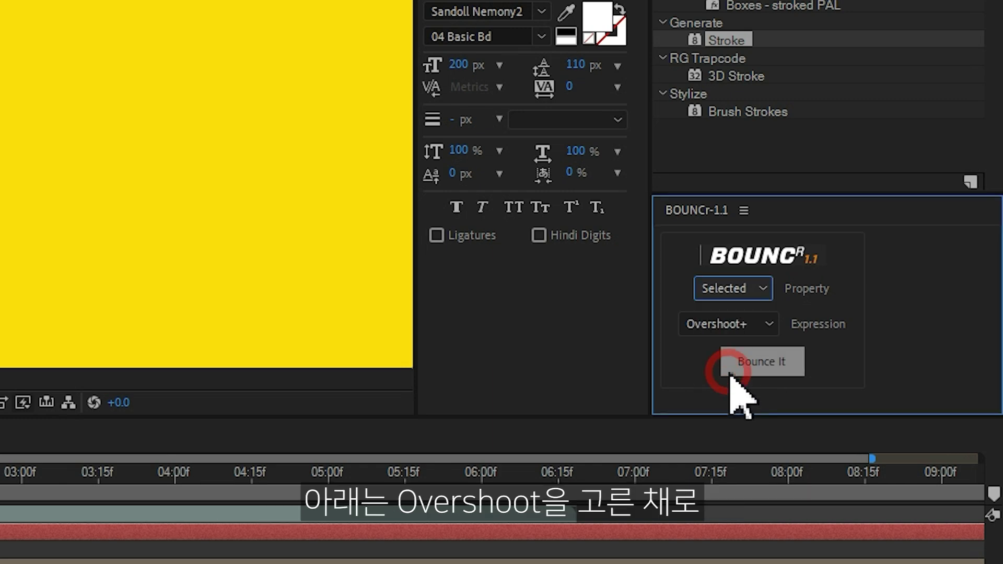
click(753, 366)
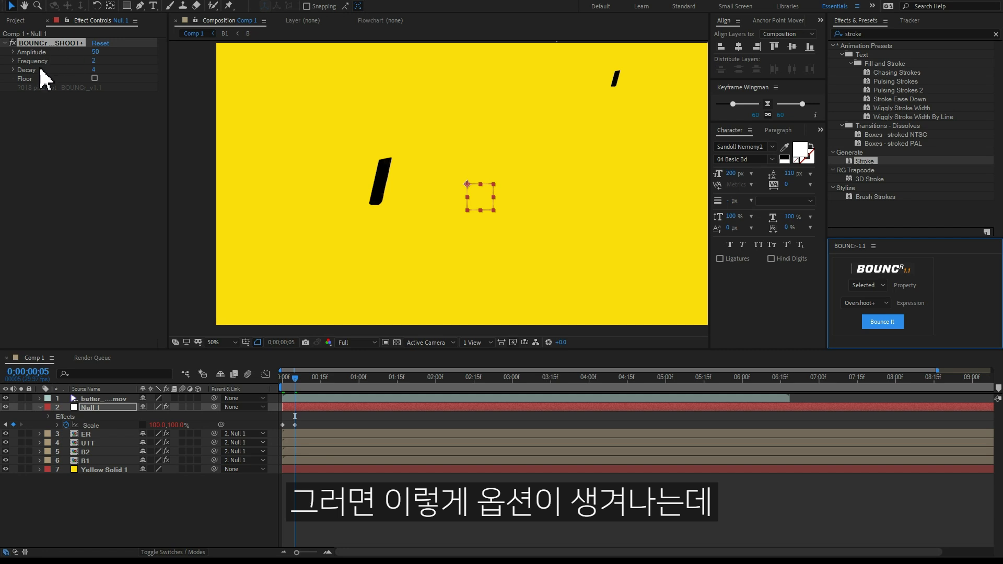
- Set the bounce to Amplitude 75, Frequency 2 and Decay 3, previewing between changes
click(317, 418)
key(space)
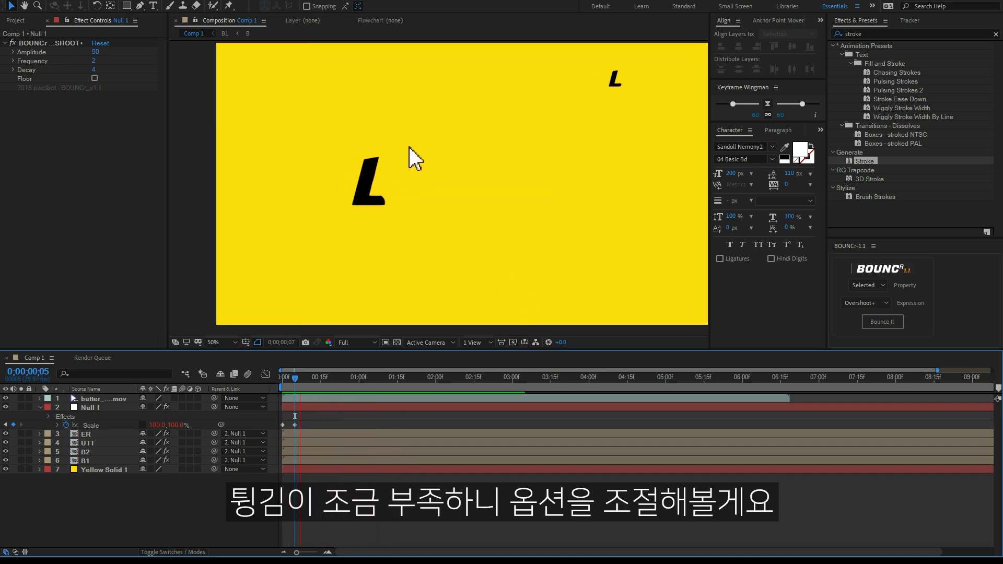
click(96, 52)
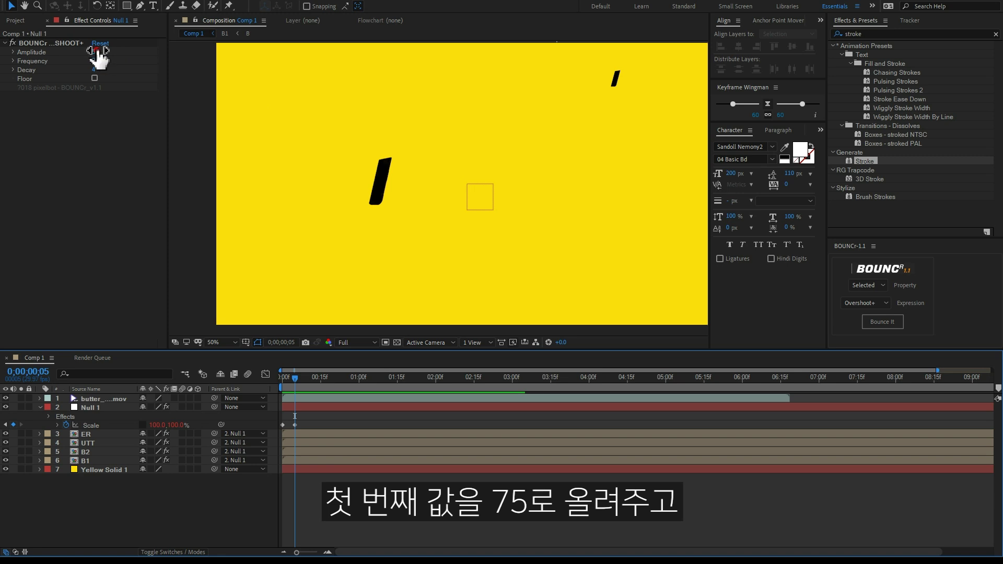
text(75)
key(Tab)
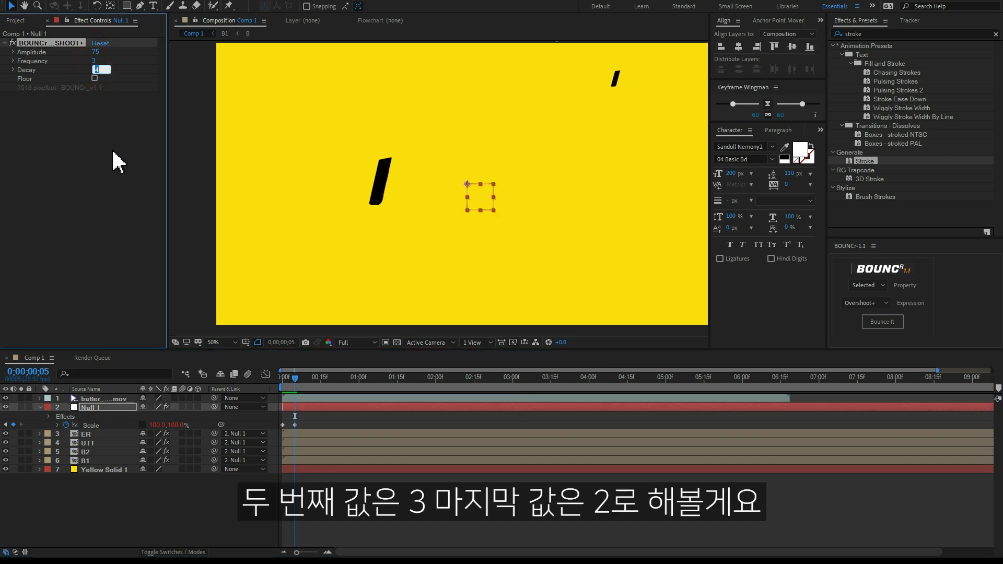
text(2)
click(397, 508)
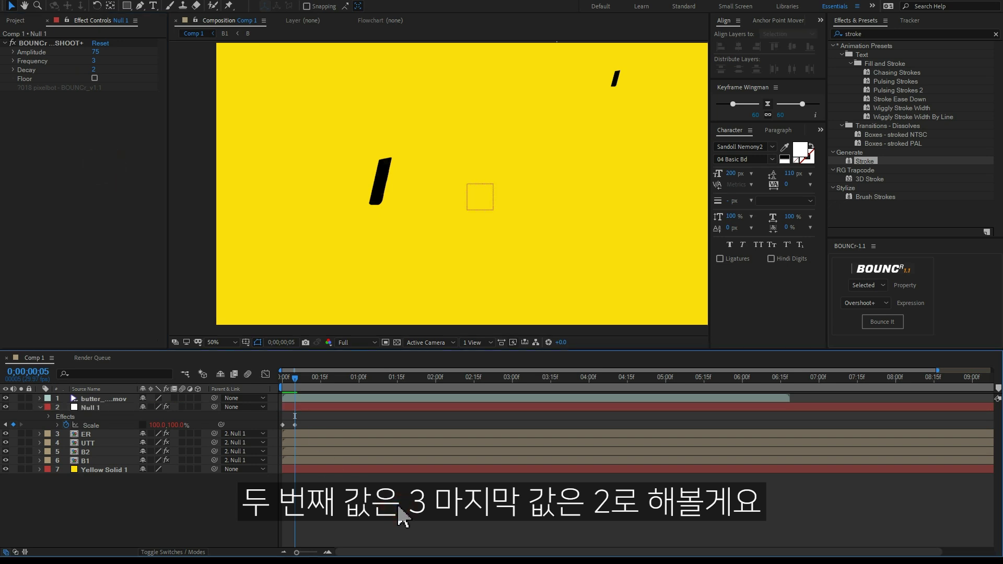
key(space)
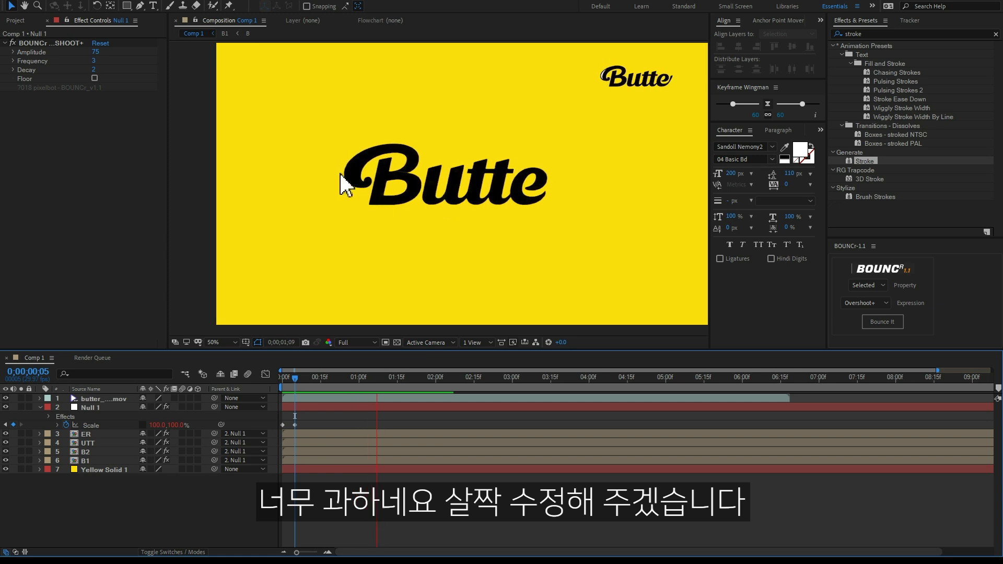
key(space)
click(94, 60)
text(2)
key(Return)
text(3)
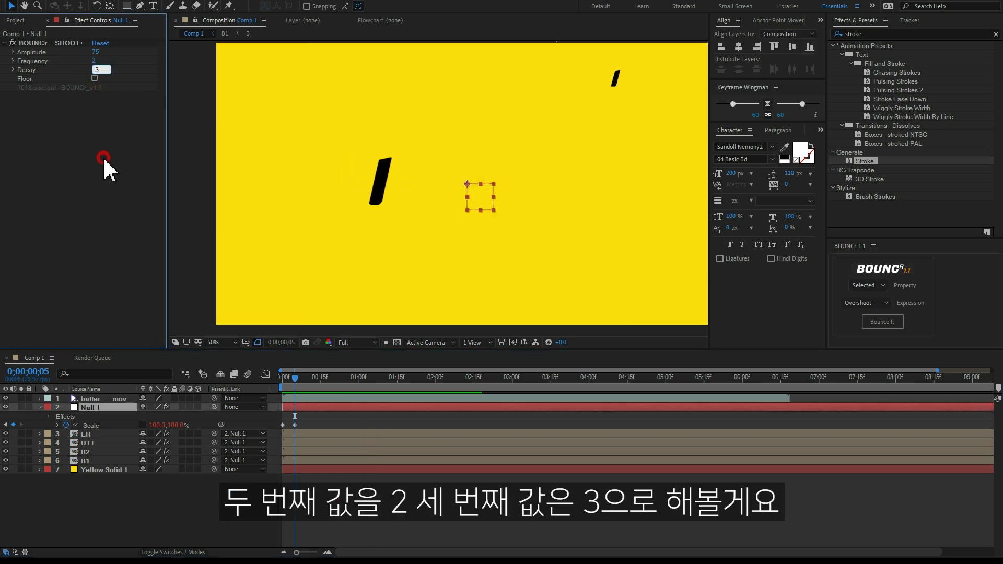
key(space)
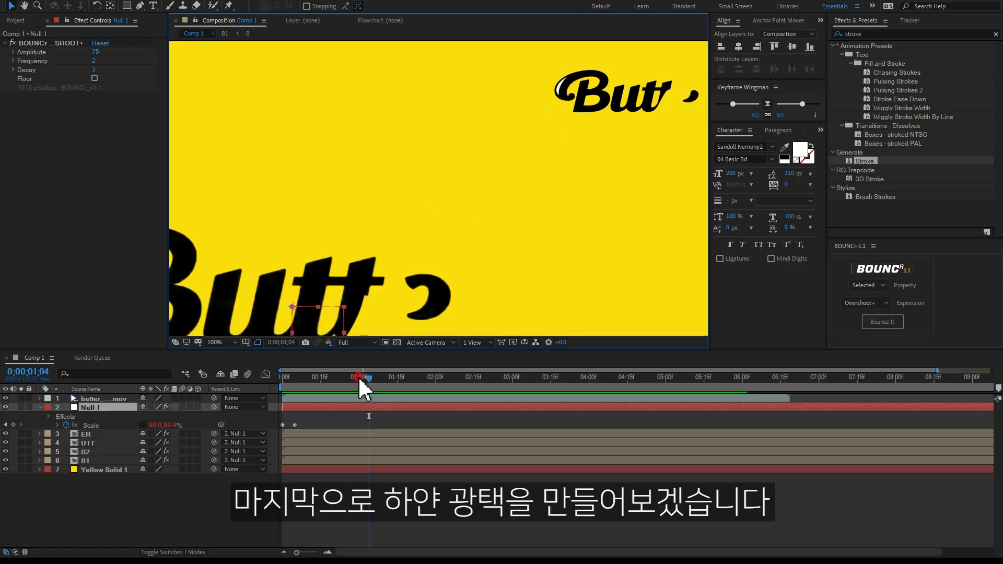
- Scrub to frame 21, where the B and u are fully drawn, and centre the Bu letters
drag(359, 375, 304, 377)
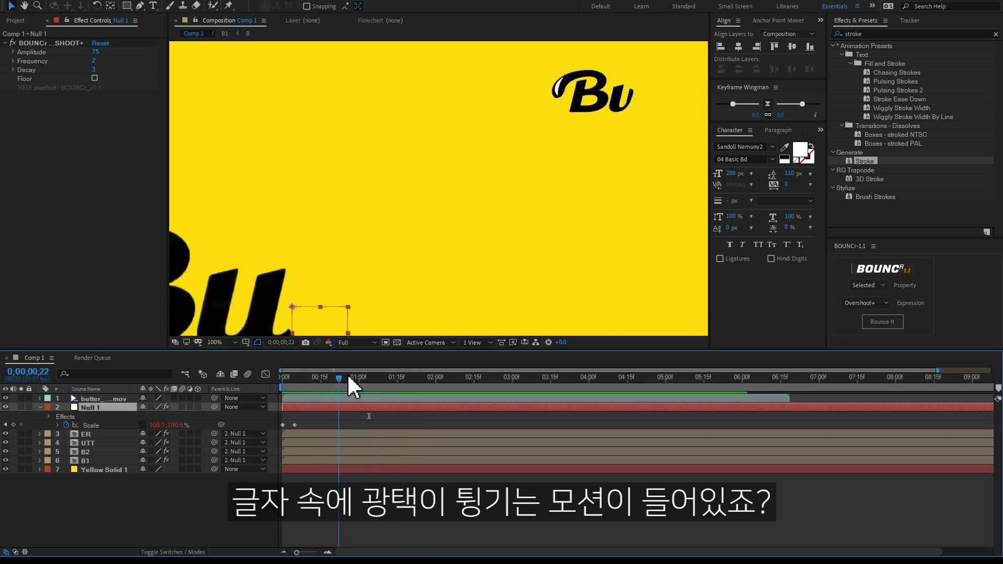
drag(304, 378, 336, 374)
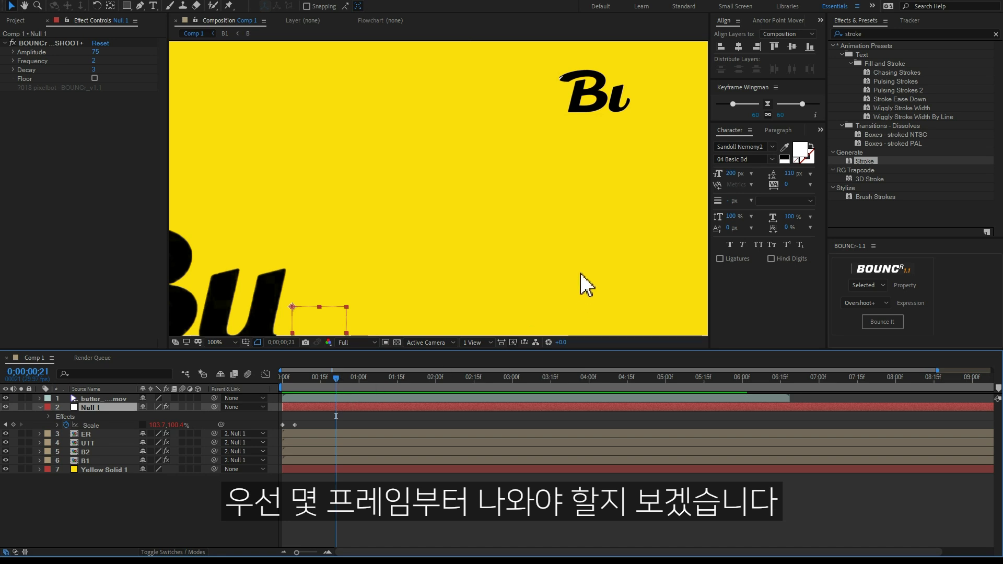
key(Page_Up)
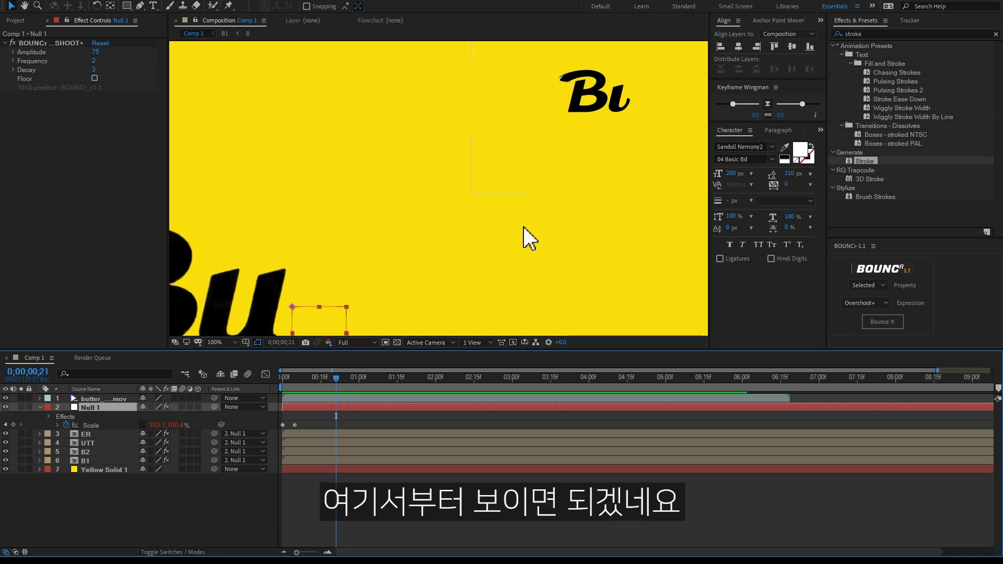
drag(325, 314, 563, 214)
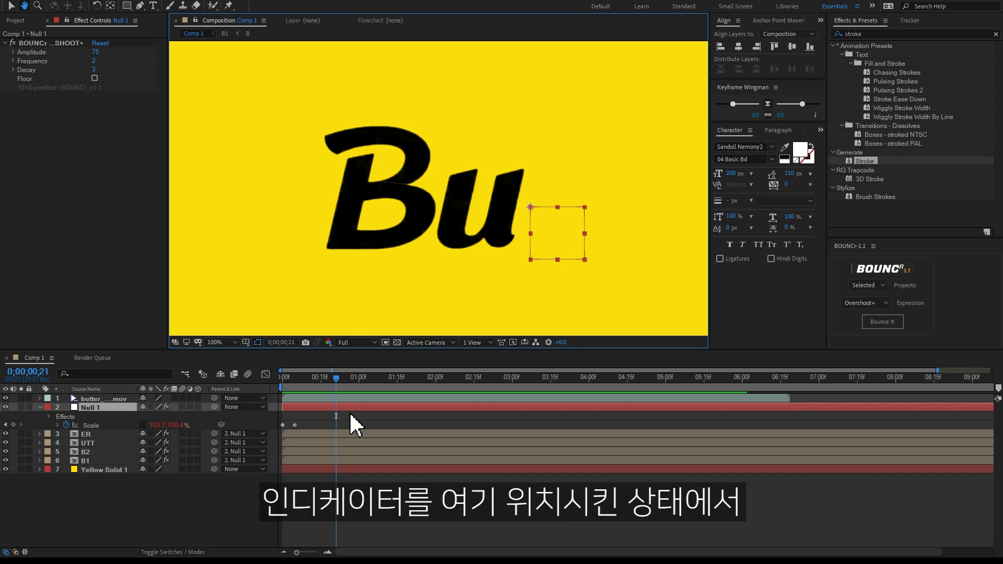
- Open B1, then its nested B comp, and turn on the transparency grid
key(v)
double_click(88, 462)
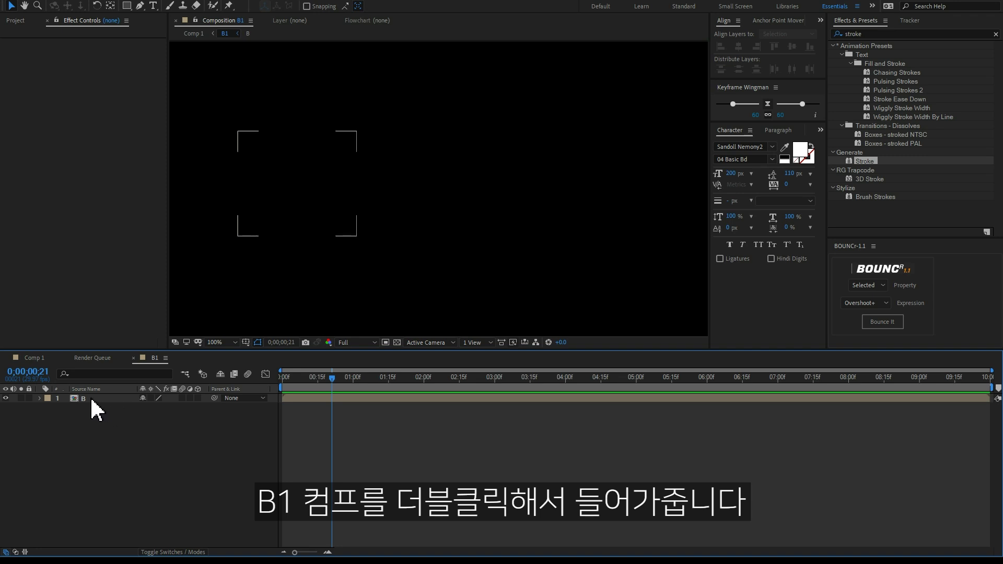
double_click(91, 397)
key(h)
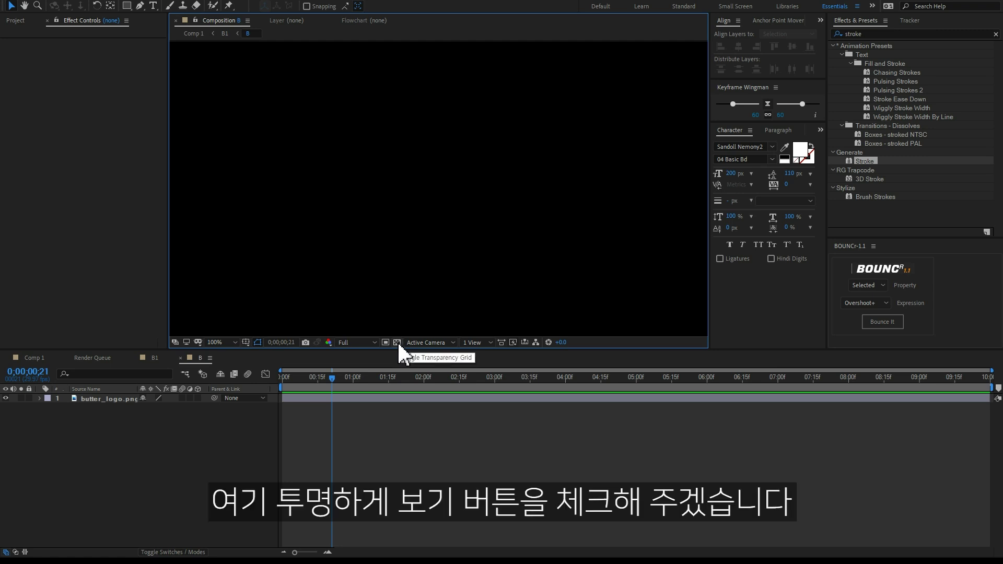
click(397, 343)
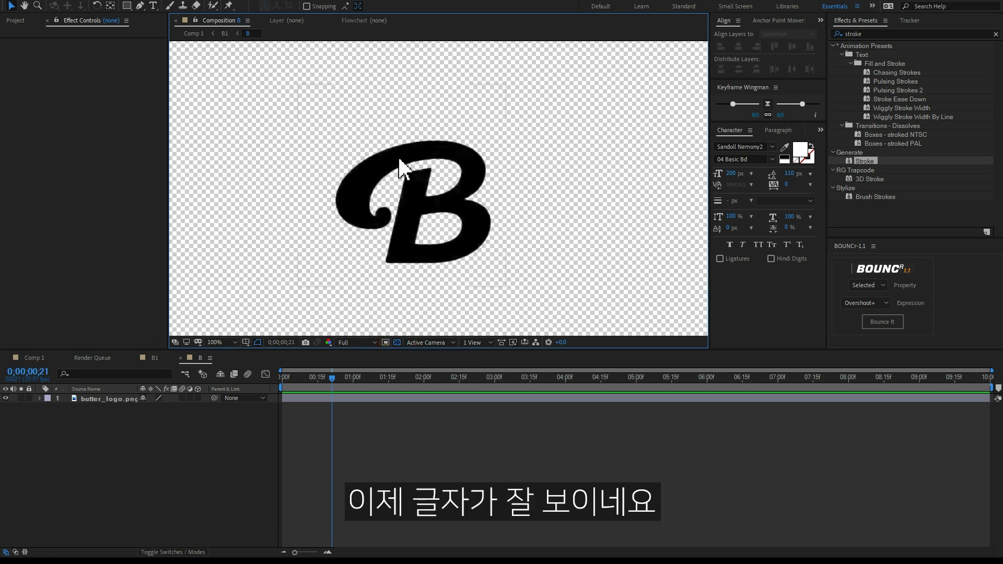
- At 200% zoom, draw a closed white crescent on the B's upper-left edge and refine its curves
drag(394, 213, 447, 253)
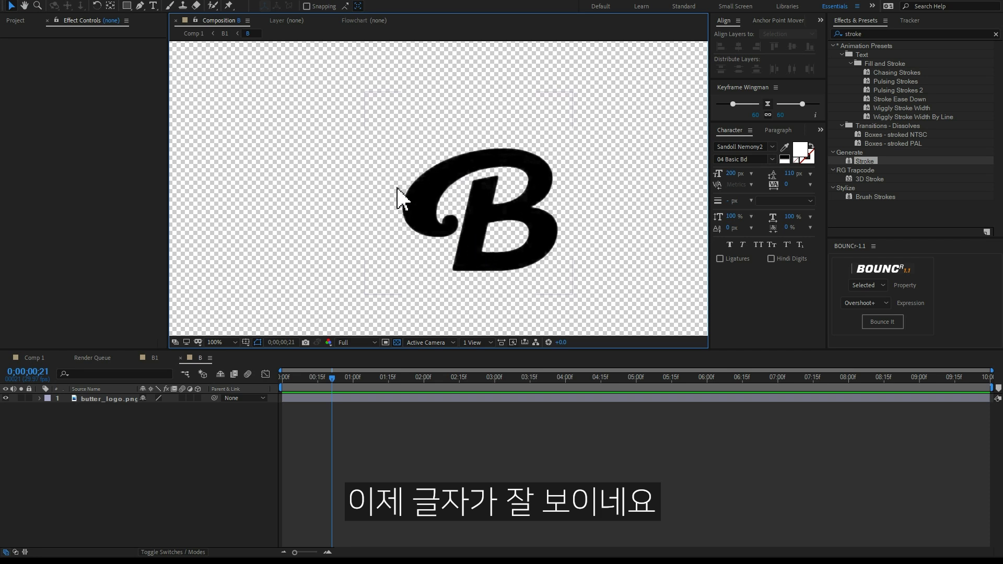
scroll(430, 211, up, 2)
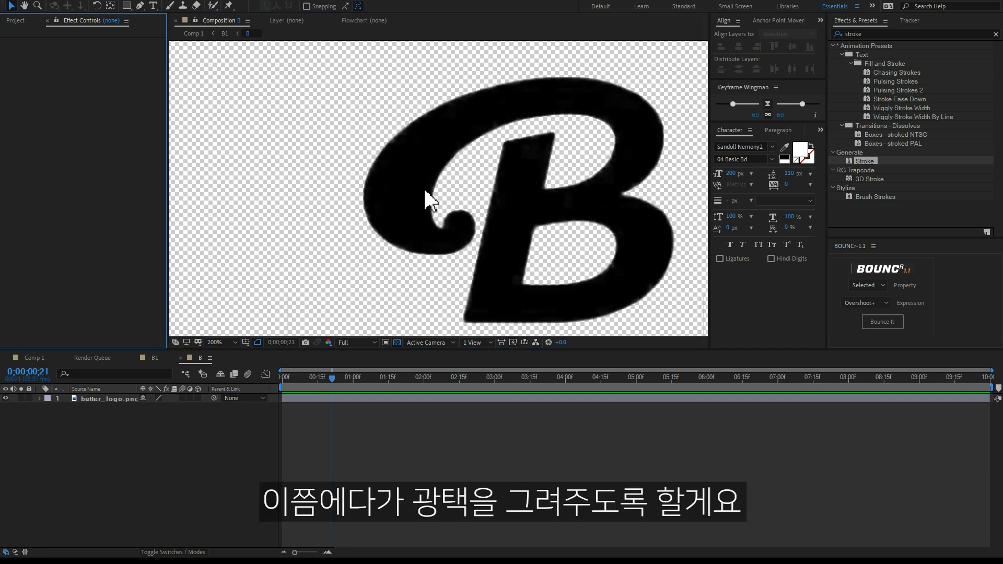
click(141, 6)
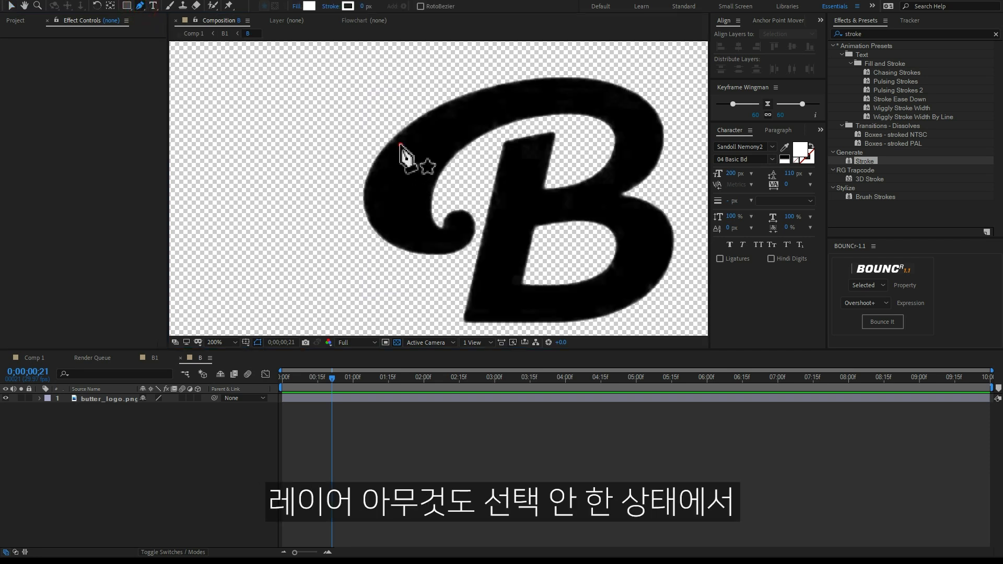
click(400, 144)
mouse_move(372, 185)
mouse_down()
mouse_move(372, 209)
mouse_move(386, 220)
mouse_up()
click(400, 144)
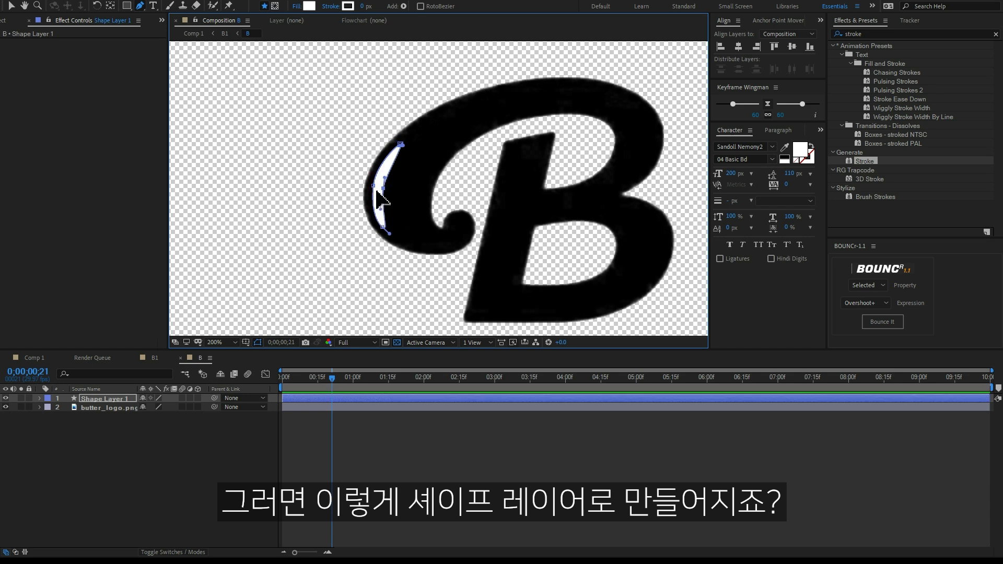
mouse_move(383, 195)
mouse_down()
mouse_move(389, 172)
mouse_move(386, 187)
mouse_up()
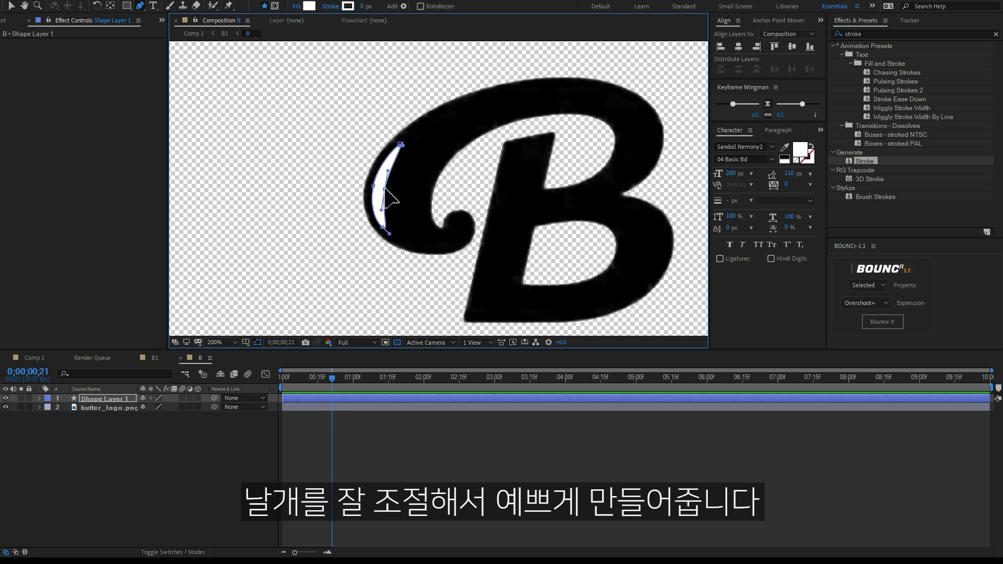
drag(390, 237, 385, 223)
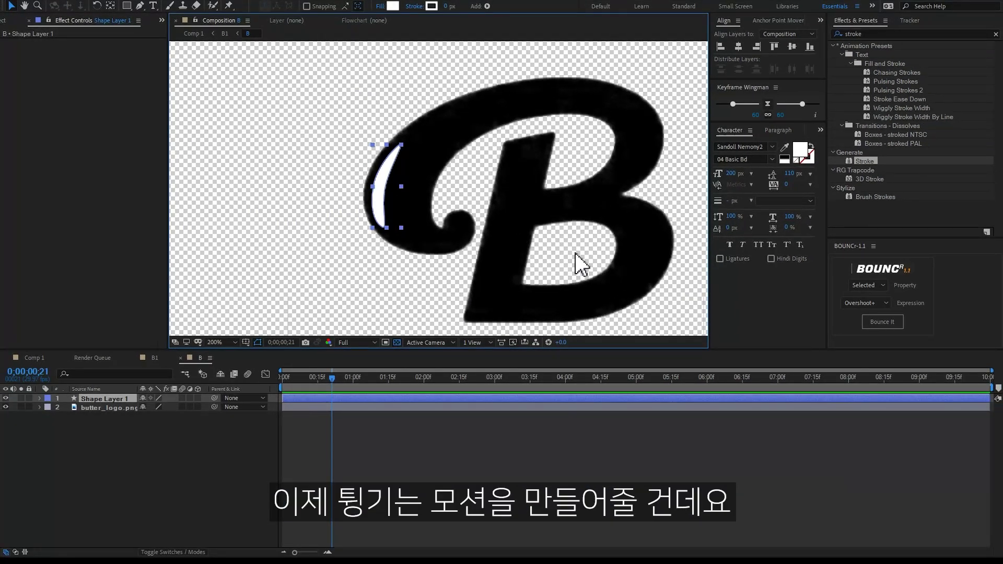
- Move the B gloss layer's anchor point onto the B's curl
key(comma)
drag(649, 215, 610, 200)
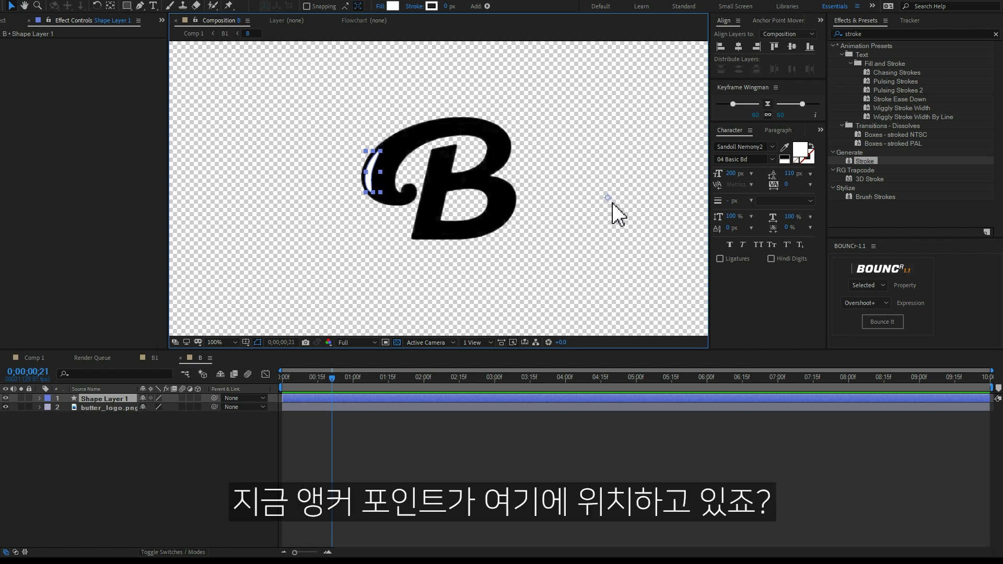
key(y)
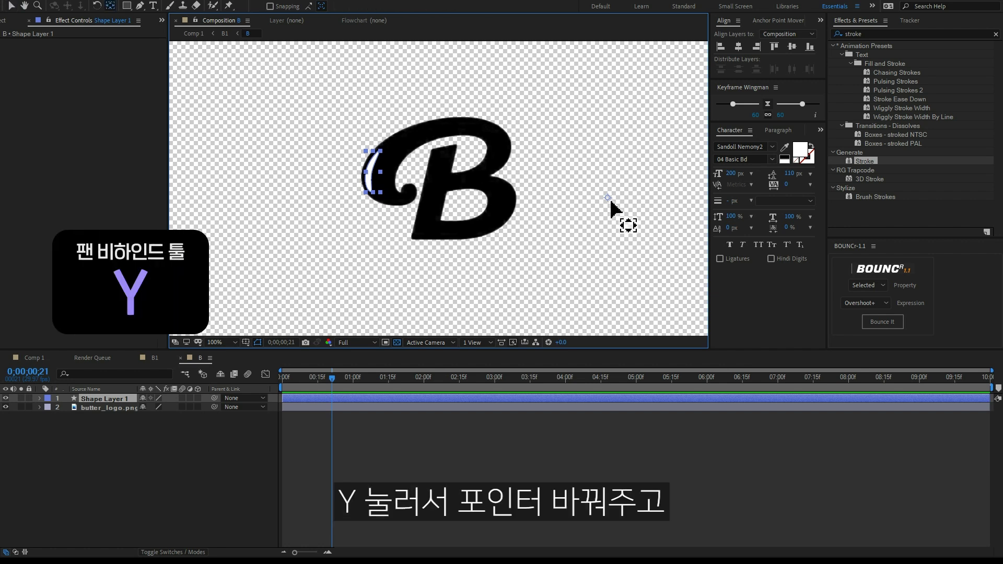
drag(606, 201, 401, 180)
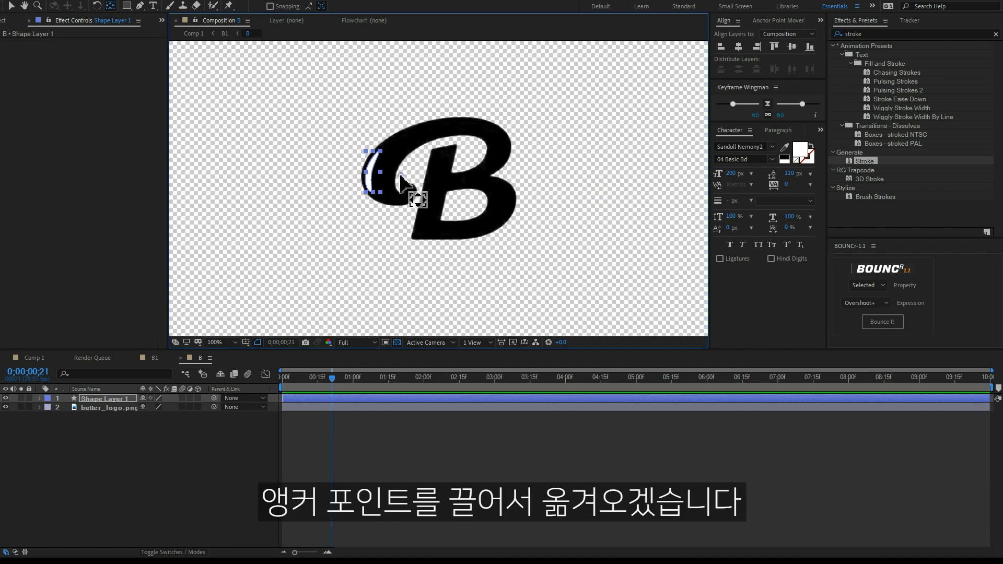
key(period)
drag(339, 180, 499, 201)
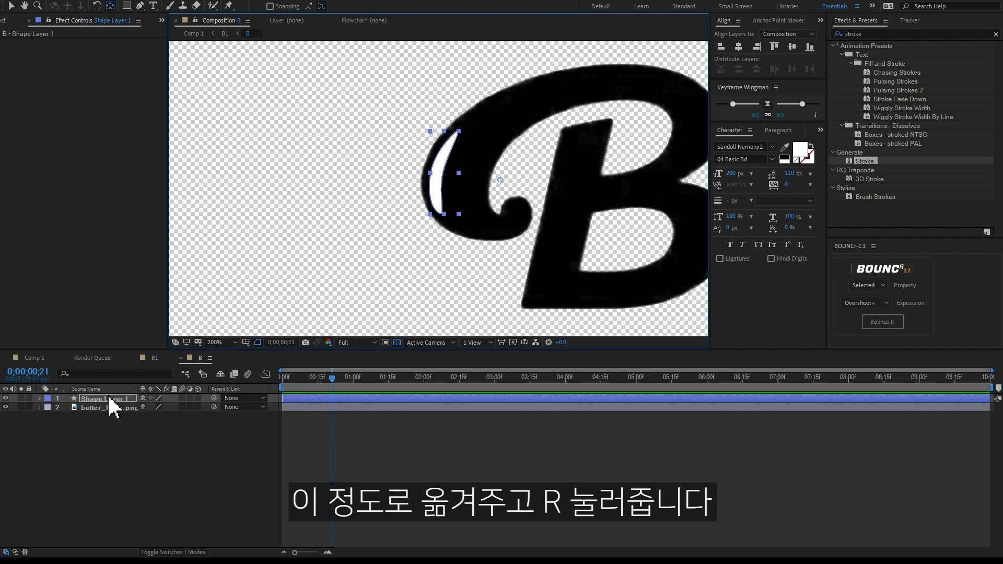
- Keyframe the gloss Rotation at 15° on frame 21 and 0° on frame 24
key(r)
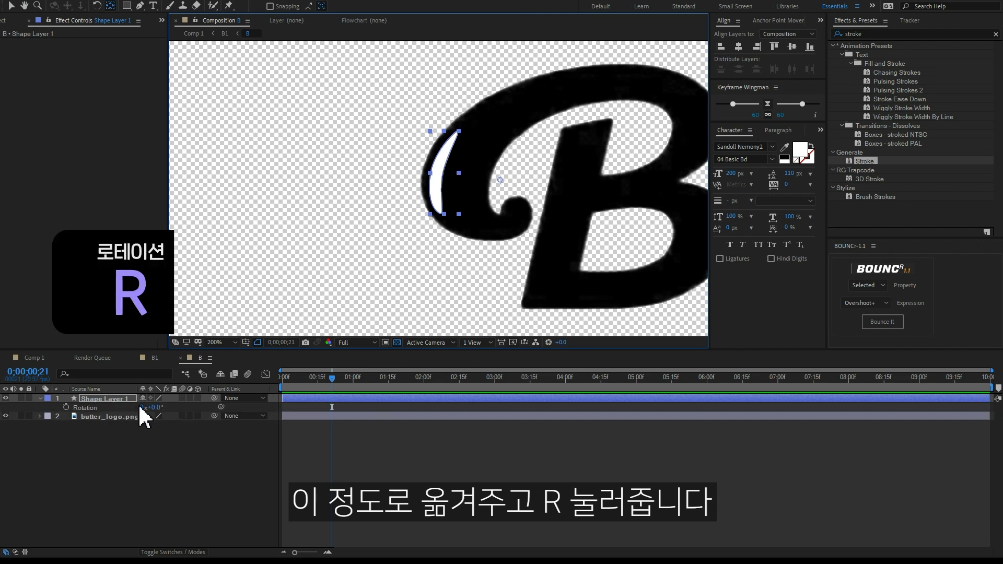
mouse_move(152, 408)
mouse_down()
mouse_move(163, 408)
mouse_move(168, 425)
mouse_up()
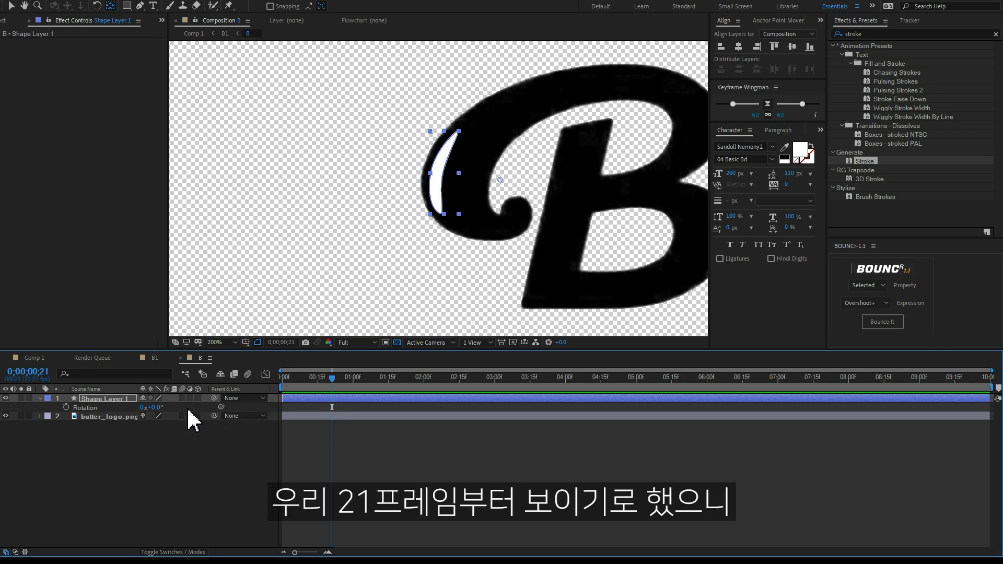
drag(161, 408, 166, 407)
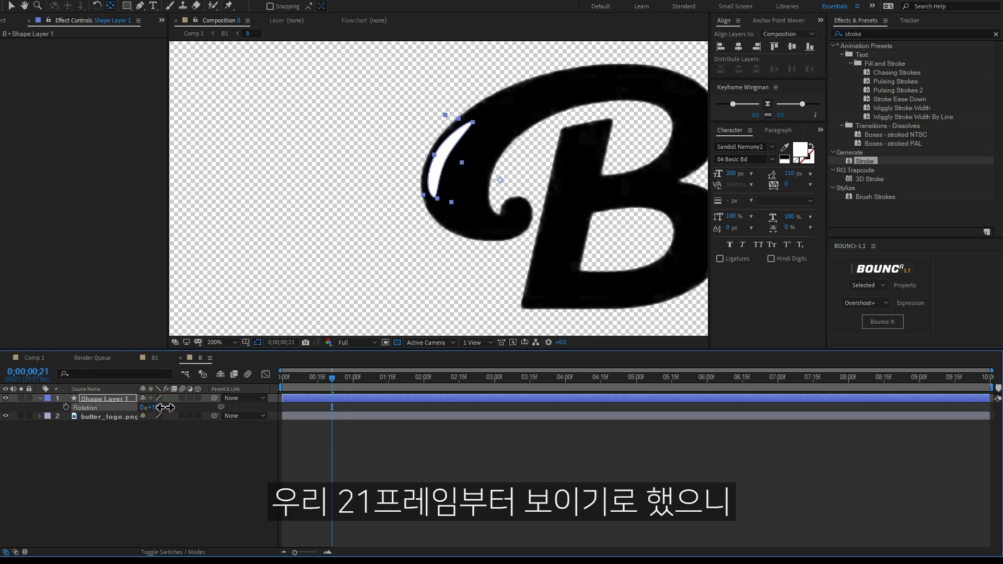
click(66, 407)
key(Page_Down)
key(Page_Down)
key(Page_Down)
click(158, 406)
text(0)
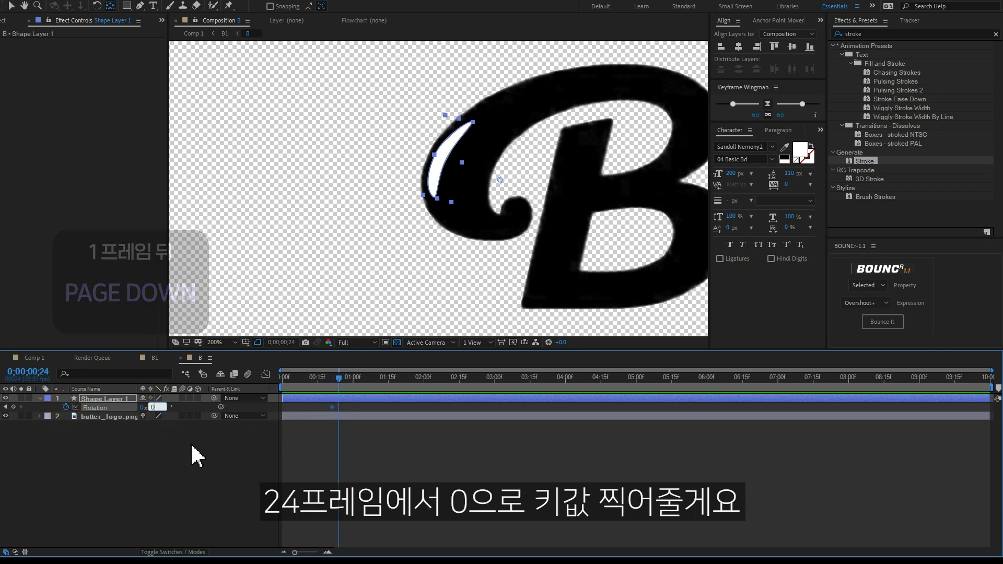
click(198, 456)
- Scrub to check the gloss swing, return to frame 21, and select the Rotation keyframes
drag(338, 378, 331, 385)
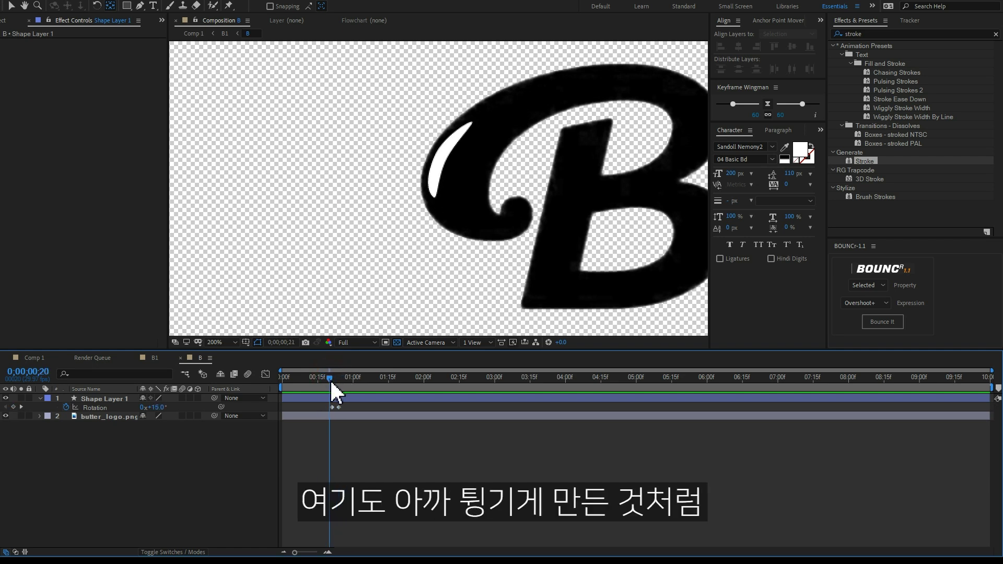
drag(331, 384, 333, 383)
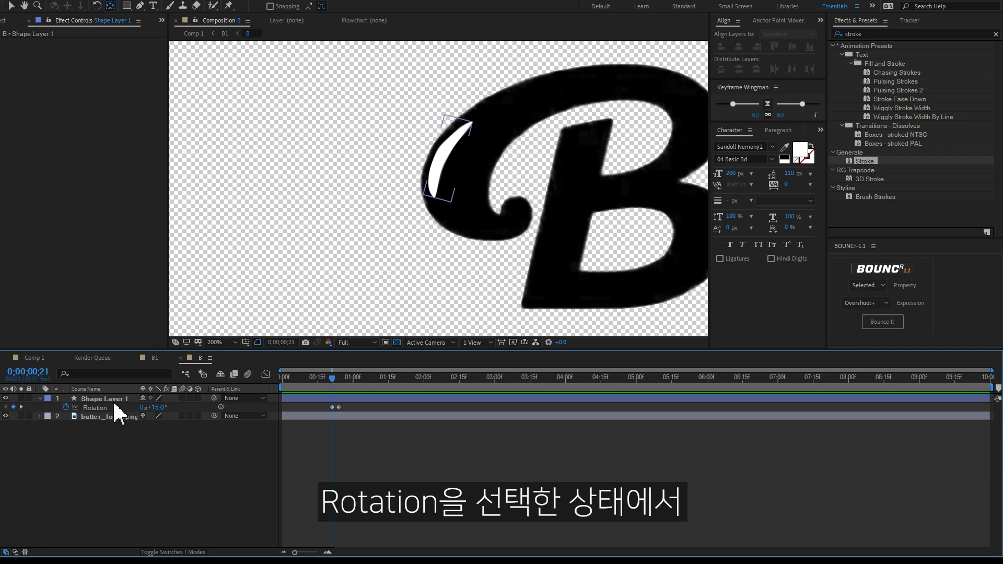
click(94, 407)
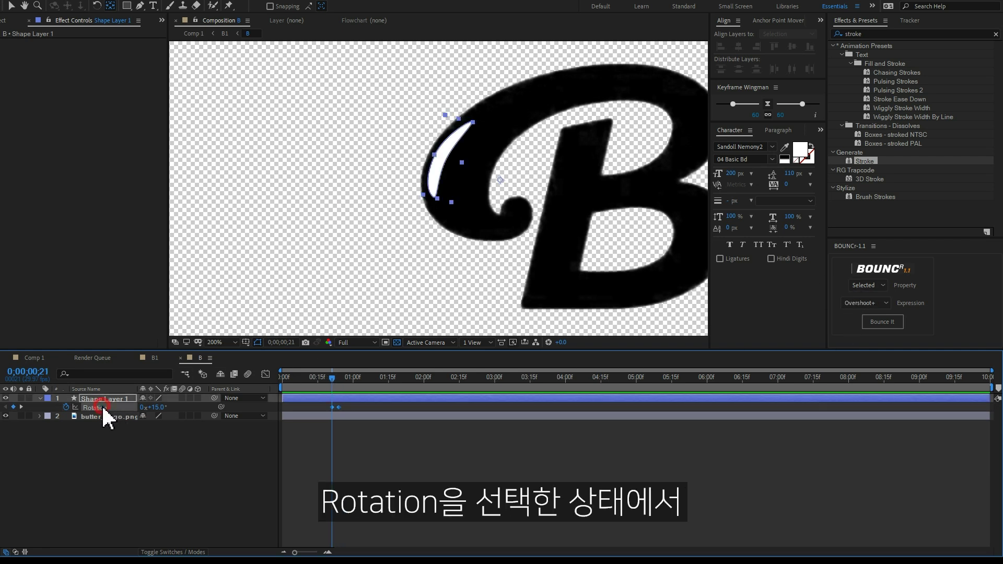
- Apply the BOUNCr overshoot bounce to the Rotation keyframes and preview it
click(880, 325)
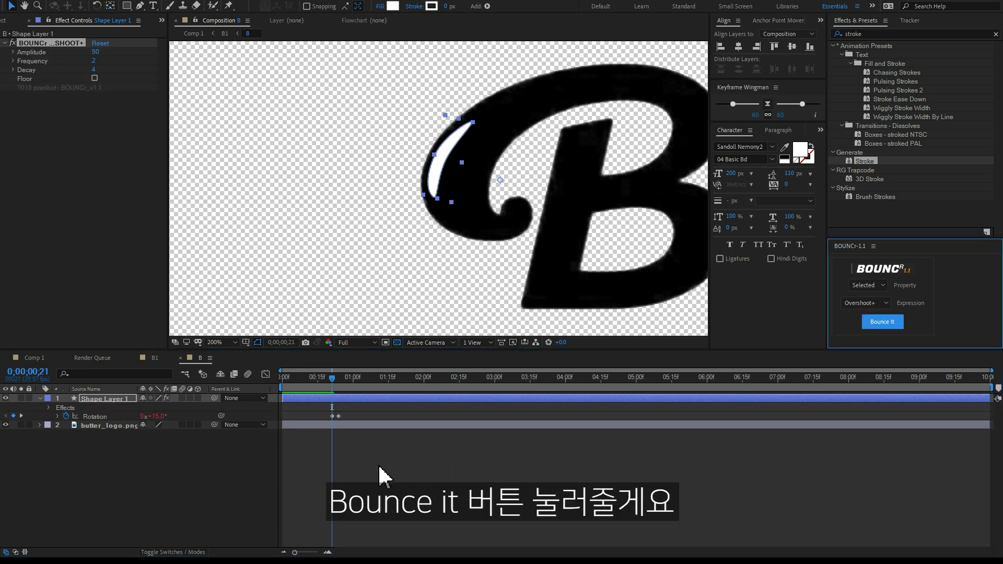
click(363, 439)
key(b)
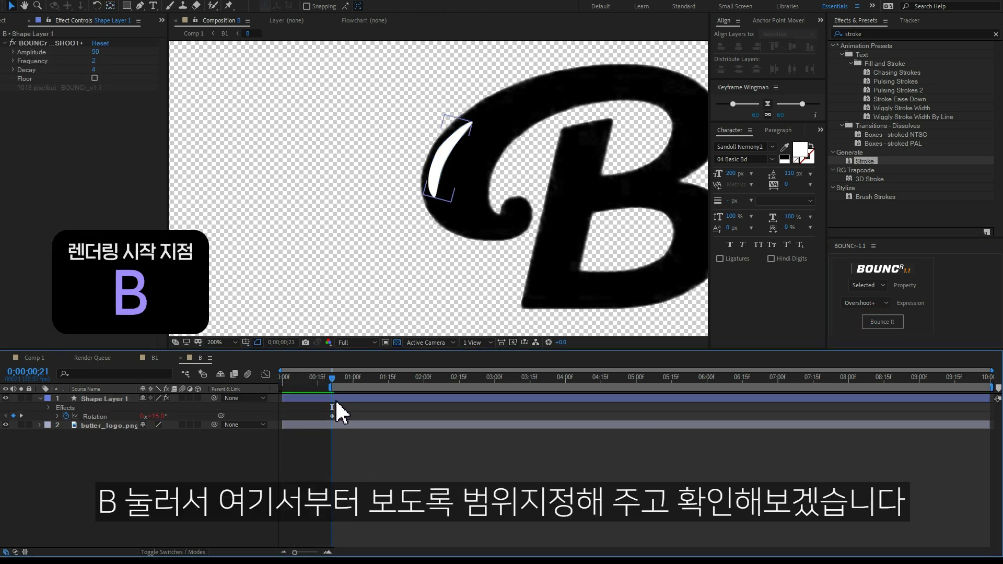
key(space)
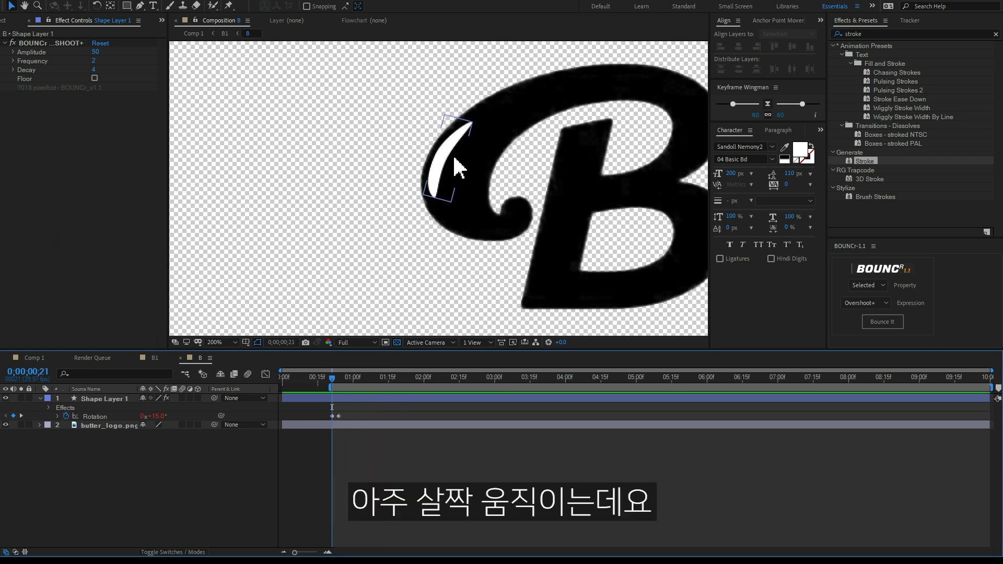
key(space)
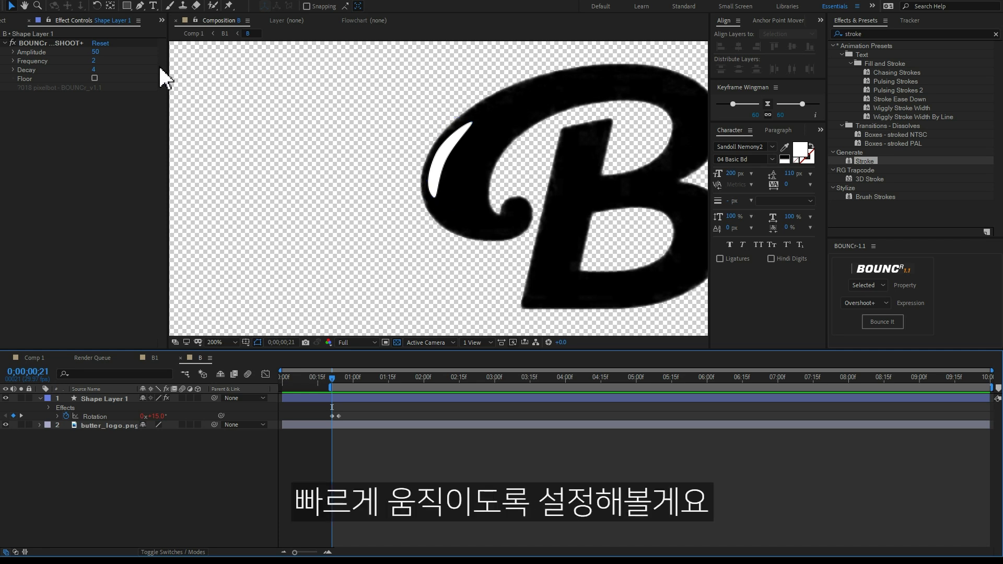
- Set bounce Amplitude 100, Frequency 3, Decay 2, then preview the faster wobble
click(348, 401)
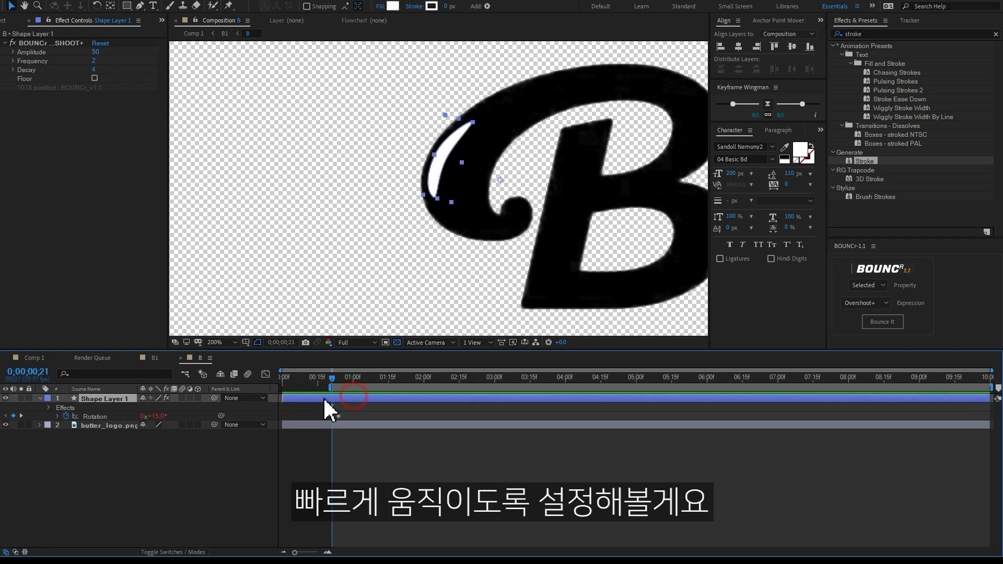
click(94, 51)
text(100)
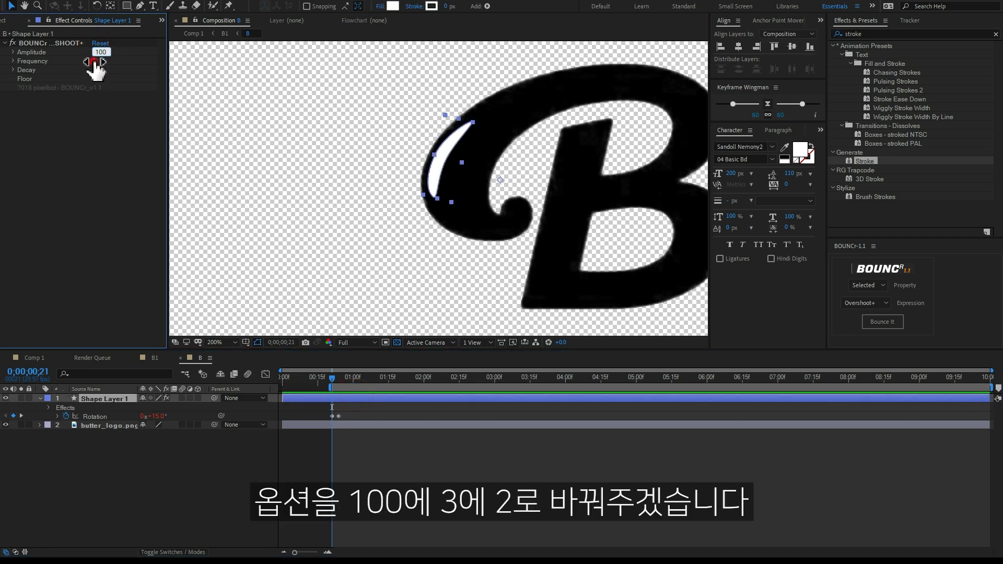
key(Tab)
text(3)
text(2)
key(Return)
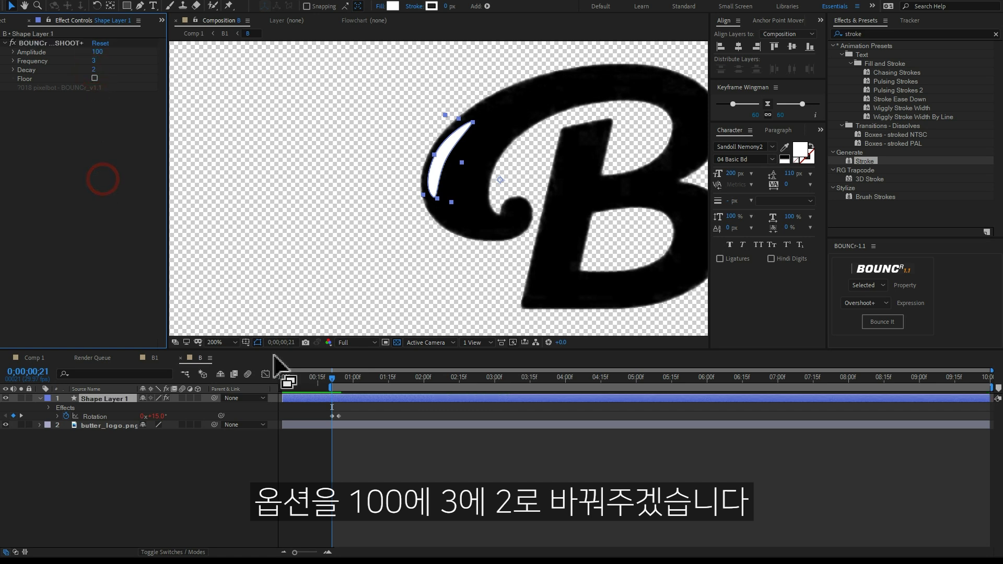
click(421, 475)
key(space)
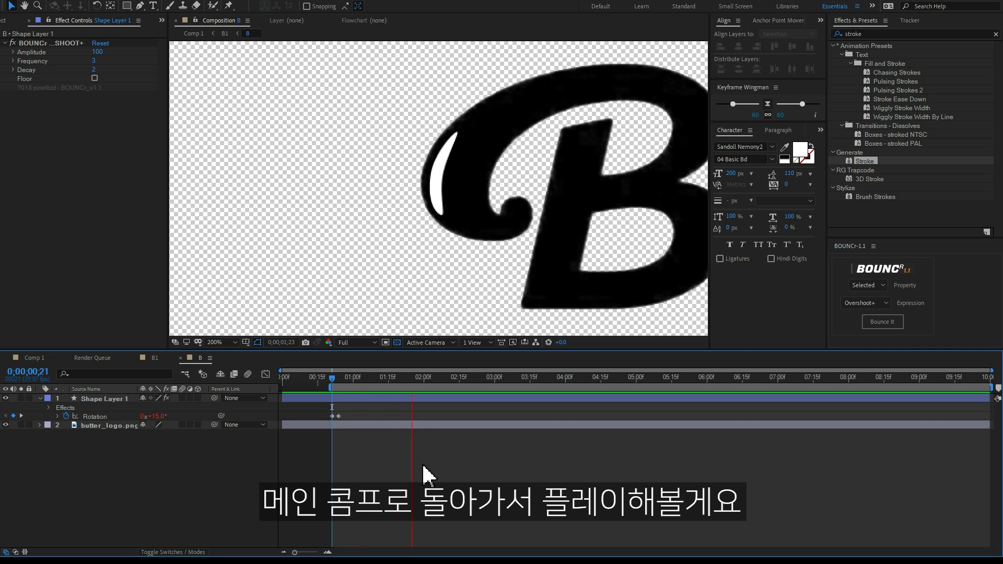
- Preview the Butter logo animation in Comp 1, then open the ER pre-comp
click(32, 357)
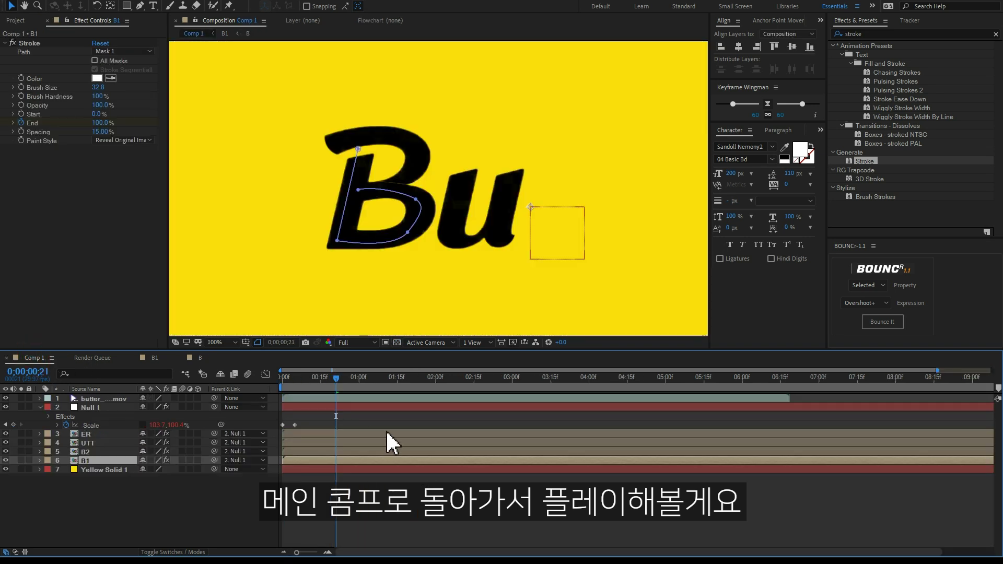
click(409, 520)
key(space)
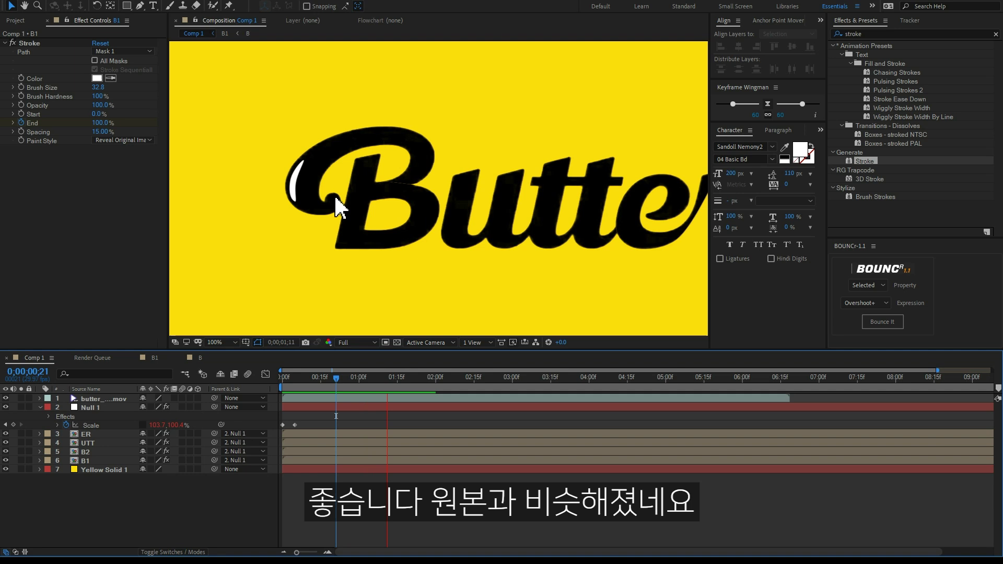
scroll(511, 221, down, 2)
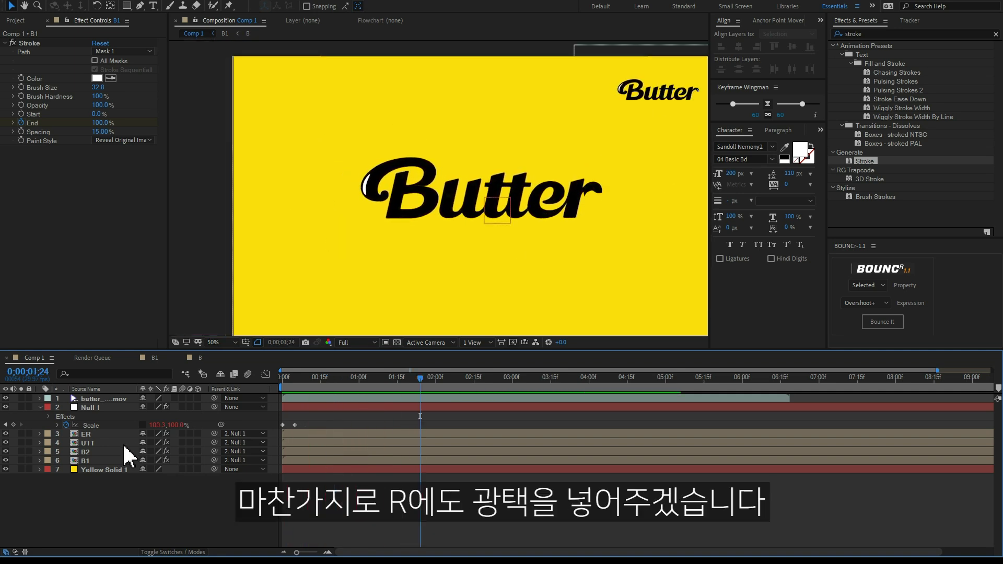
double_click(86, 434)
- Turn on the transparency grid and zoom and pan to centre the er letters
click(413, 398)
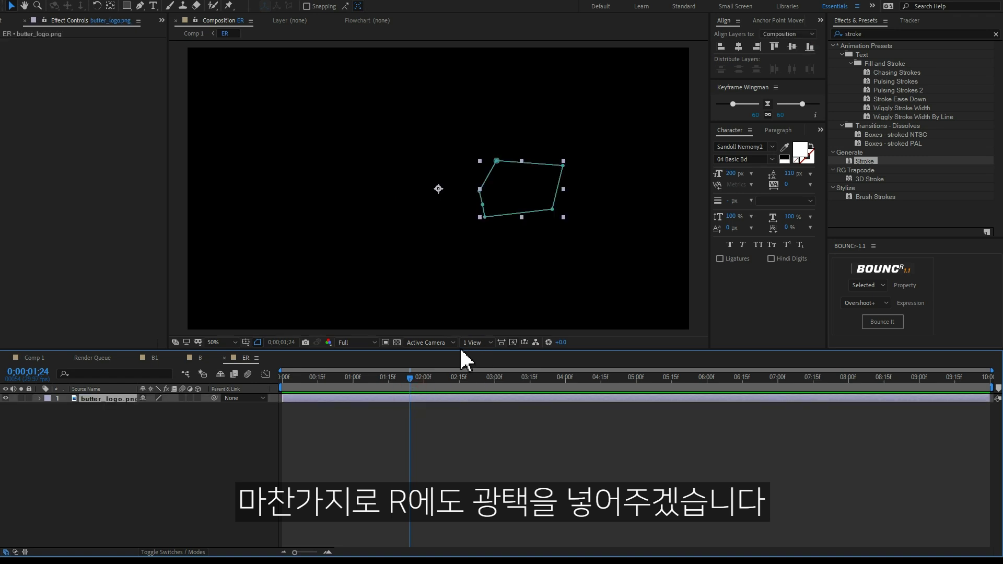
click(397, 342)
scroll(565, 194, up, 1)
scroll(566, 196, up, 1)
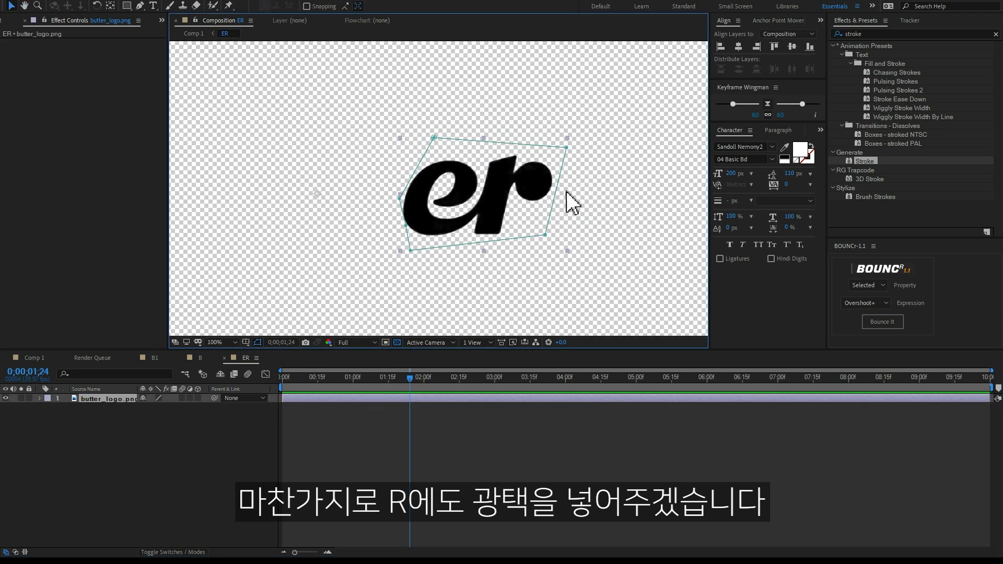
drag(567, 196, 515, 197)
click(426, 112)
- Draw a white crescent gloss shape over the r's dot with the Pen tool
click(140, 6)
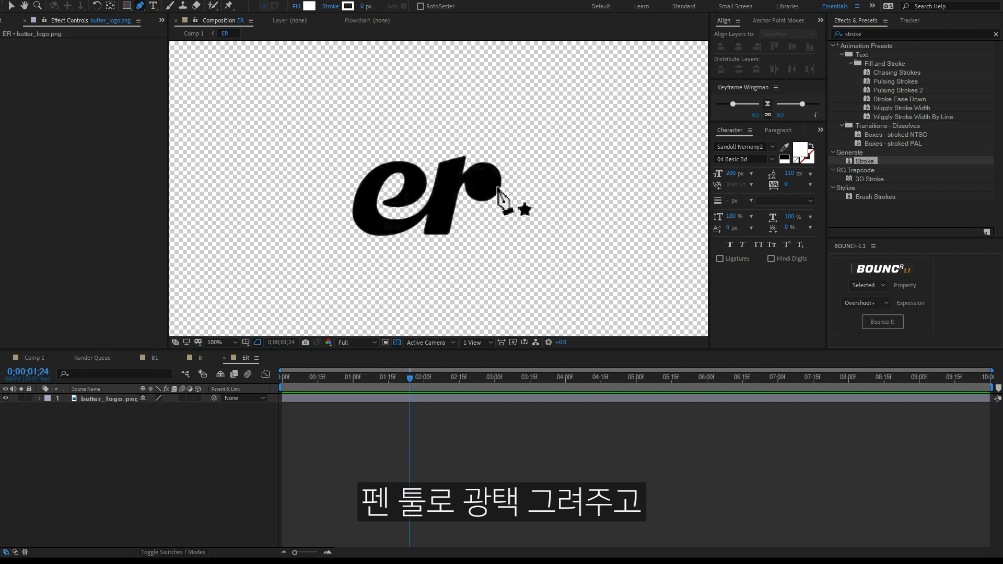
scroll(496, 206, up, 1)
click(528, 149)
click(556, 165)
click(551, 187)
click(543, 166)
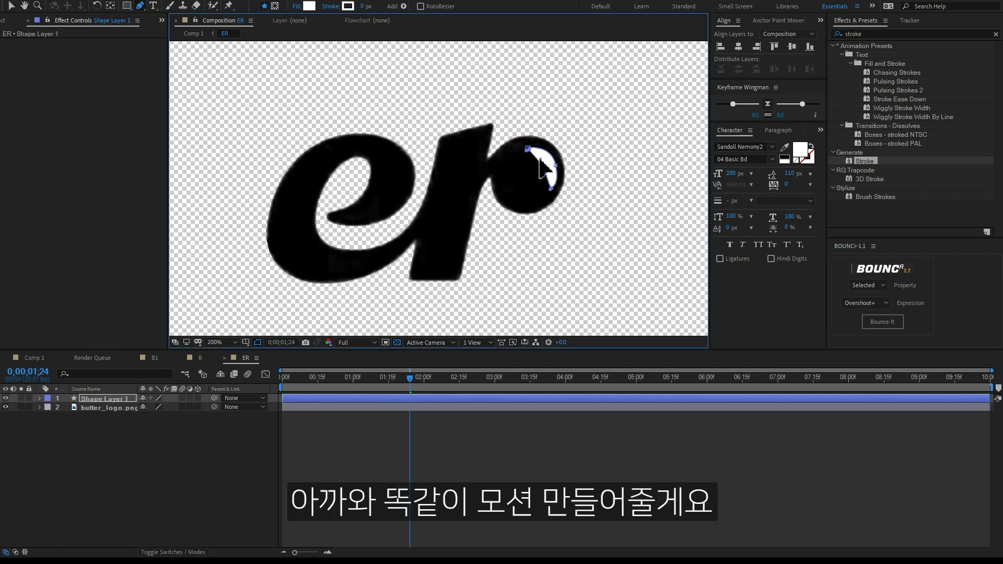
click(527, 149)
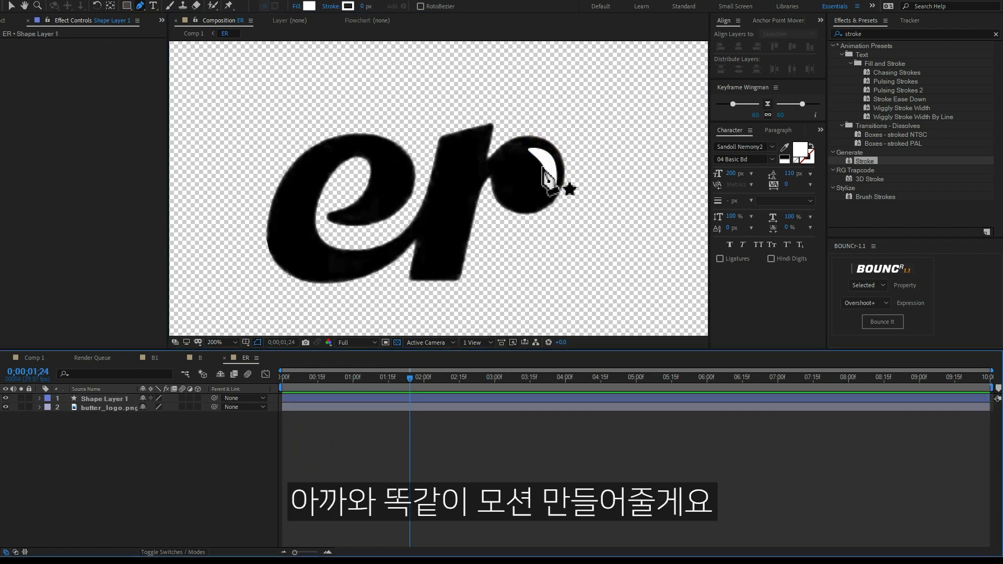
- Move the r gloss layer's anchor point onto the r dot
key(v)
key(comma)
key(y)
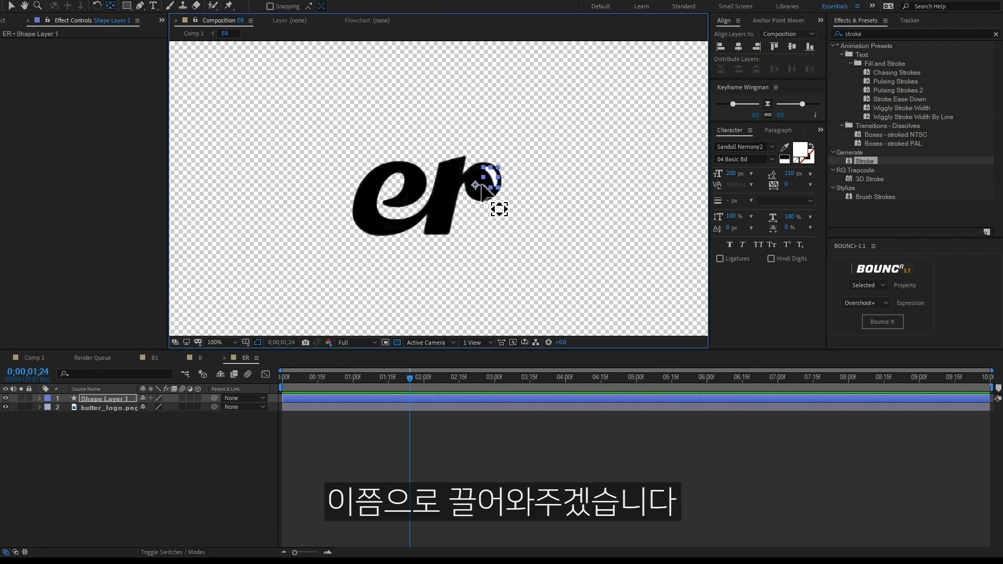
drag(492, 209, 477, 186)
key(v)
key(period)
- Keyframe the r gloss Rotation from -18° to 0° a few frames later
key(r)
drag(156, 408, 141, 404)
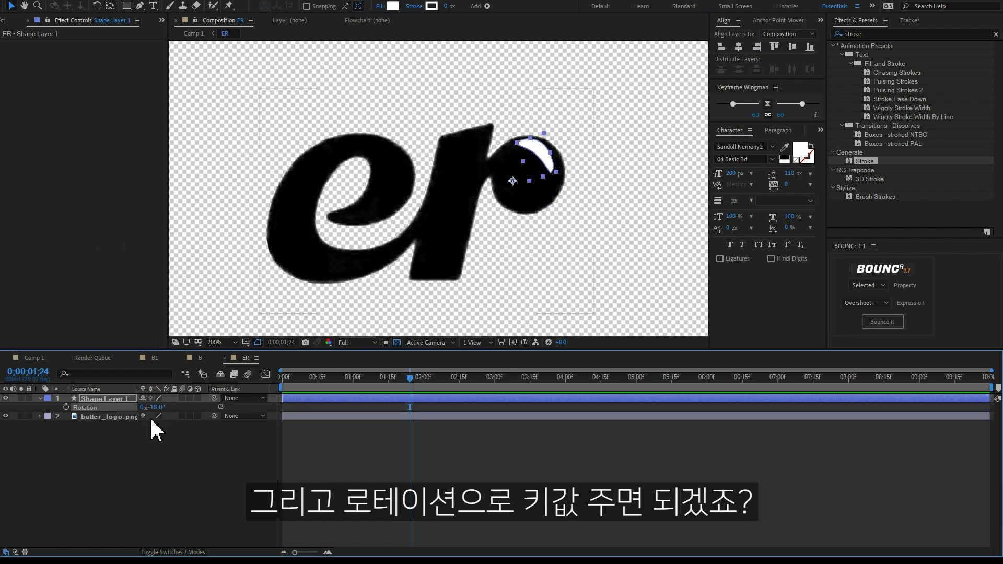
click(66, 407)
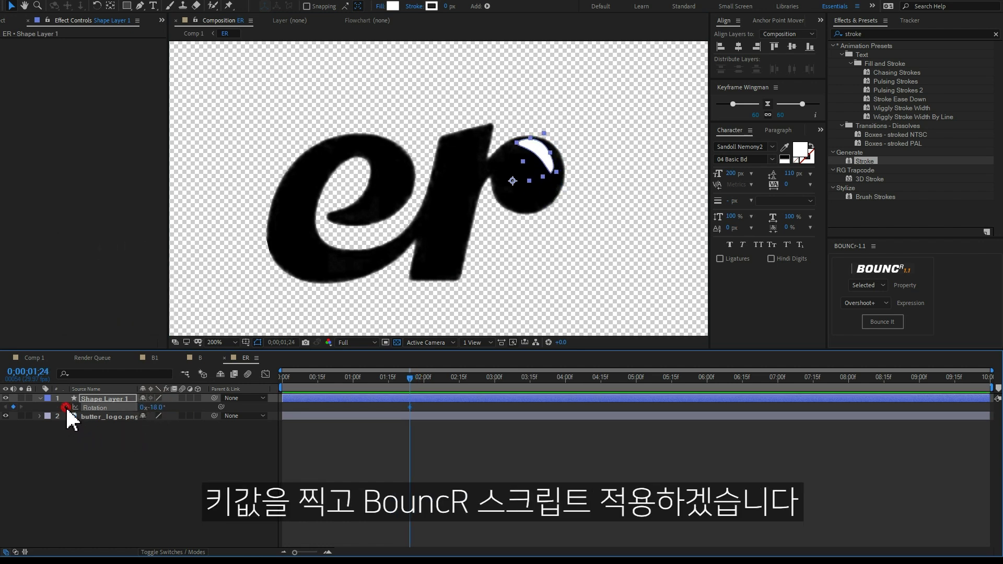
key(Page_Down)
key(Page_Down)
click(365, 462)
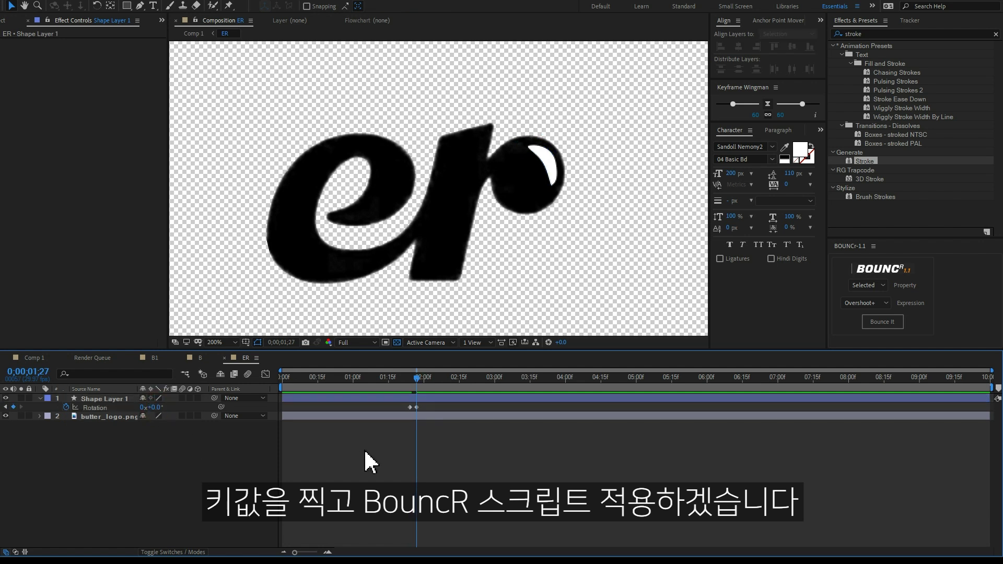
click(133, 408)
- Apply the BOUNCr overshoot with amplitude 10, preview it, and return to Comp 1
click(881, 321)
click(95, 51)
text(100)
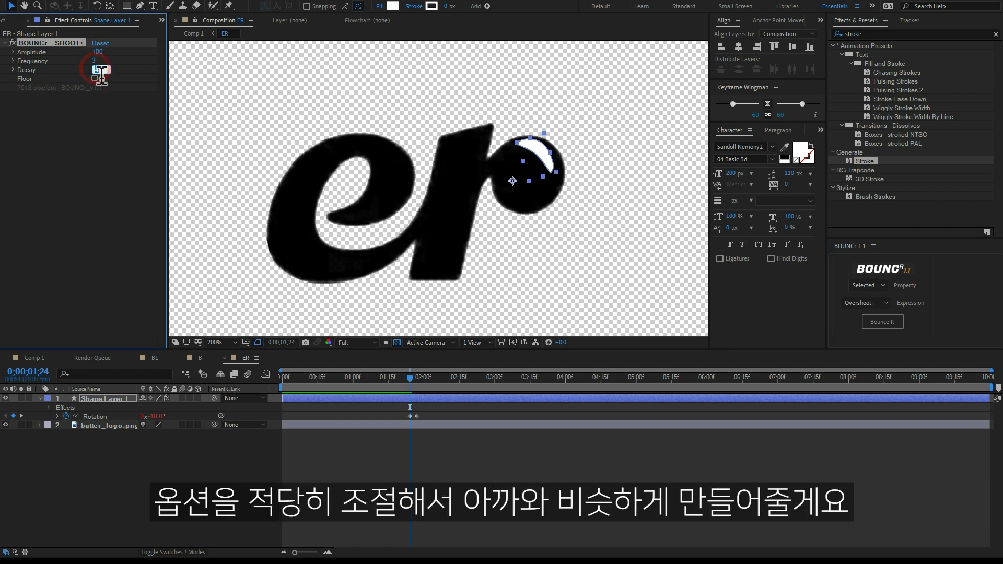
key(Return)
click(465, 459)
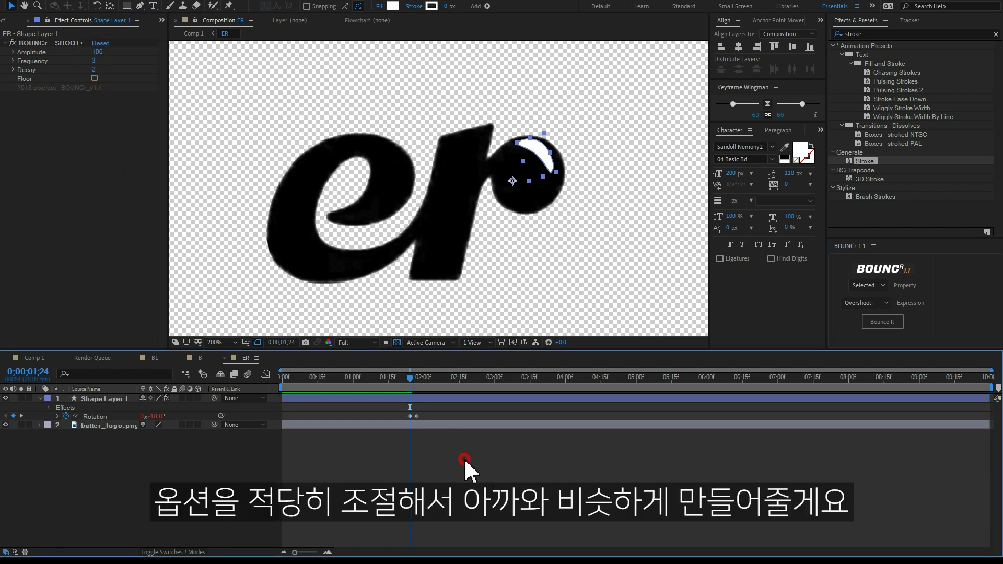
key(space)
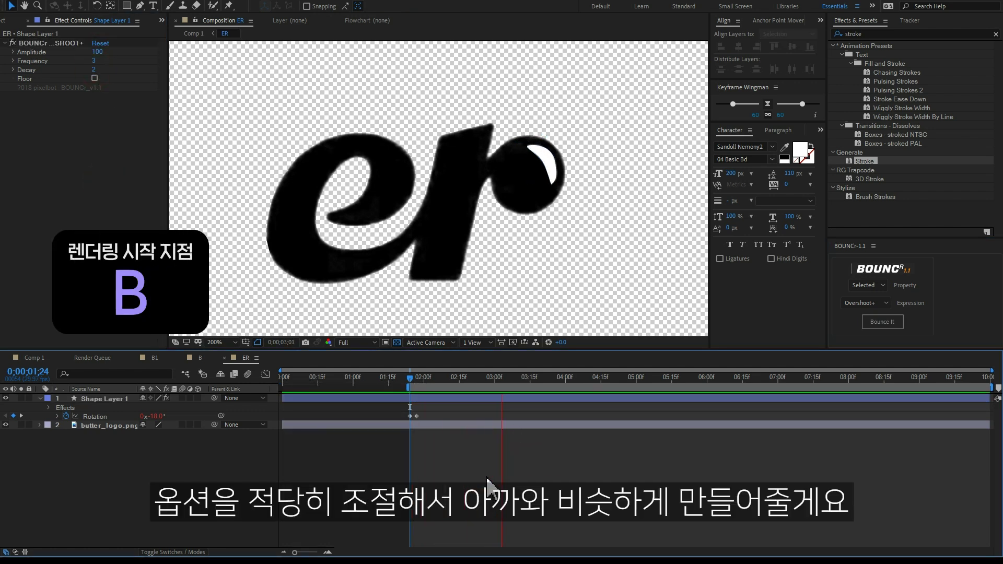
click(37, 357)
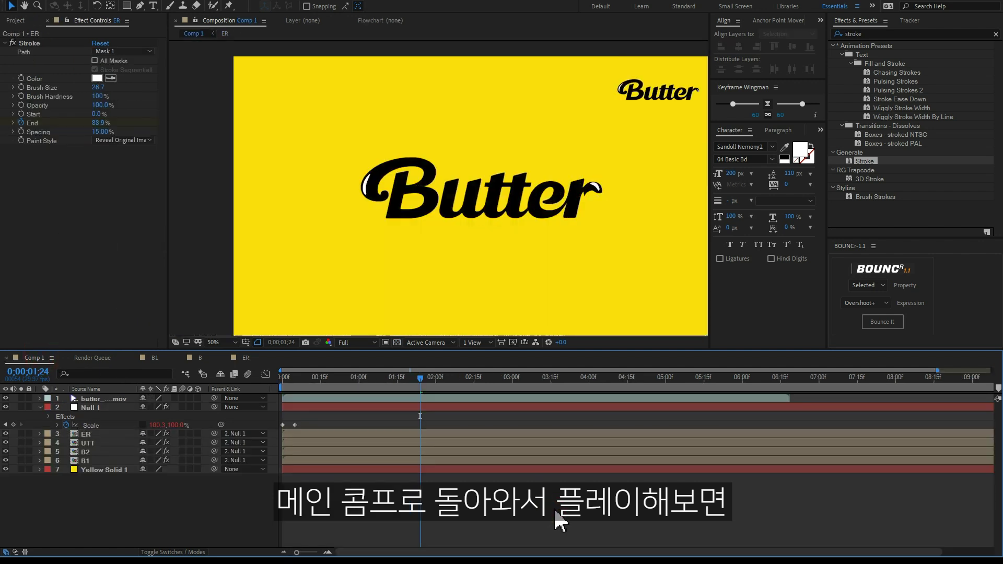
- Play the finished Comp 1 Butter logo animation with the B and r glosses
key(space)
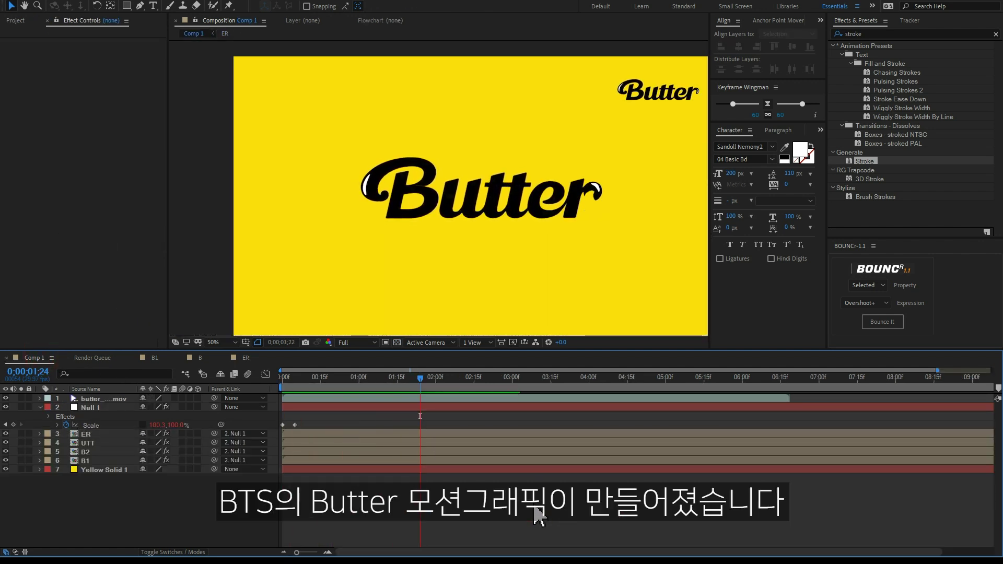